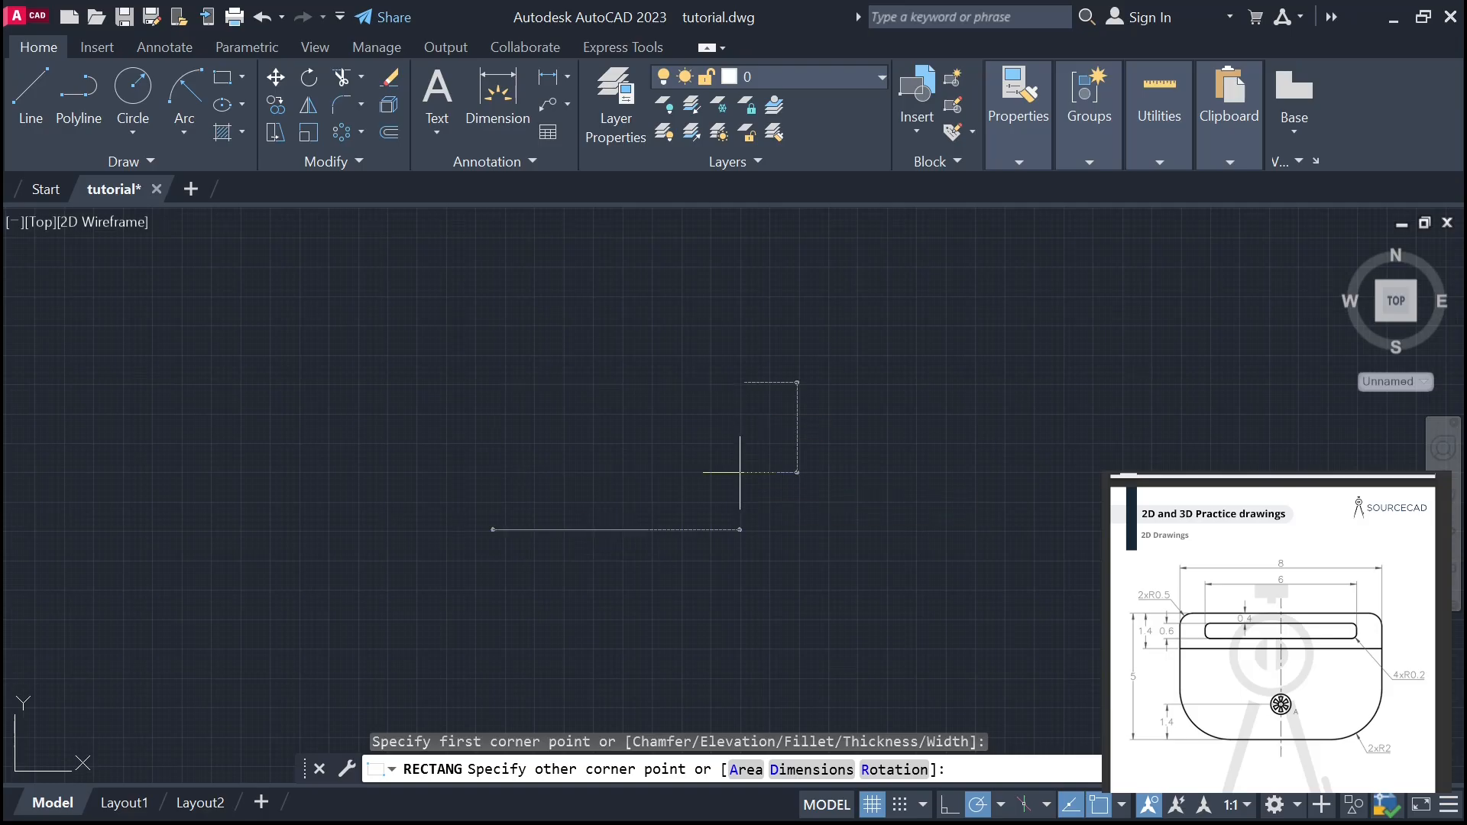
# - Draw the outer rectangle from the placed first corner, 8 units wide and 5 units high
pyautogui.write('8')
pyautogui.press('Tab')
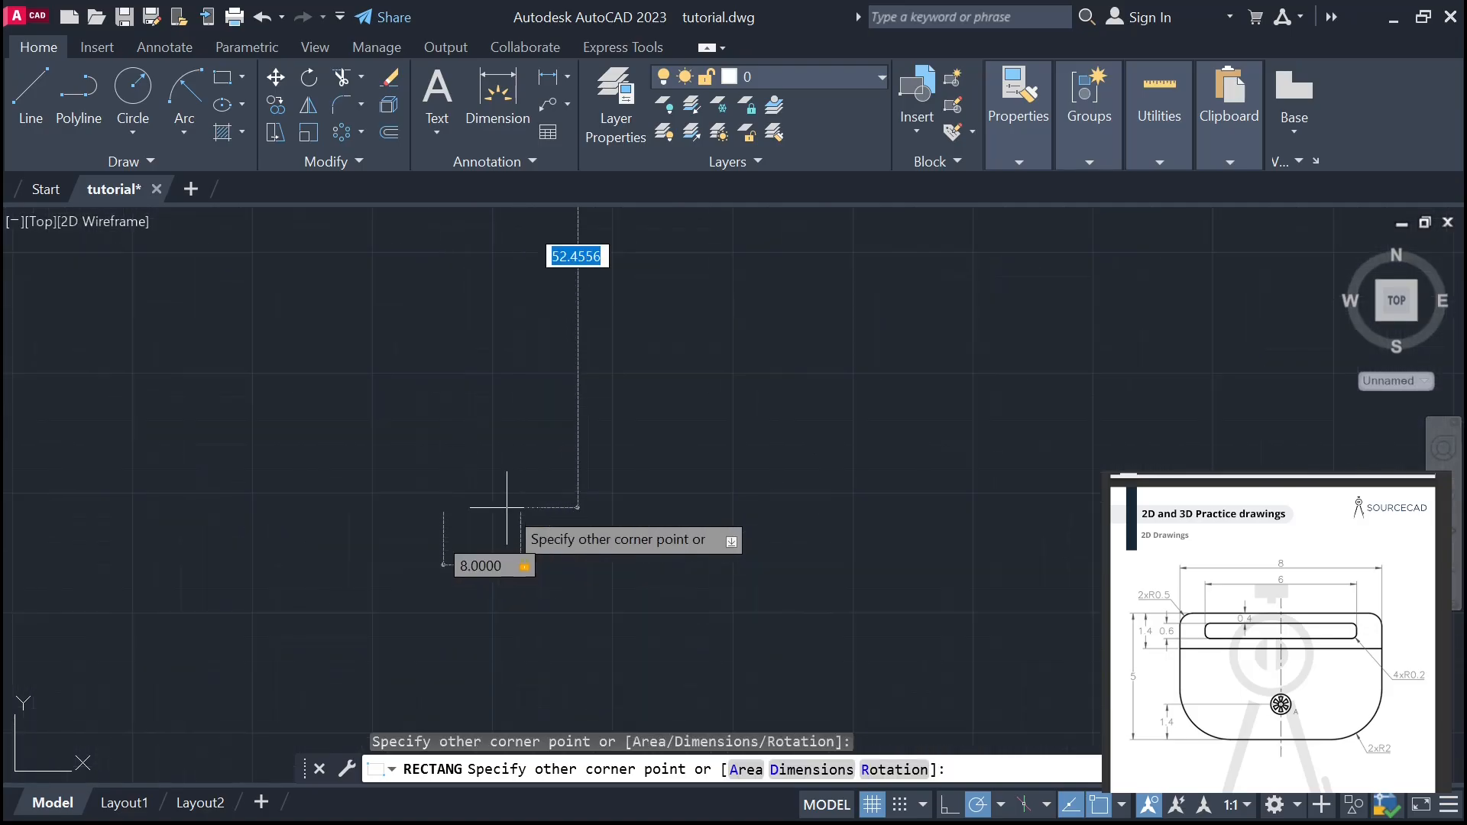
pyautogui.moveTo(577, 332)
pyautogui.mouseDown(button='middle')
pyautogui.moveTo(580, 400)
pyautogui.moveTo(679, 588)
pyautogui.mouseUp(button='middle')
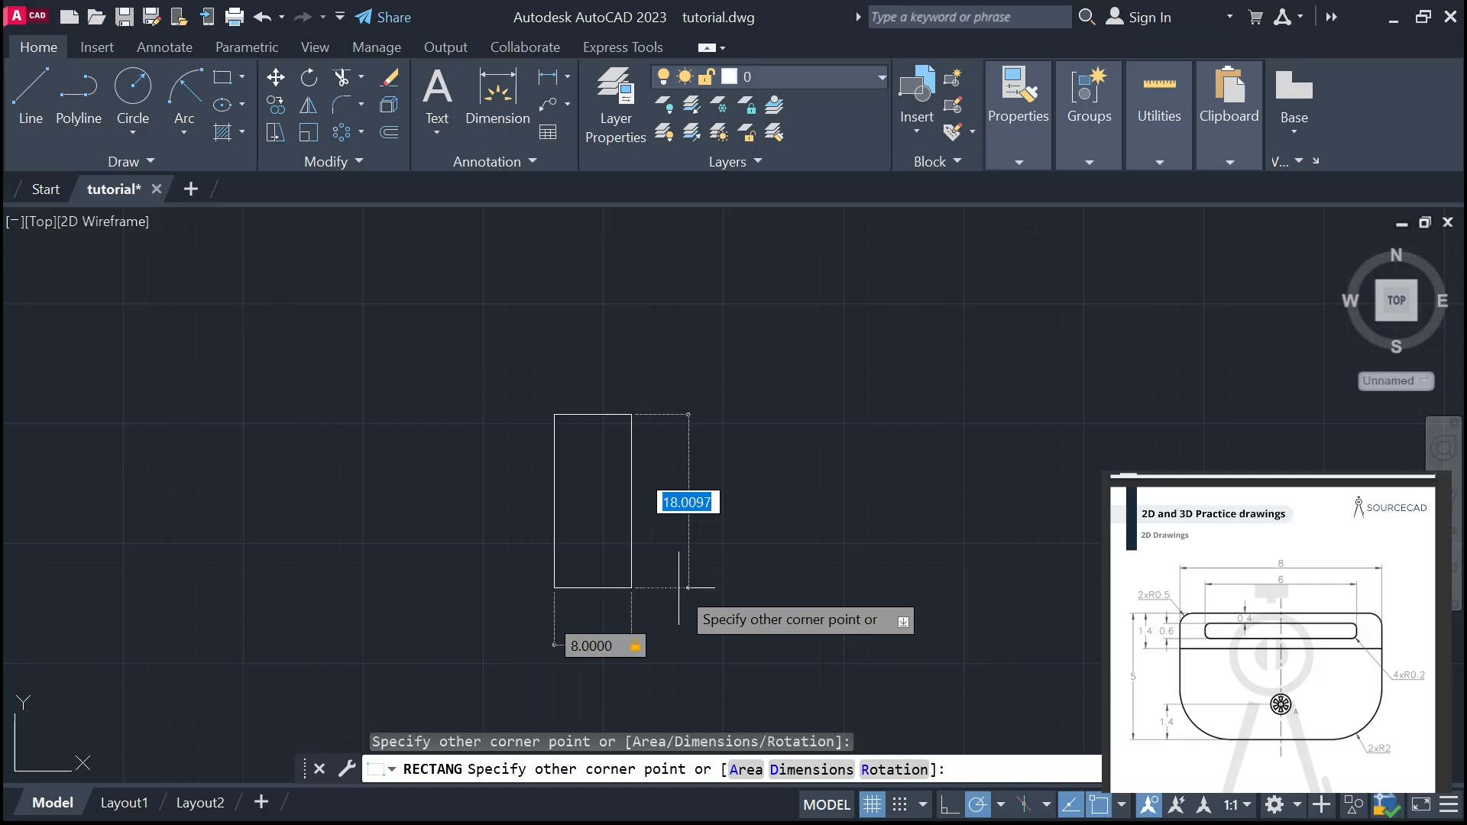
pyautogui.write('5')
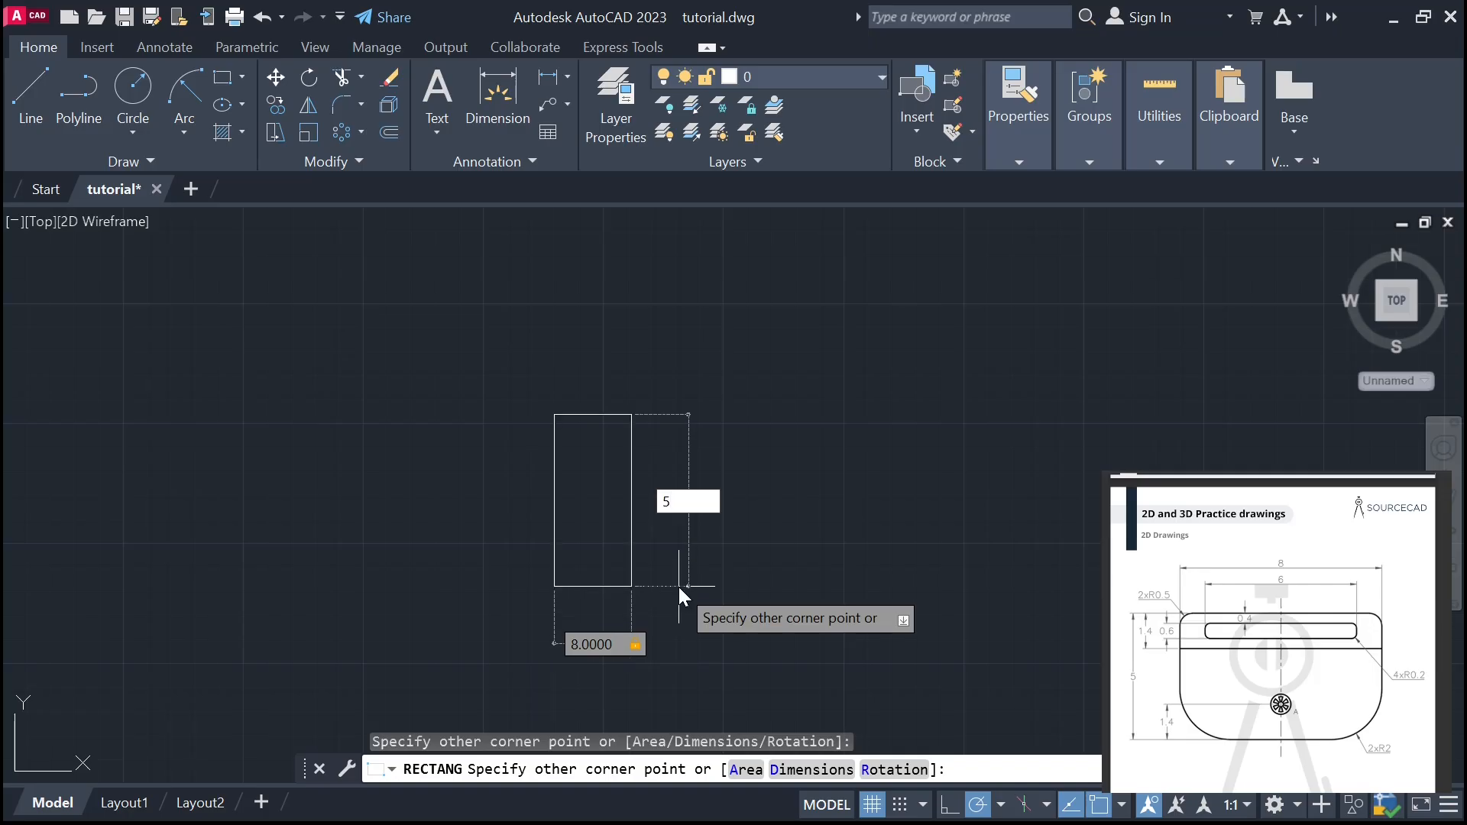
pyautogui.press('Return')
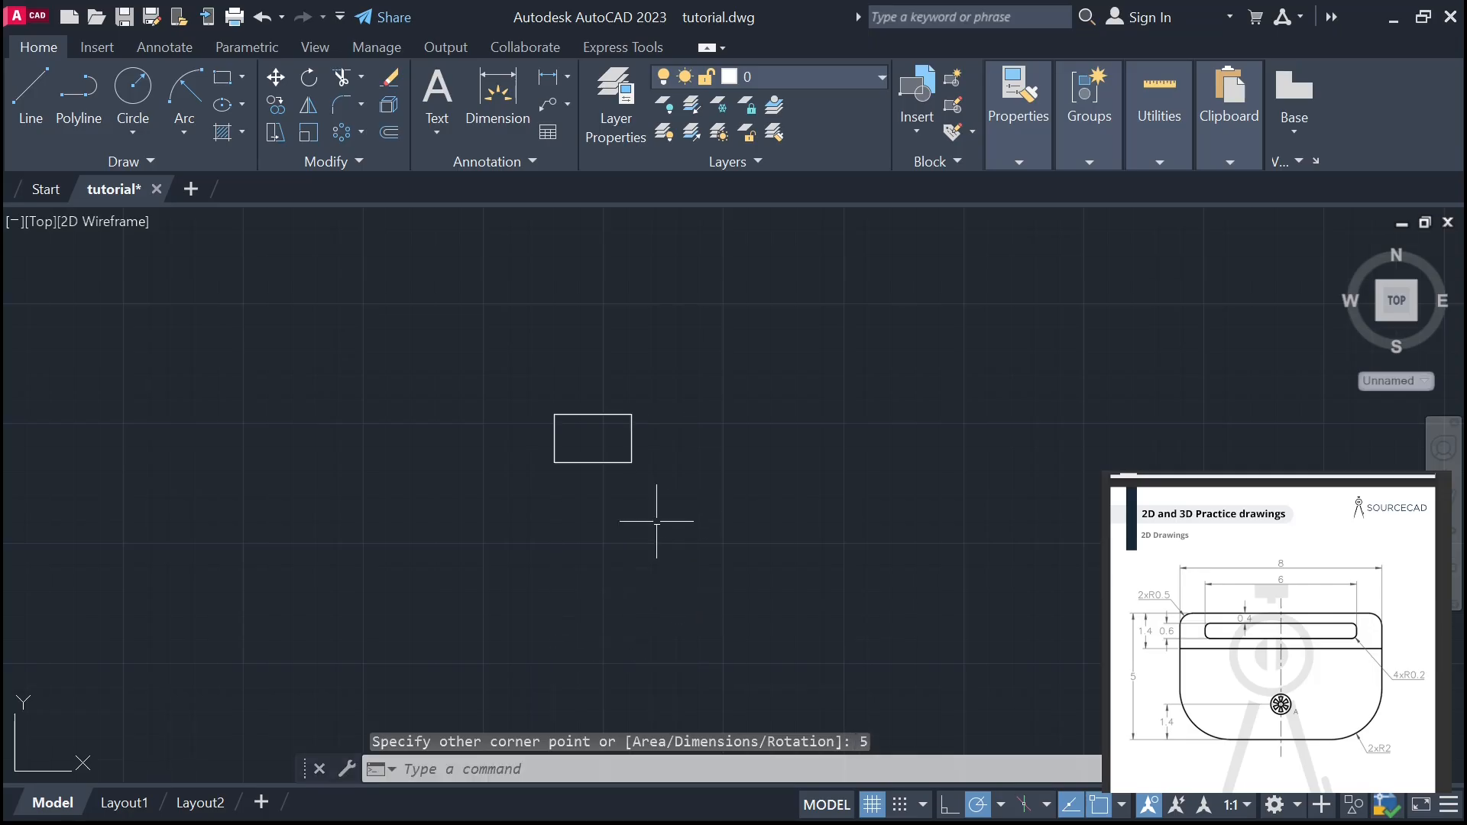
# - Draw a separate rectangle 6 units wide and 0.6 units high beside the large rectangle
pyautogui.scroll(2, 593, 520)
pyautogui.moveTo(592, 519); pyautogui.dragTo(557, 732, button='middle')
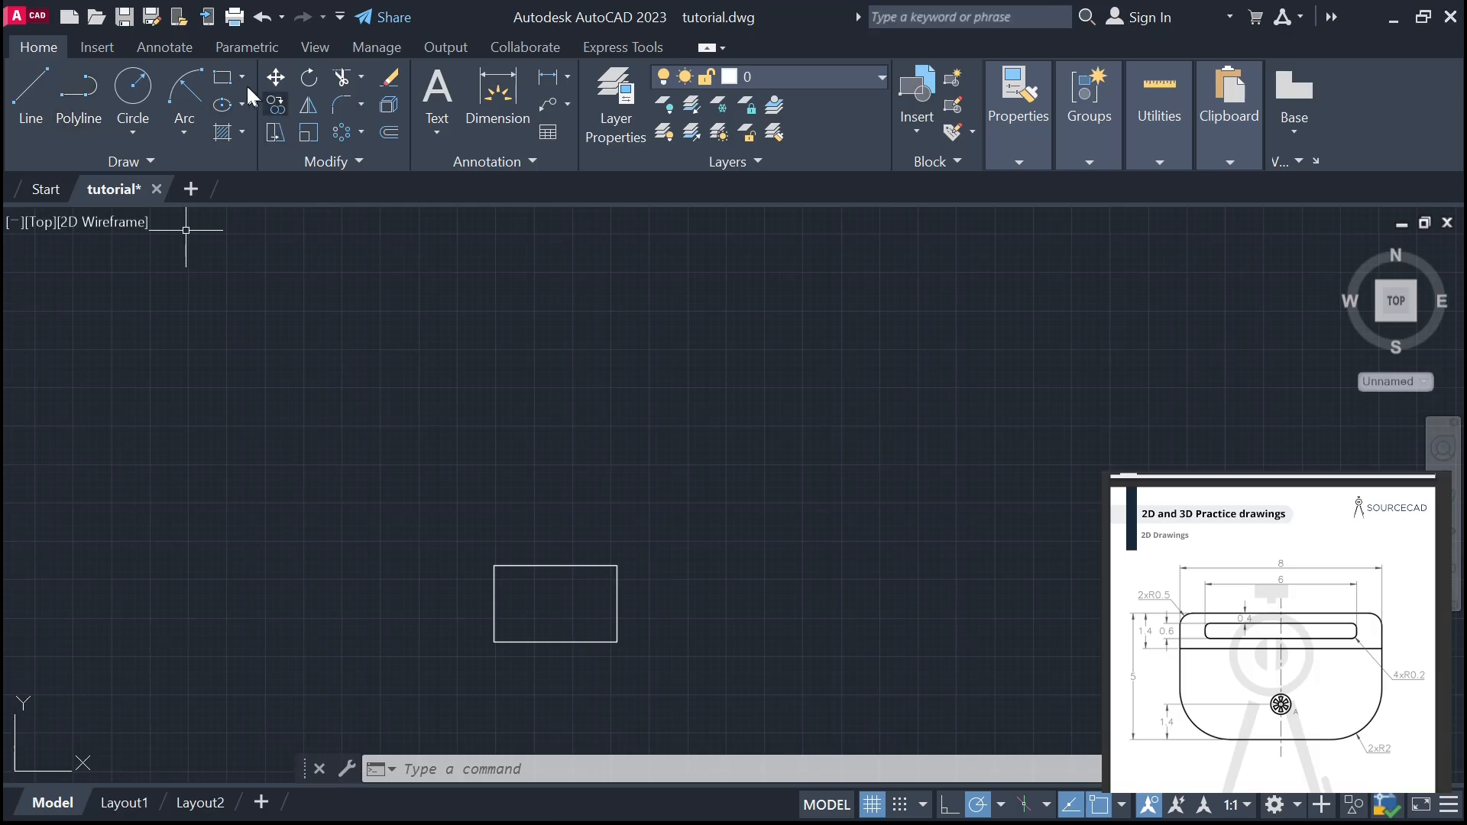
pyautogui.click(223, 77)
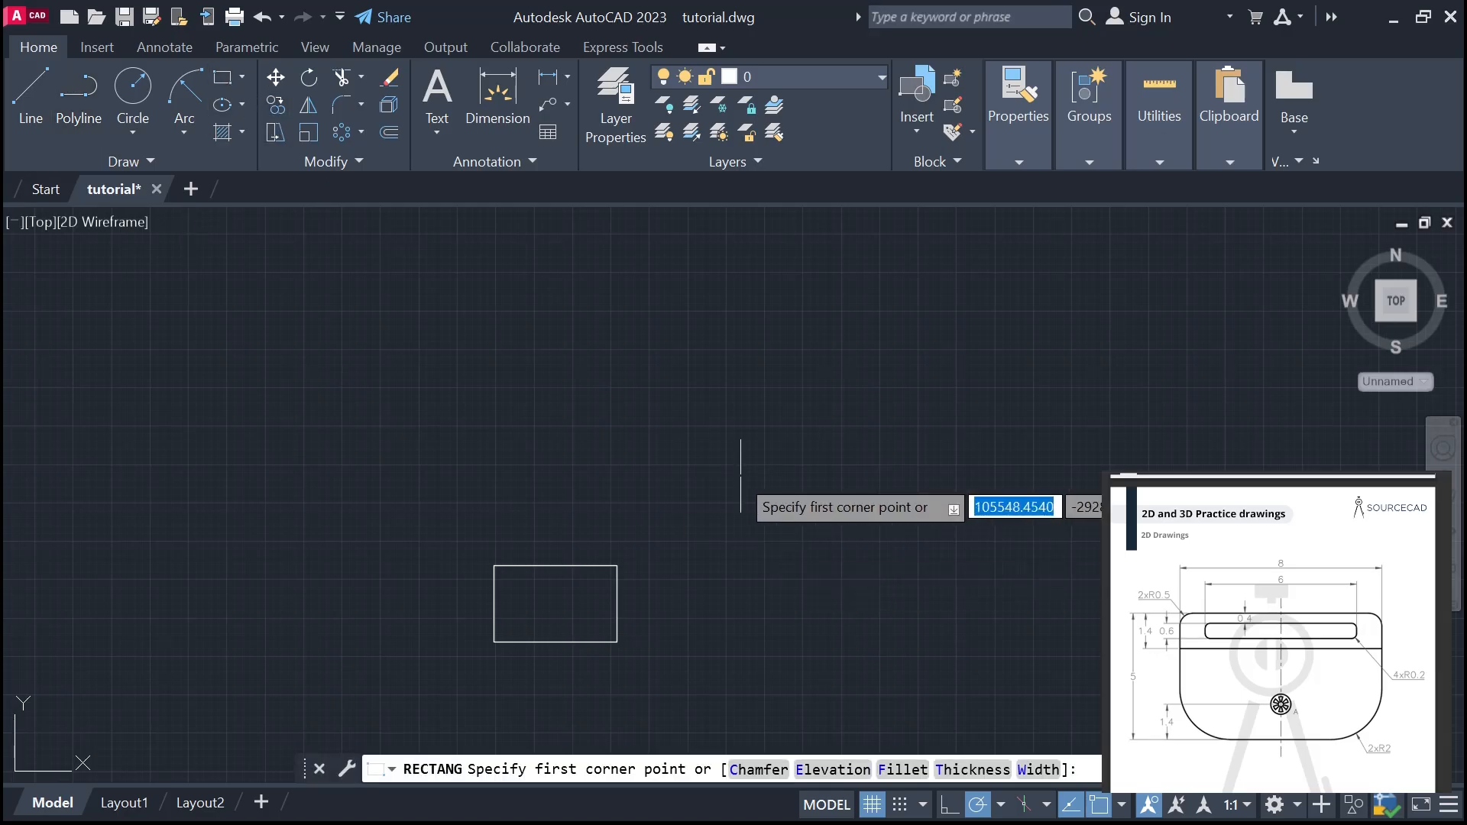
pyautogui.click(667, 542)
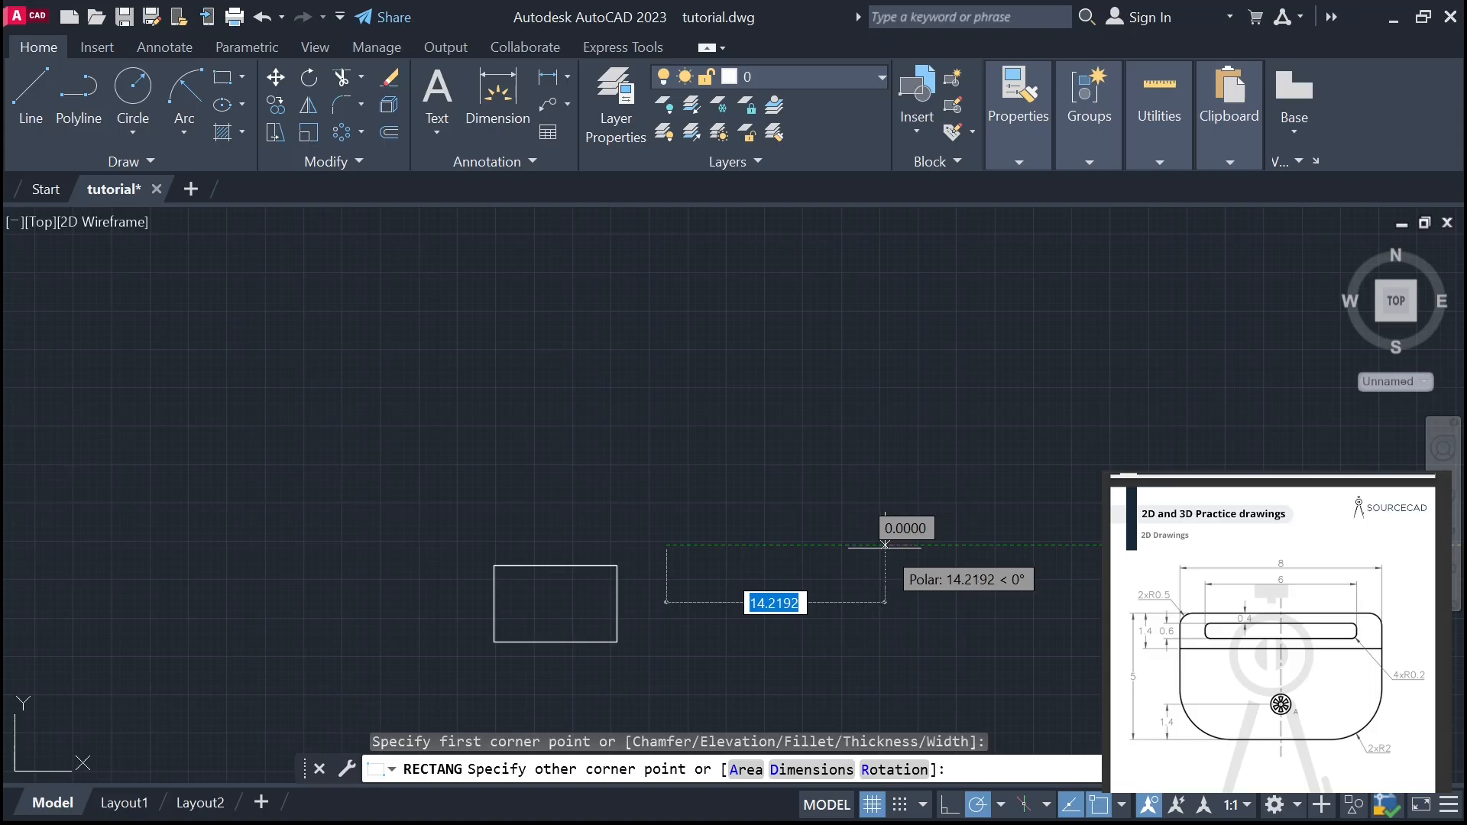
pyautogui.write('6')
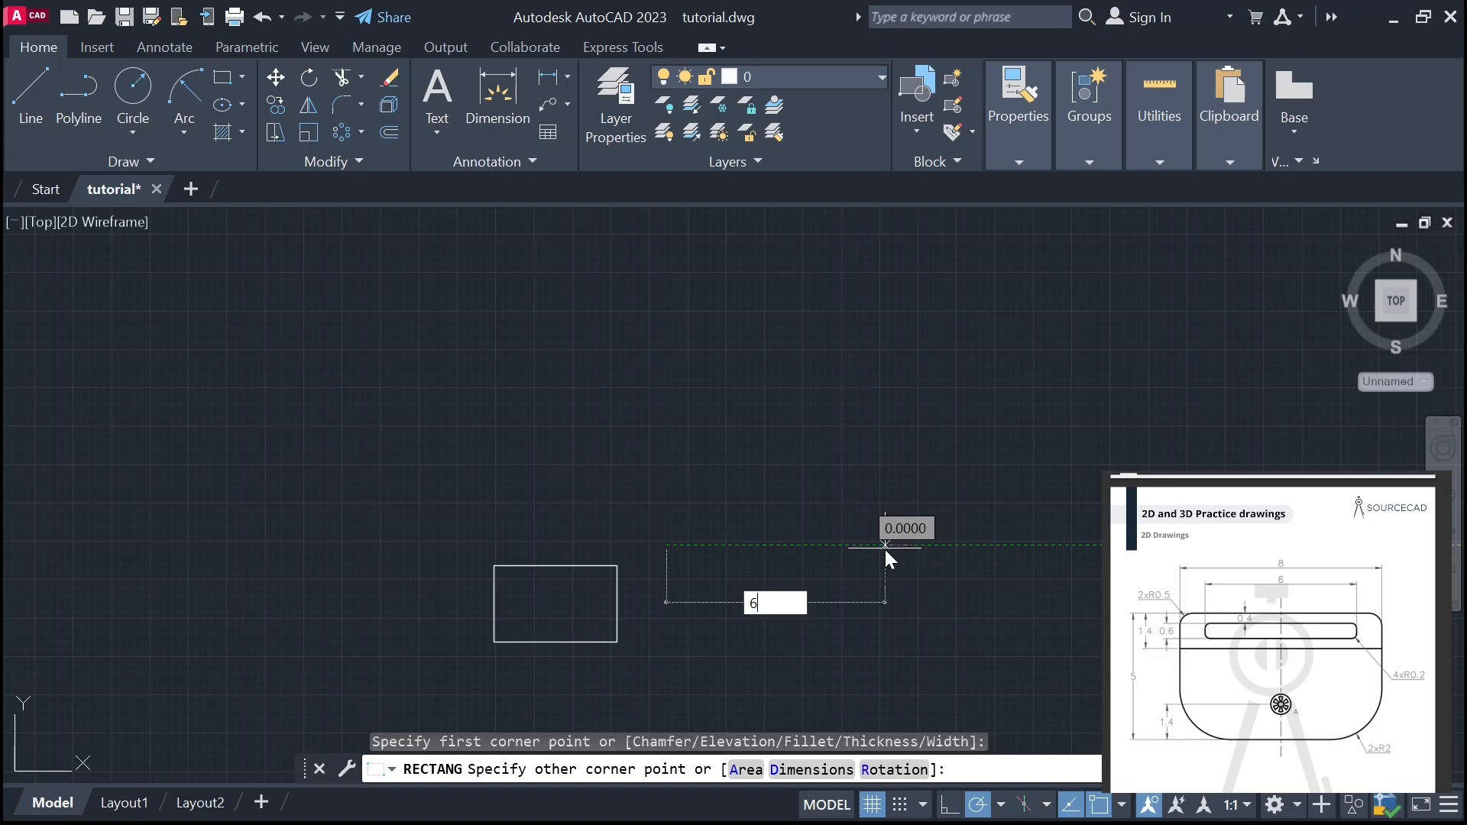
pyautogui.press('Tab')
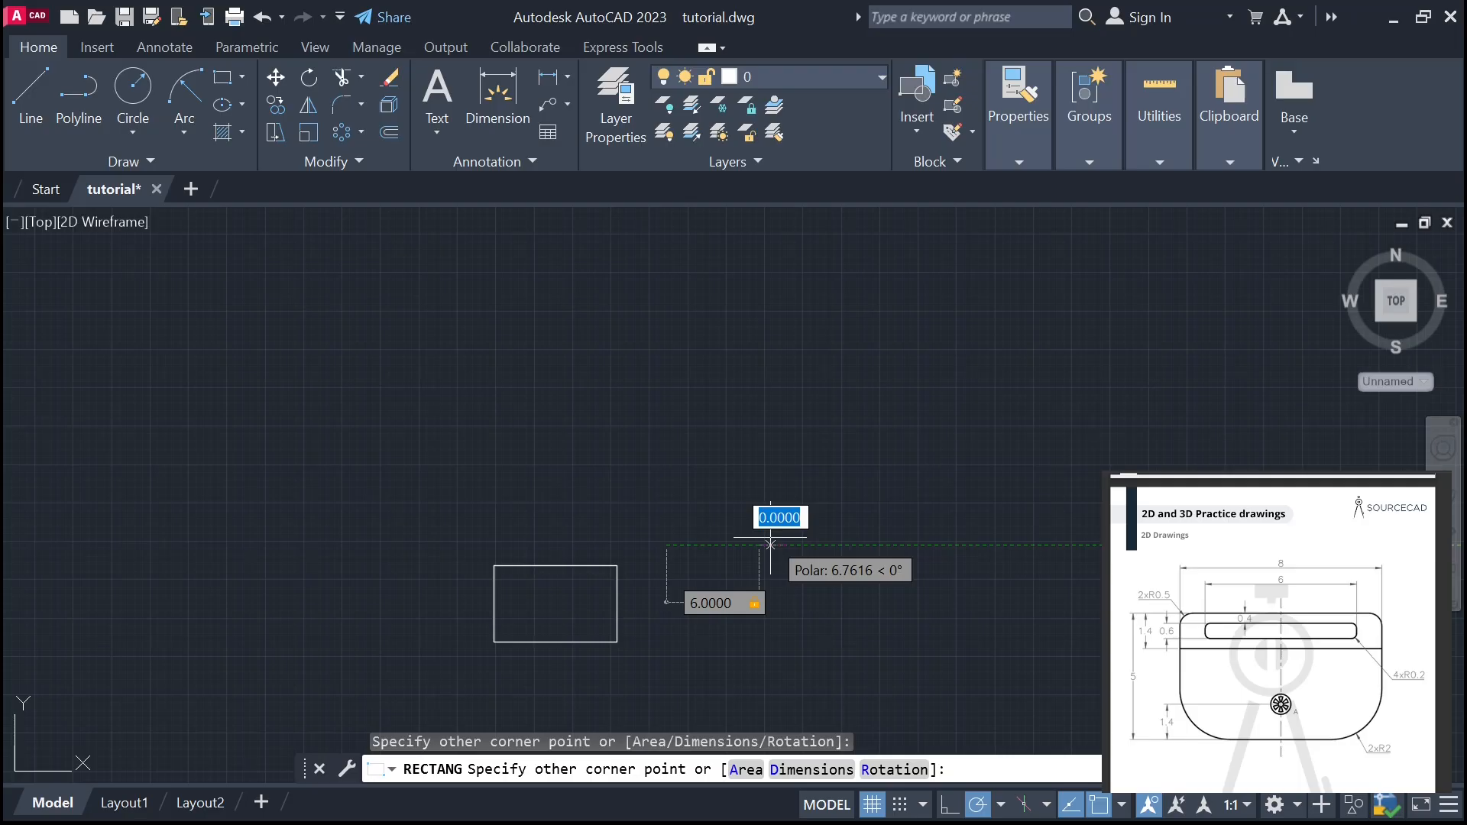
pyautogui.write('0.6')
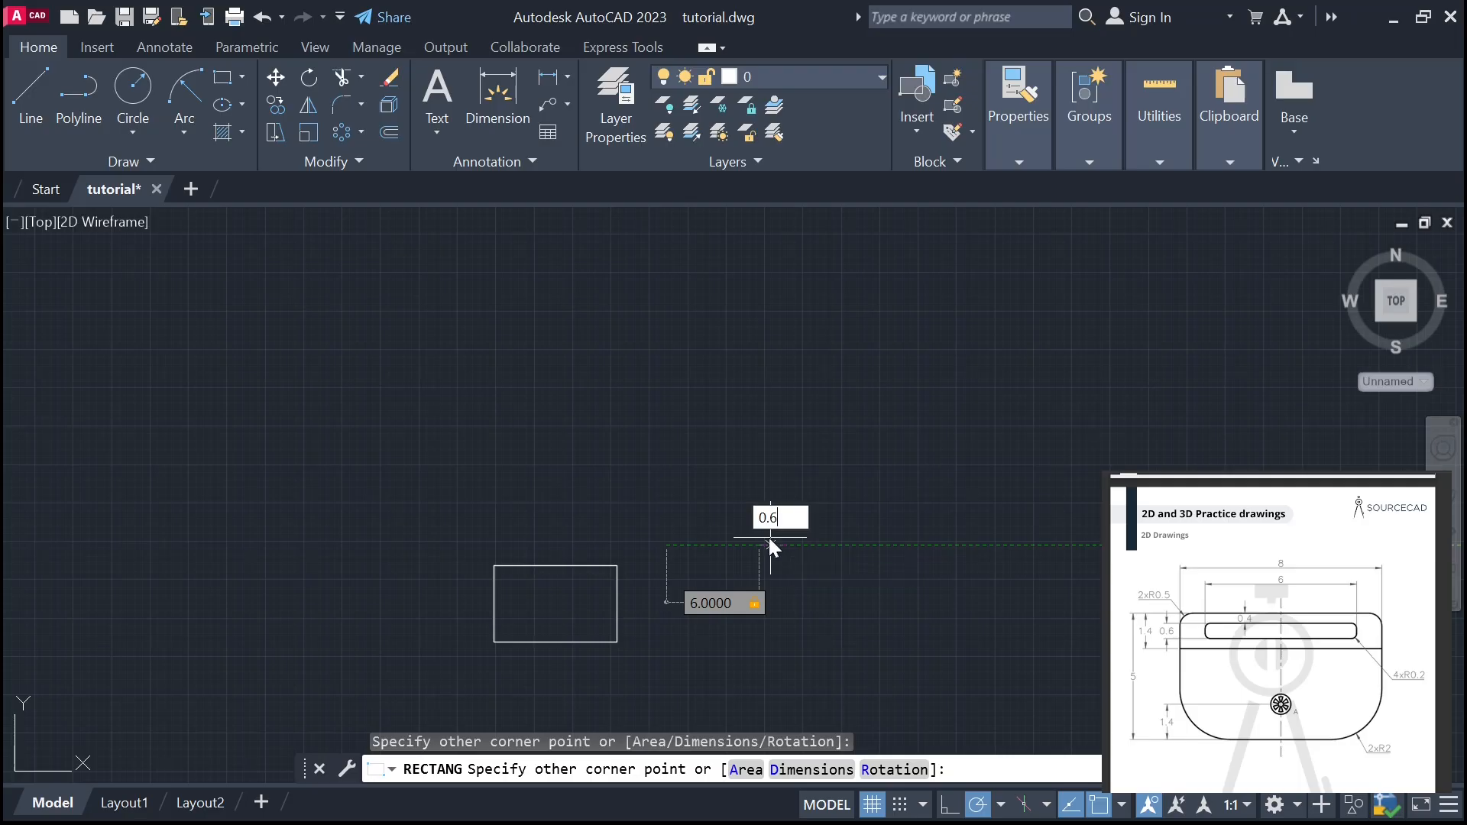
pyautogui.press('Return')
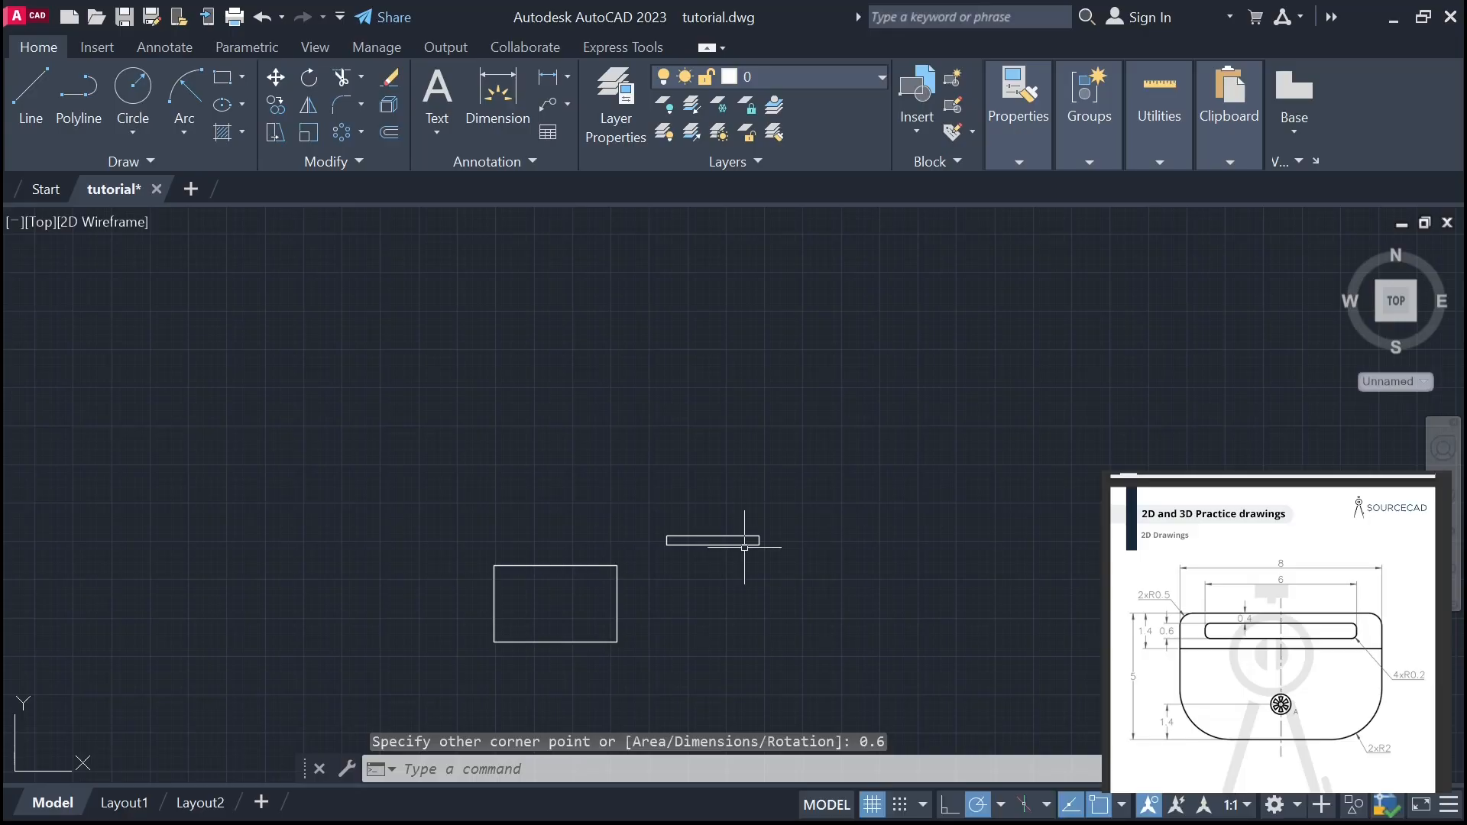
# - Move the small rectangle by its bottom edge midpoint onto the midpoint of the large rectangle's top edge
pyautogui.click(743, 542)
pyautogui.rightClick(745, 543)
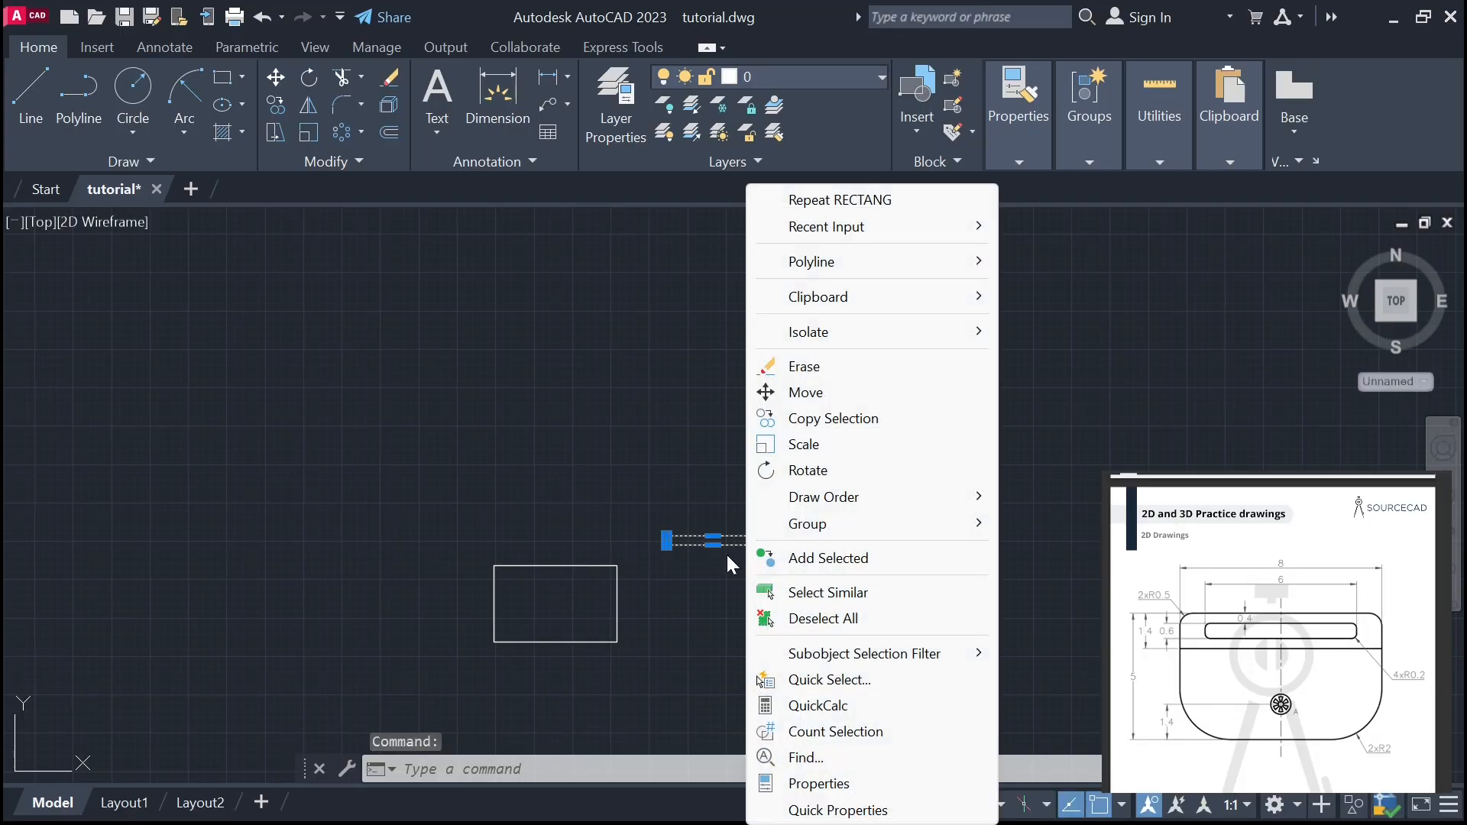
pyautogui.click(804, 392)
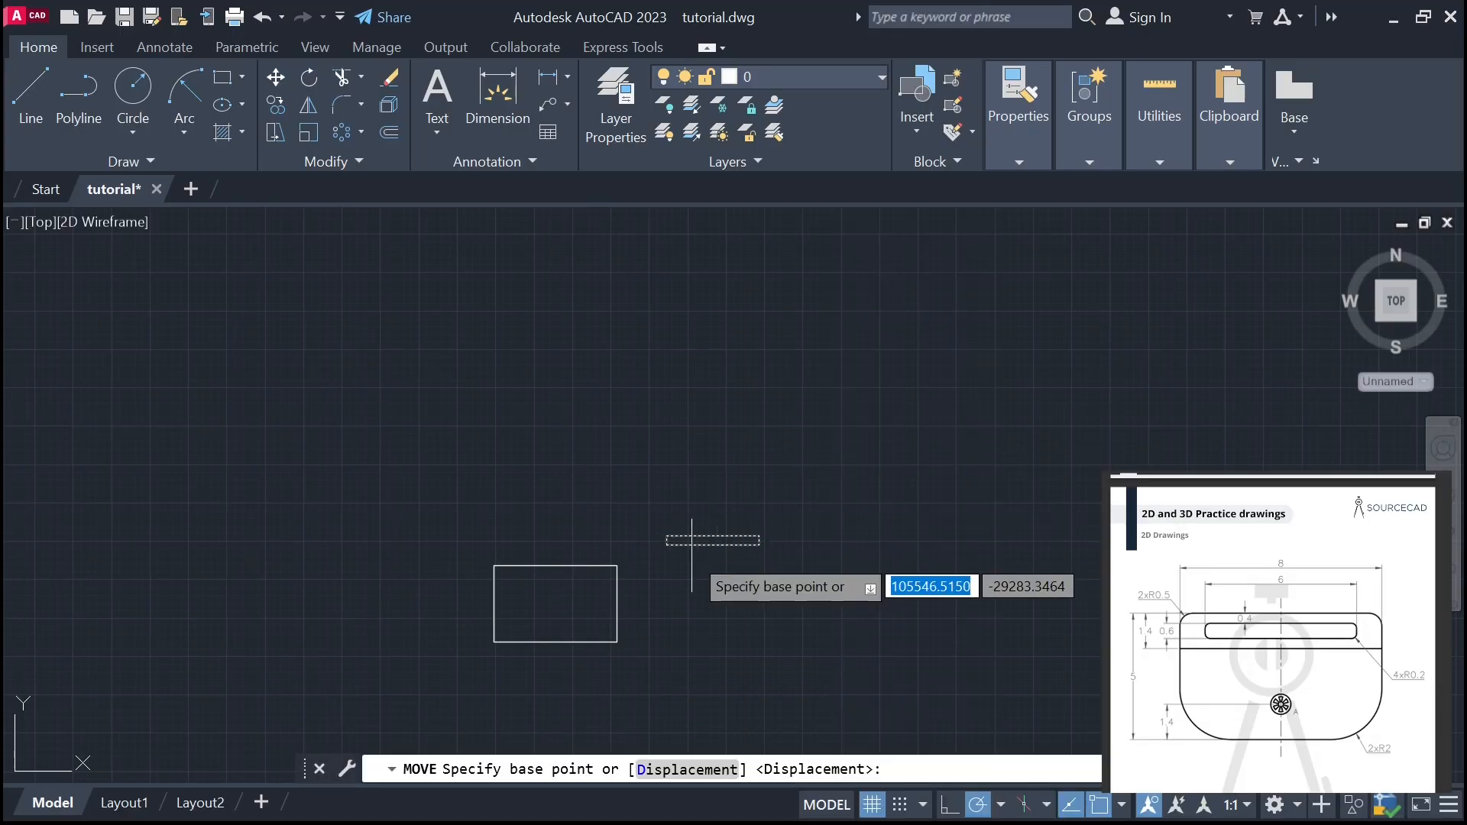
pyautogui.scroll(6, 692, 554)
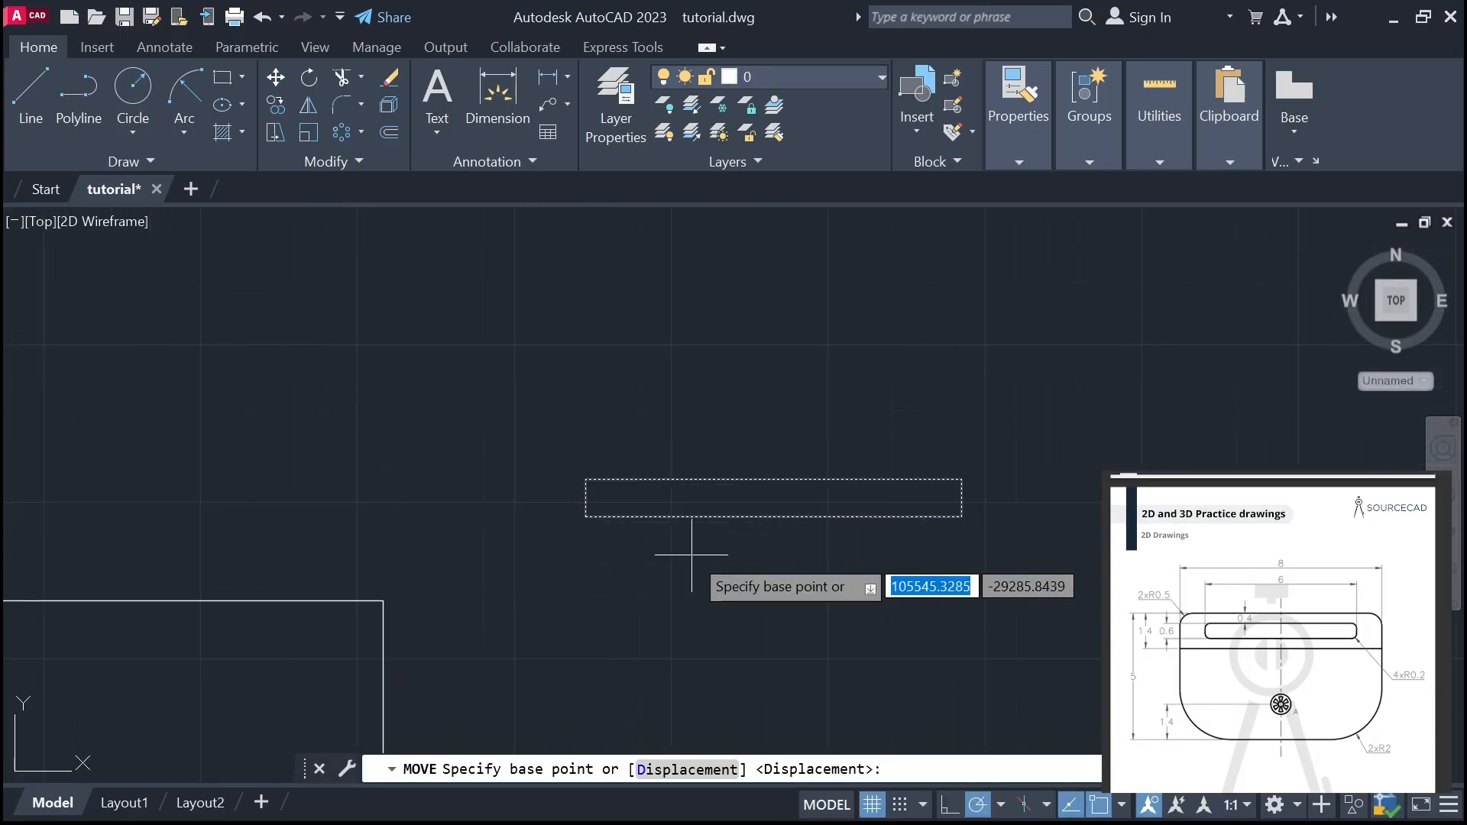
pyautogui.click(772, 517)
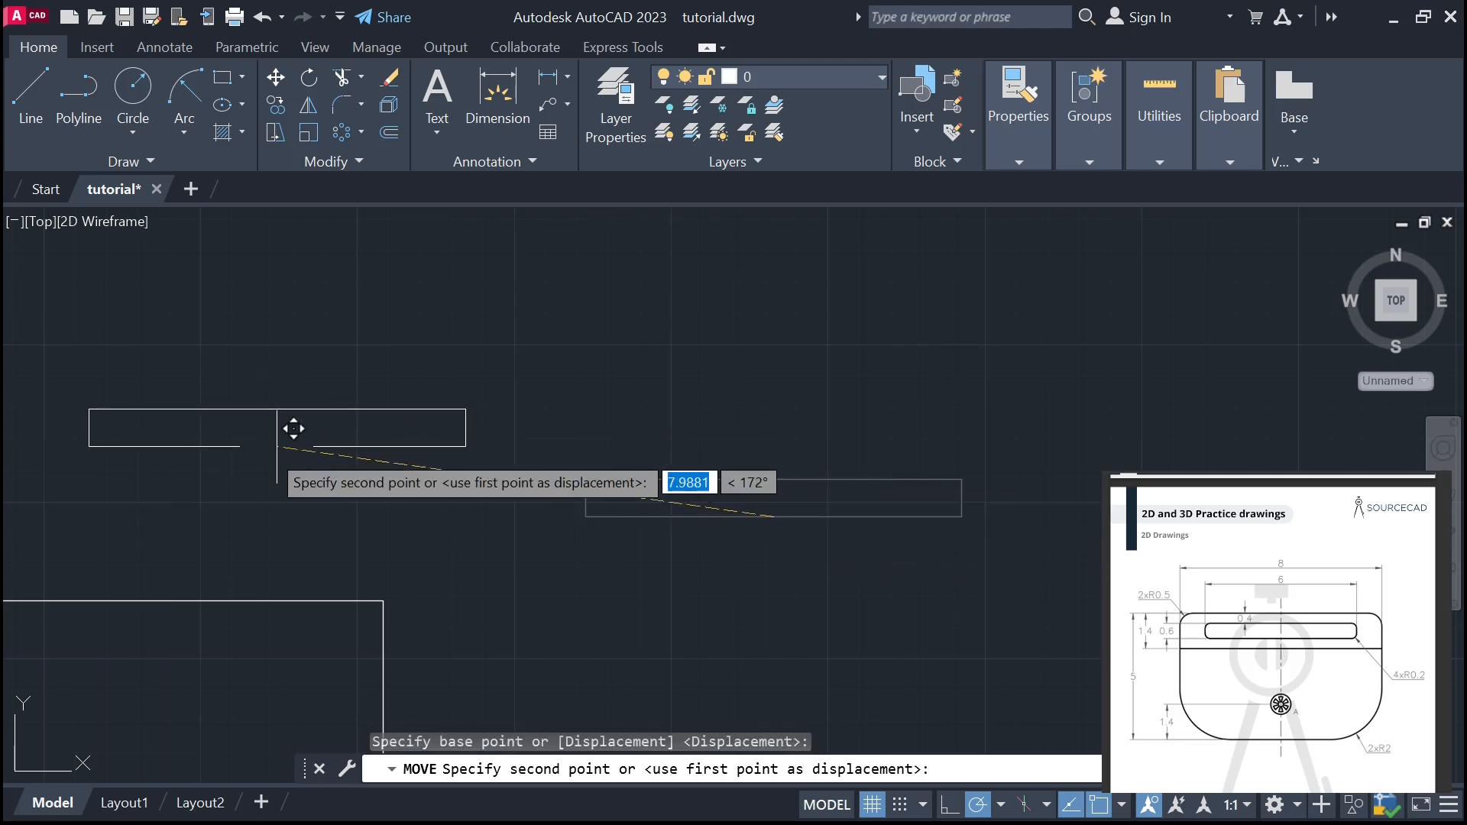
pyautogui.moveTo(265, 458); pyautogui.dragTo(577, 347, button='middle')
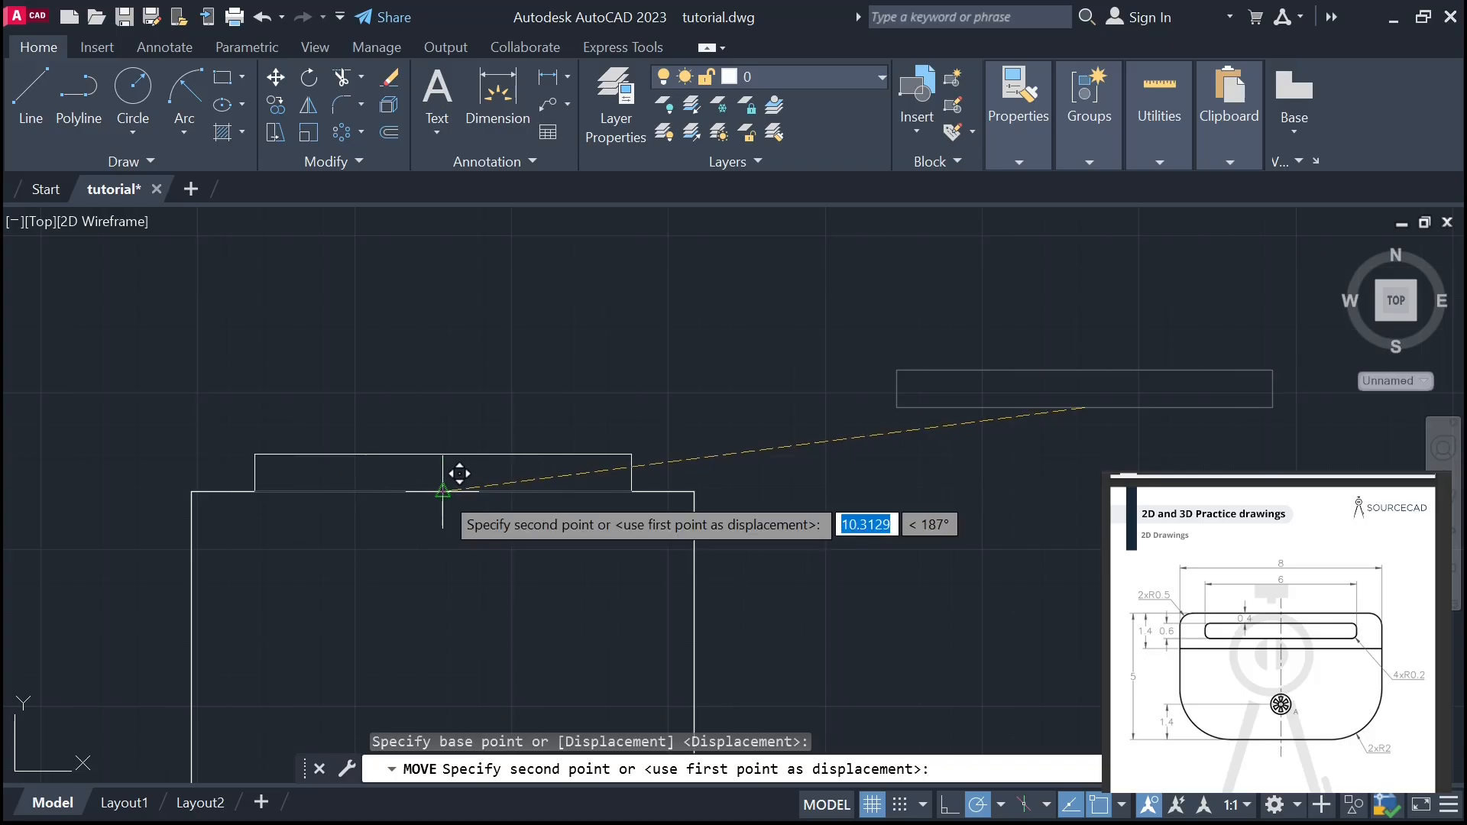
pyautogui.click(458, 474)
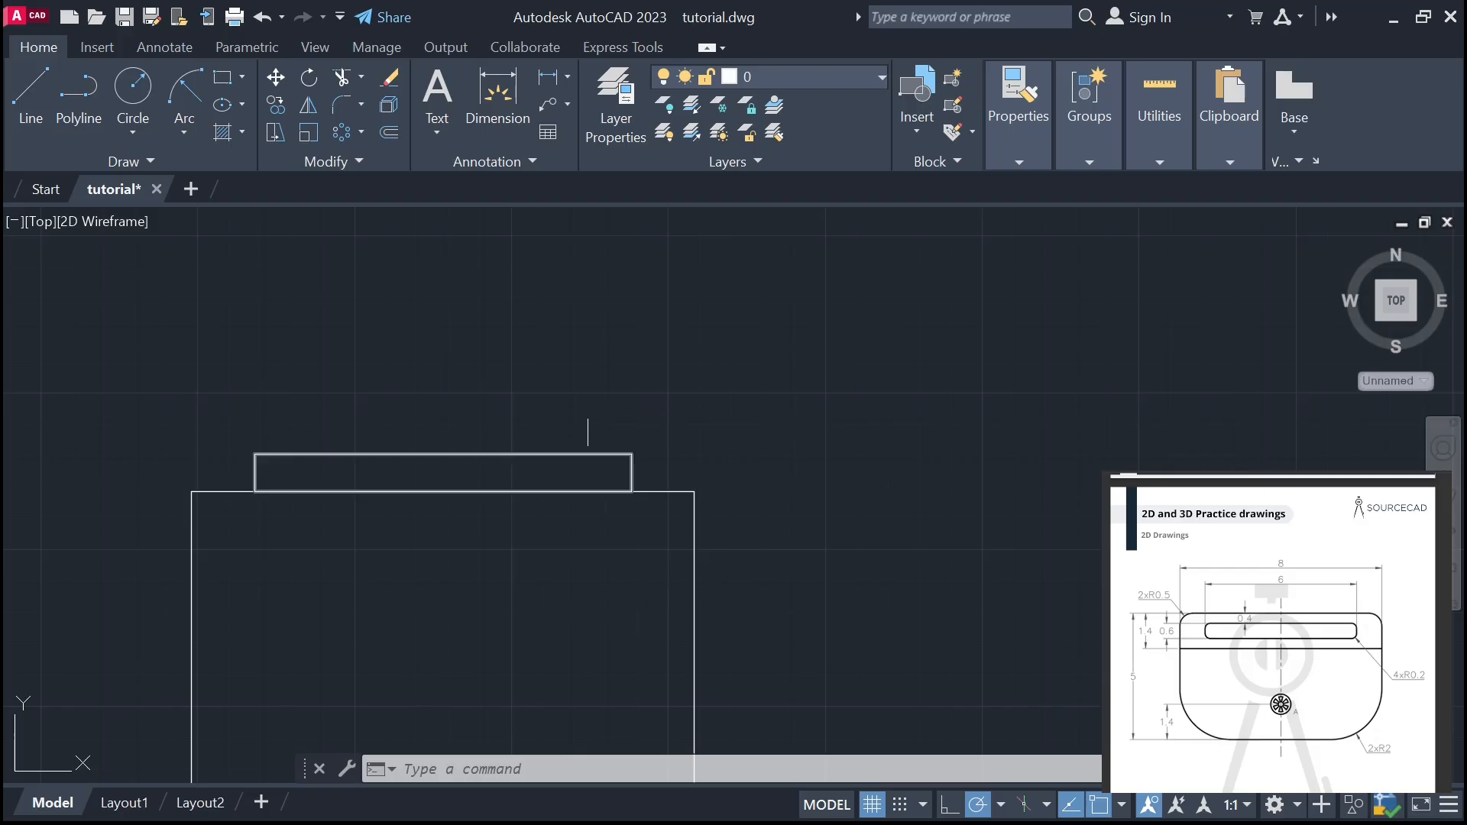
# - Move the small rectangle down by its top edge midpoint onto the midpoint of the large rectangle's top edge
pyautogui.click(587, 459)
pyautogui.rightClick(590, 463)
pyautogui.click(646, 392)
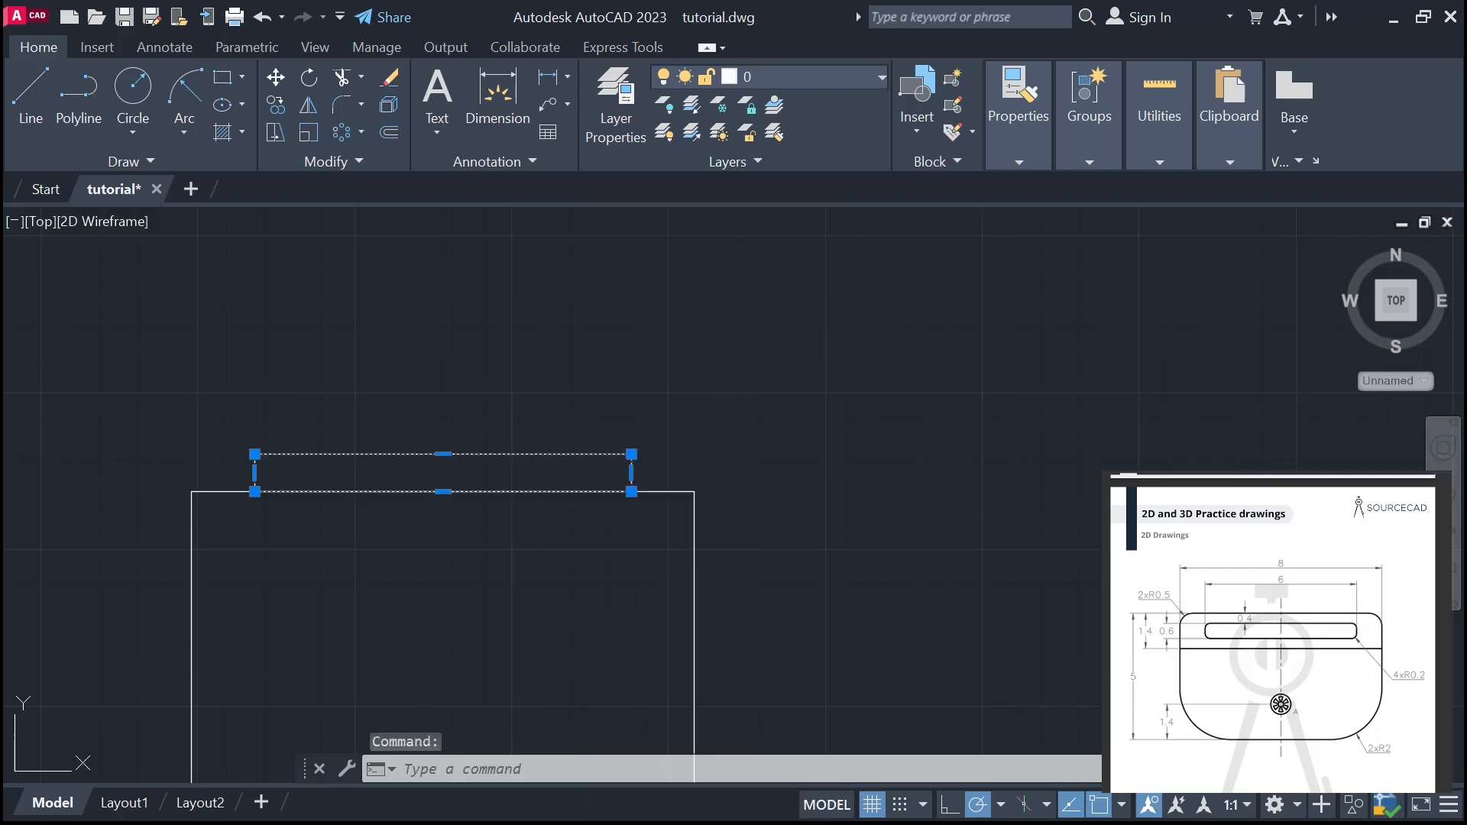
pyautogui.click(442, 453)
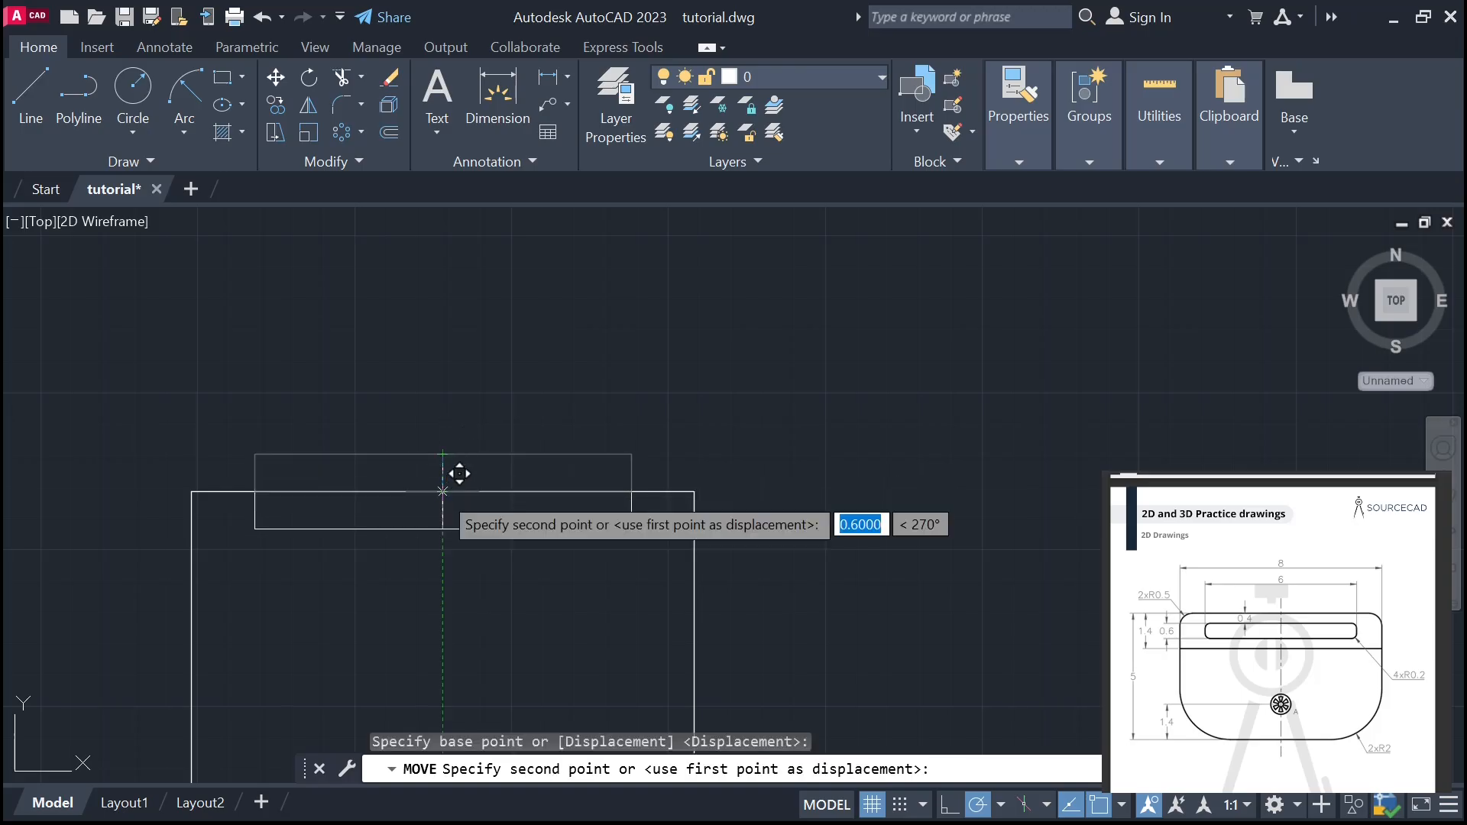
pyautogui.click(443, 491)
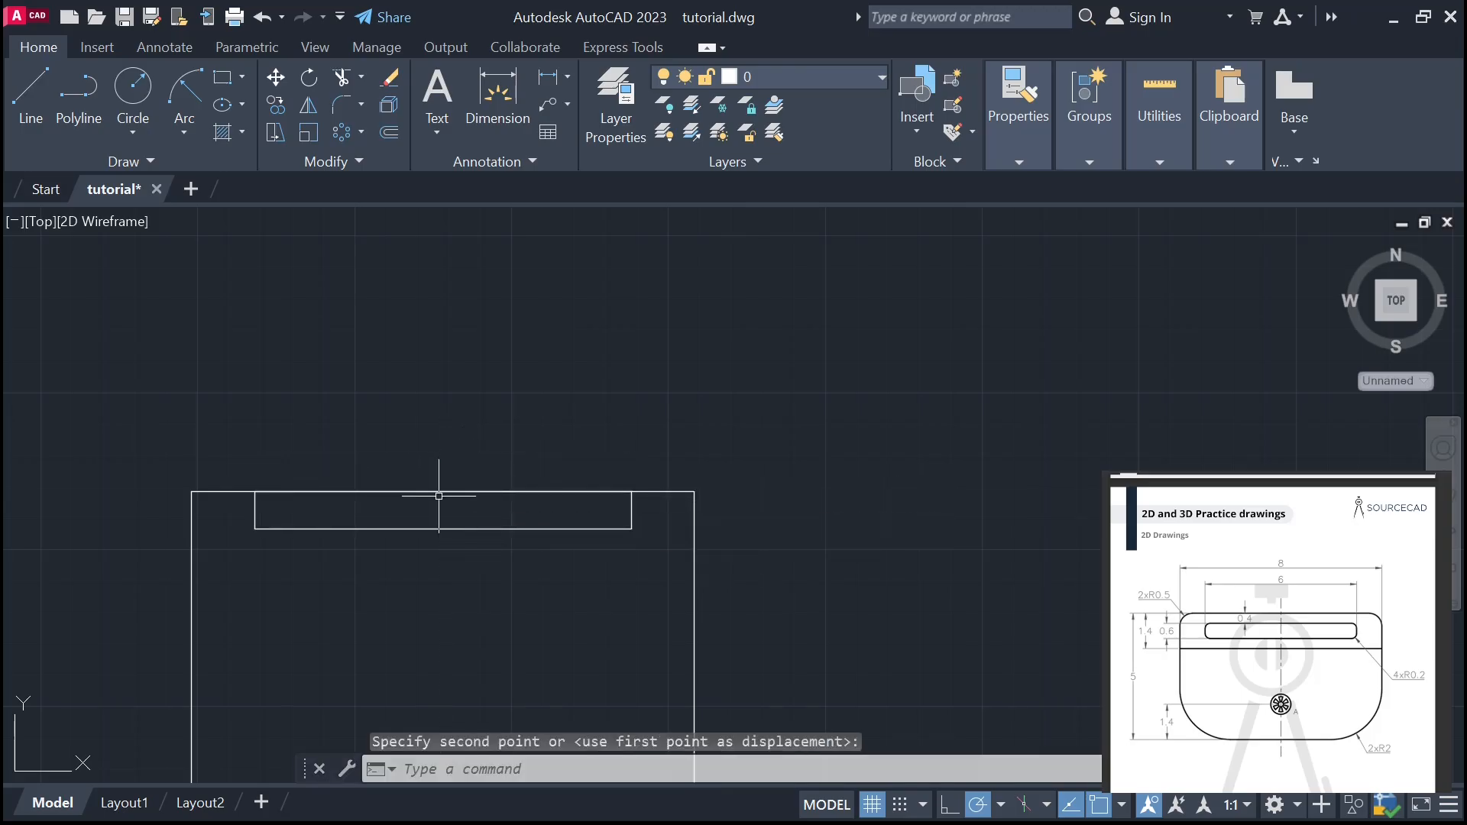
# - Move the small rectangle straight down 0.4 units inside the large rectangle
pyautogui.press('Return')
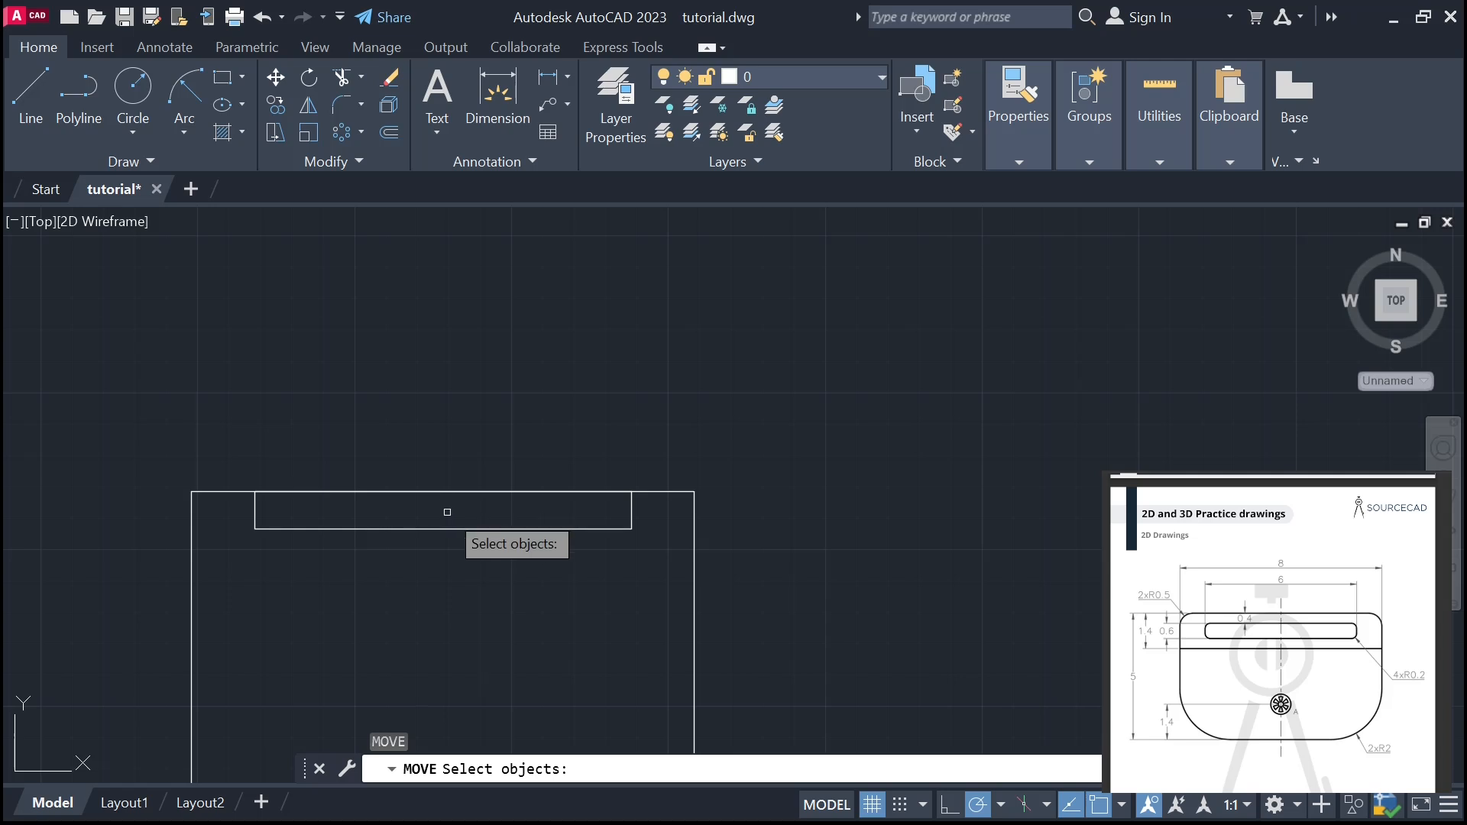
pyautogui.click(444, 528)
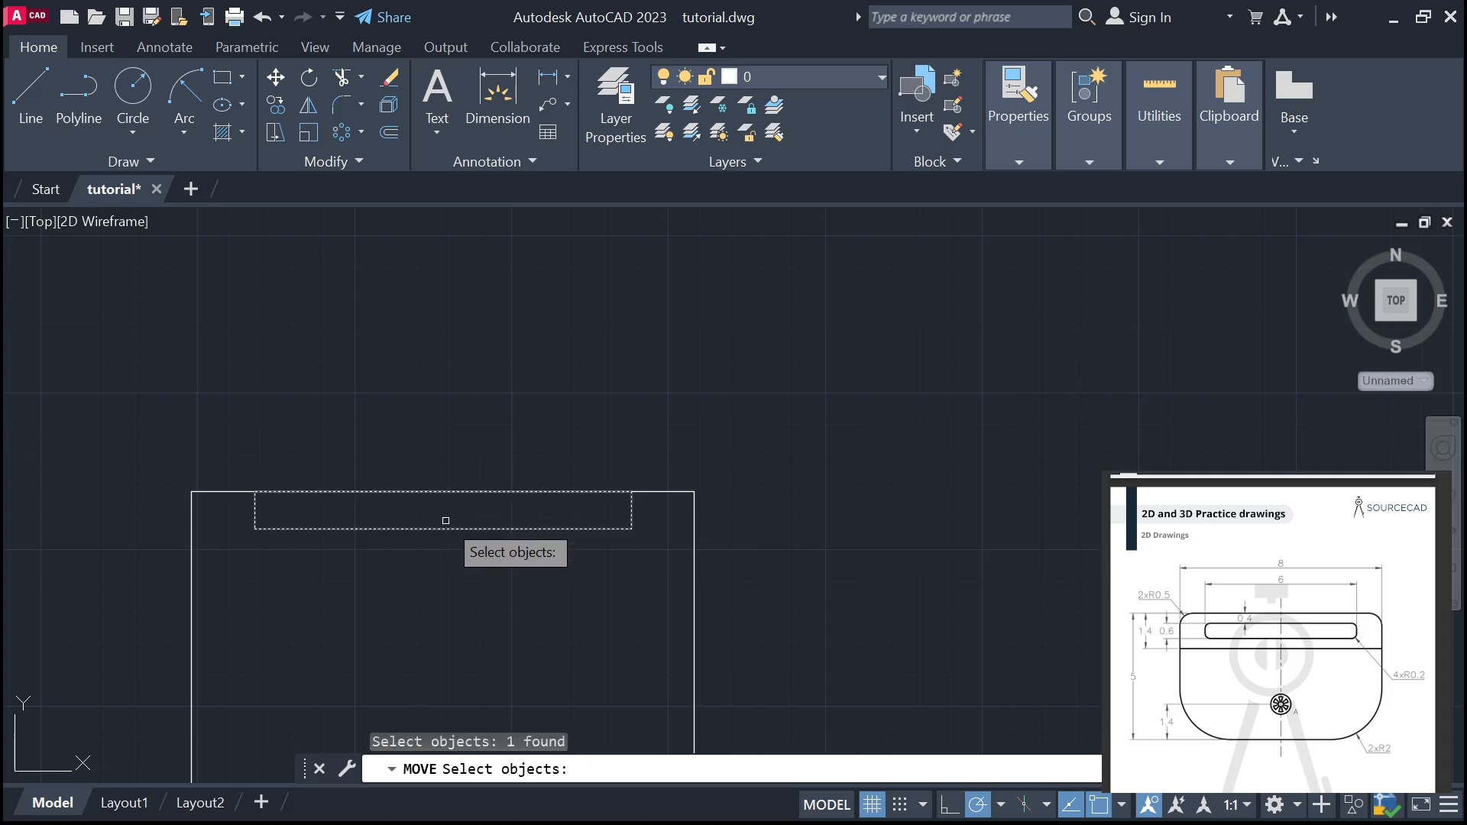
pyautogui.press('Return')
pyautogui.click(443, 516)
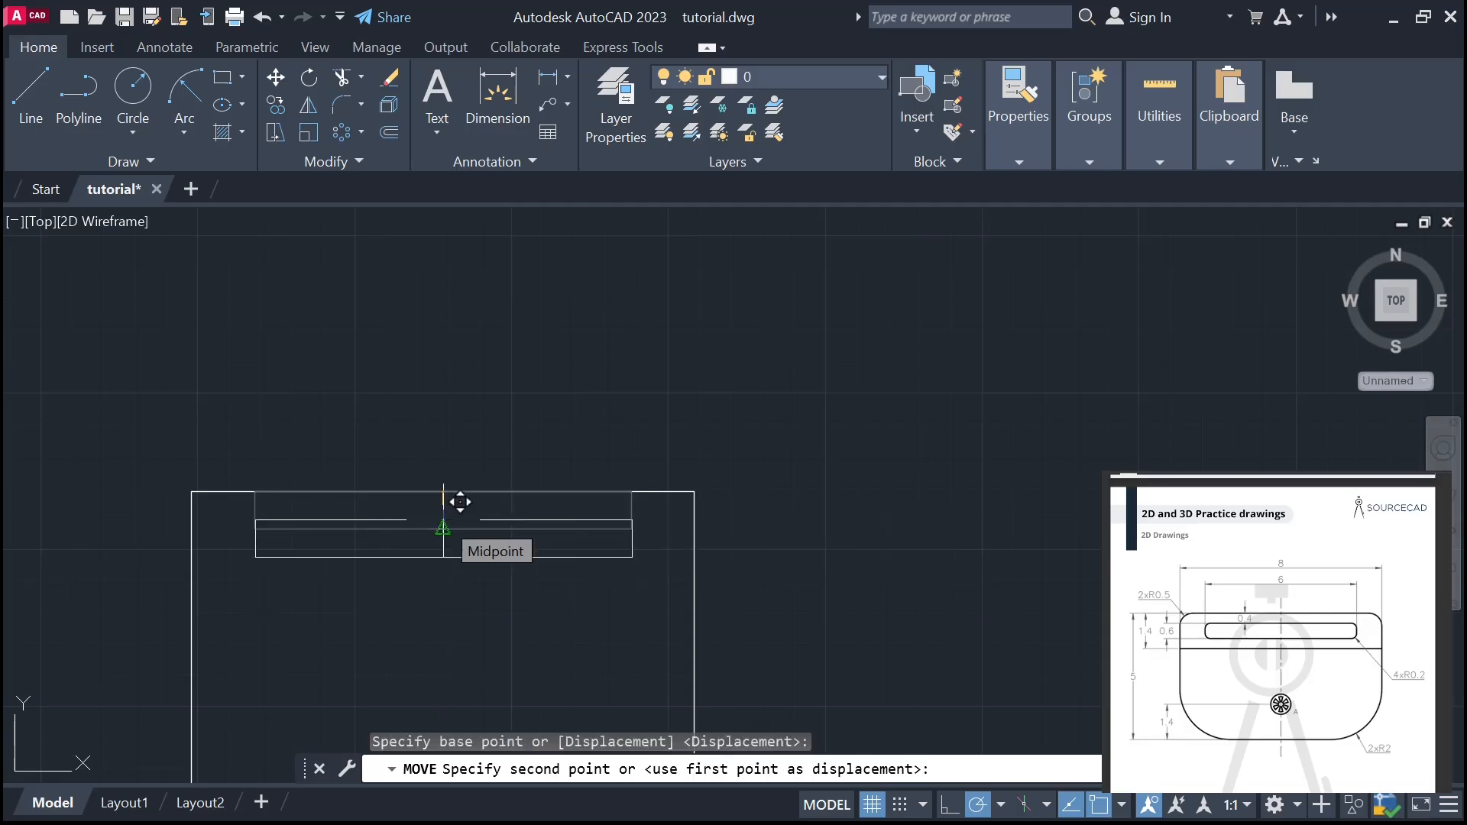
pyautogui.write('0')
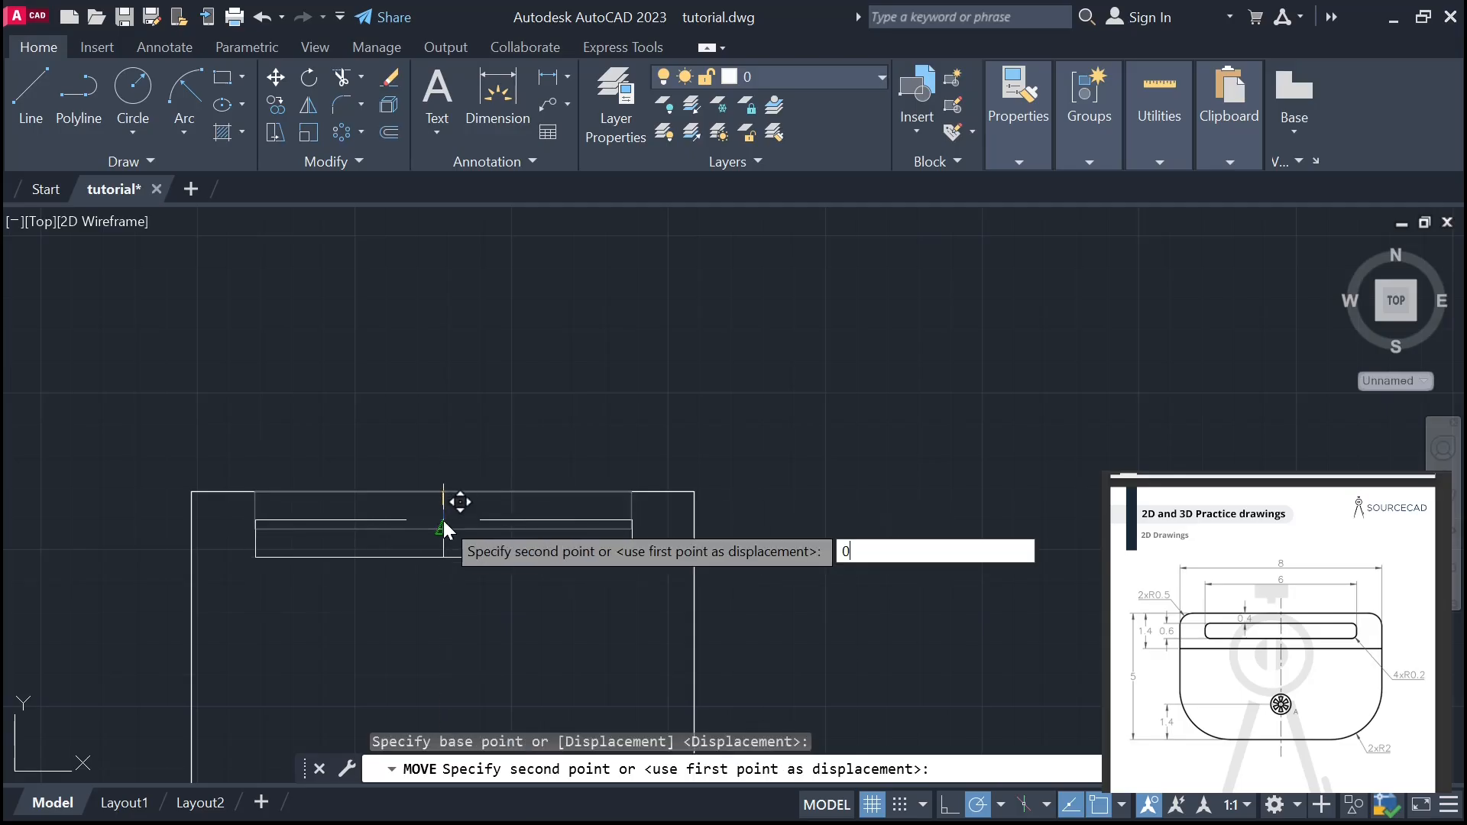
pyautogui.write('.4')
pyautogui.press('Return')
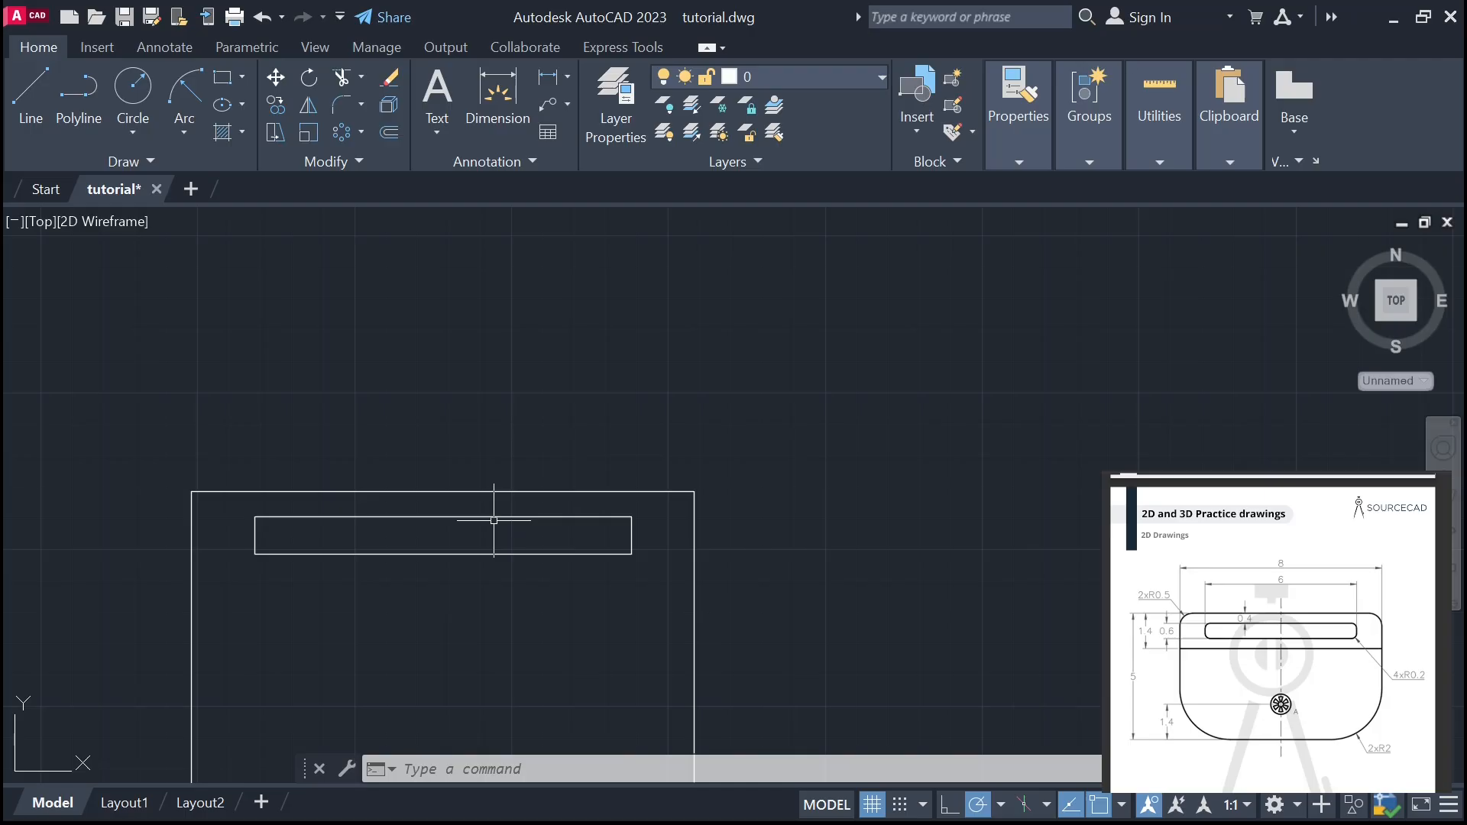
# - Draw a line along the large rectangle's top edge, from its upper-left corner to its upper-right corner
pyautogui.click(30, 99)
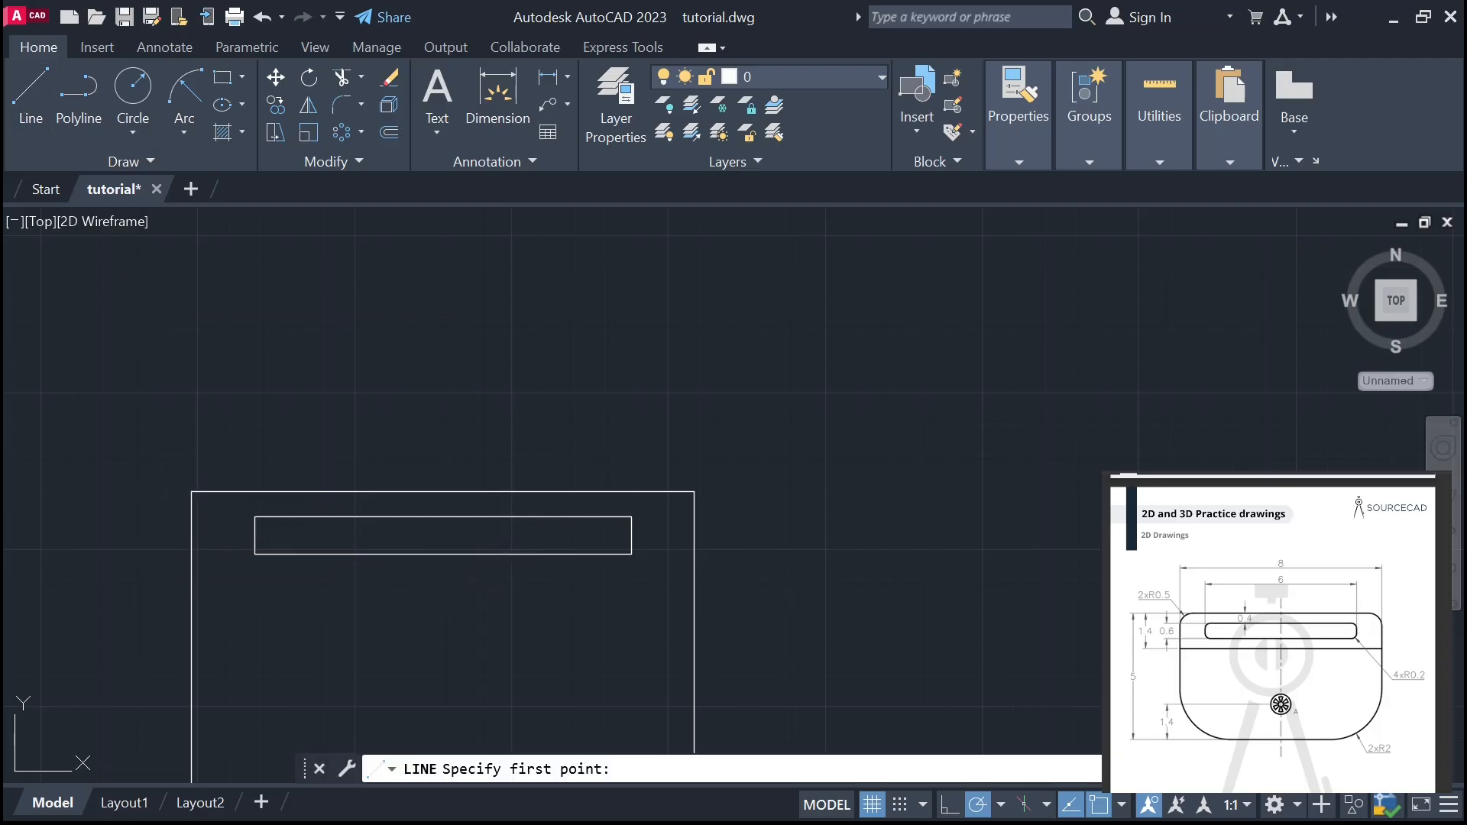
pyautogui.click(191, 491)
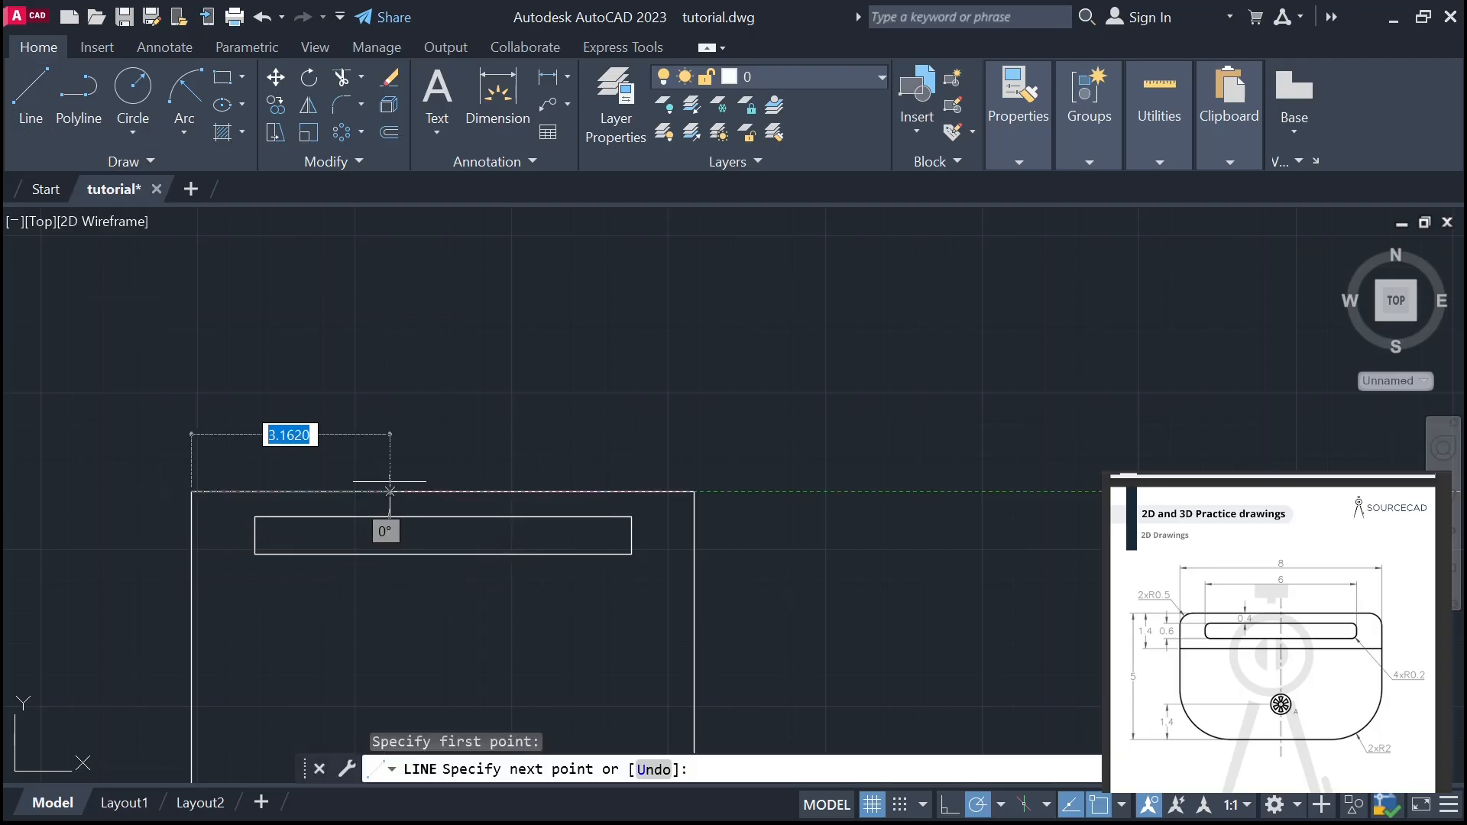
pyautogui.click(694, 491)
pyautogui.press('Return')
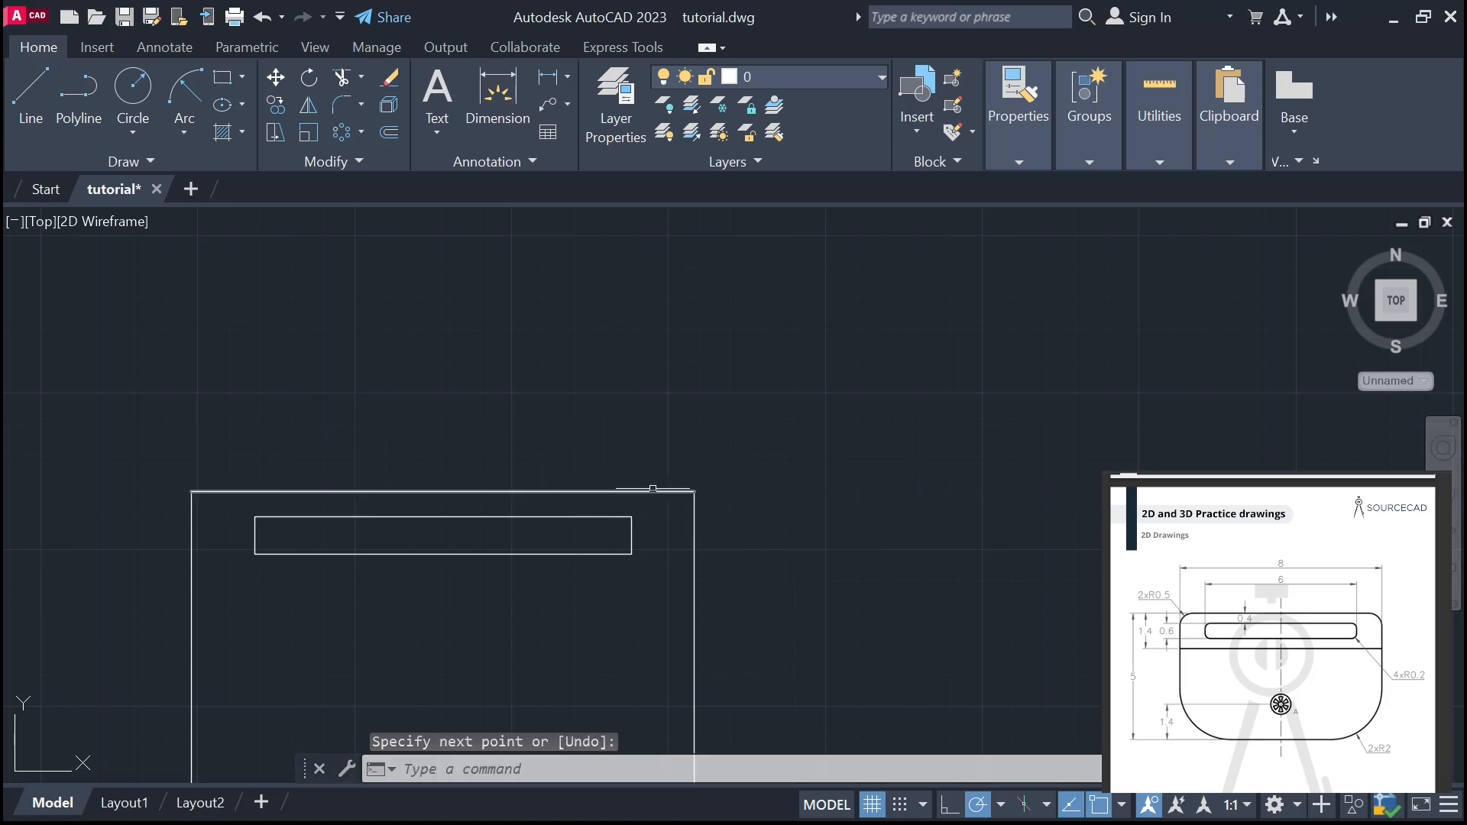
# - Move the line on the large rectangle's top edge straight down 1.4 units, using its right endpoint as base point
pyautogui.click(652, 489)
pyautogui.click(651, 490)
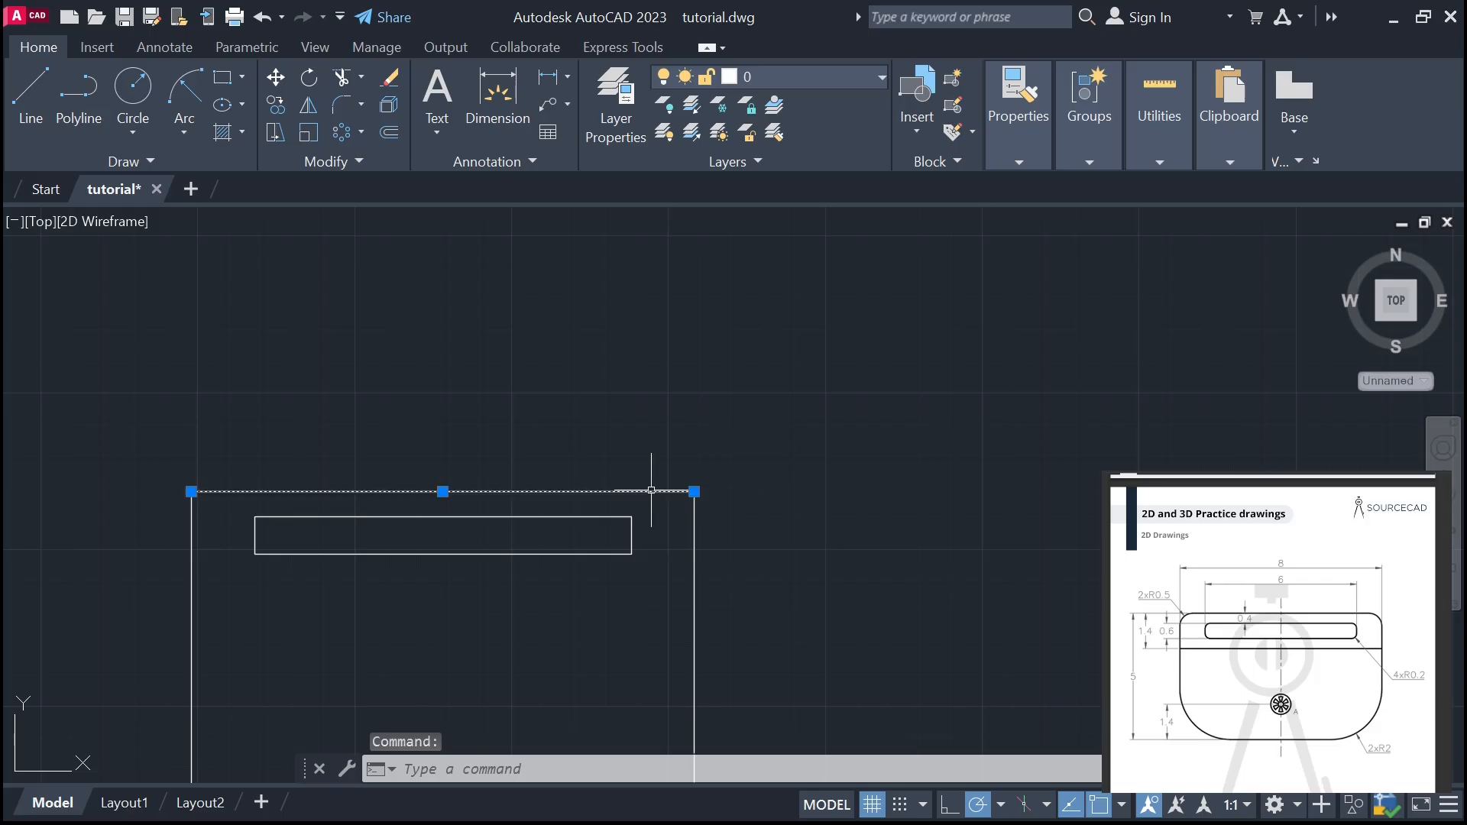
pyautogui.rightClick(651, 491)
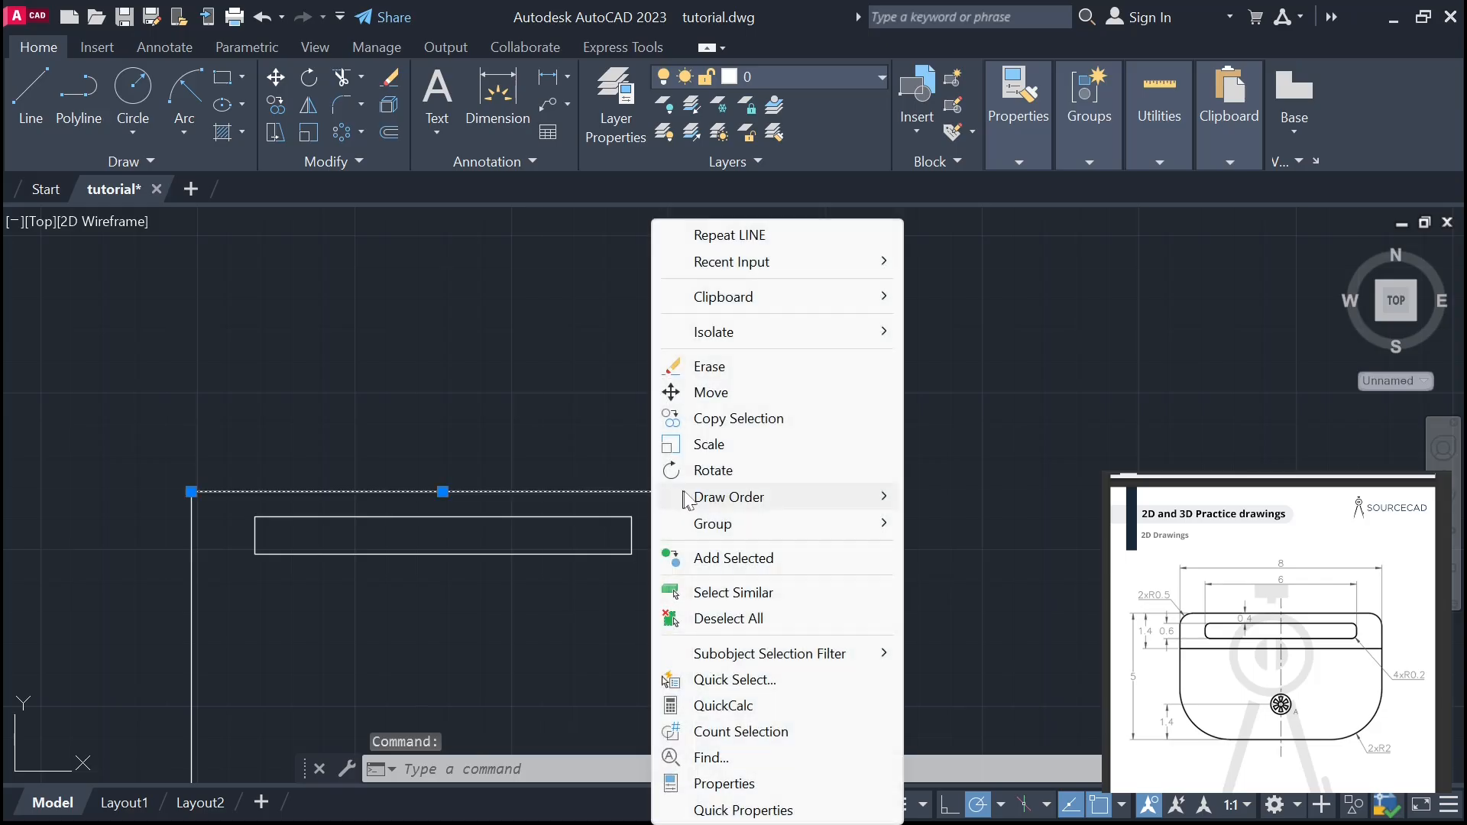
pyautogui.click(711, 393)
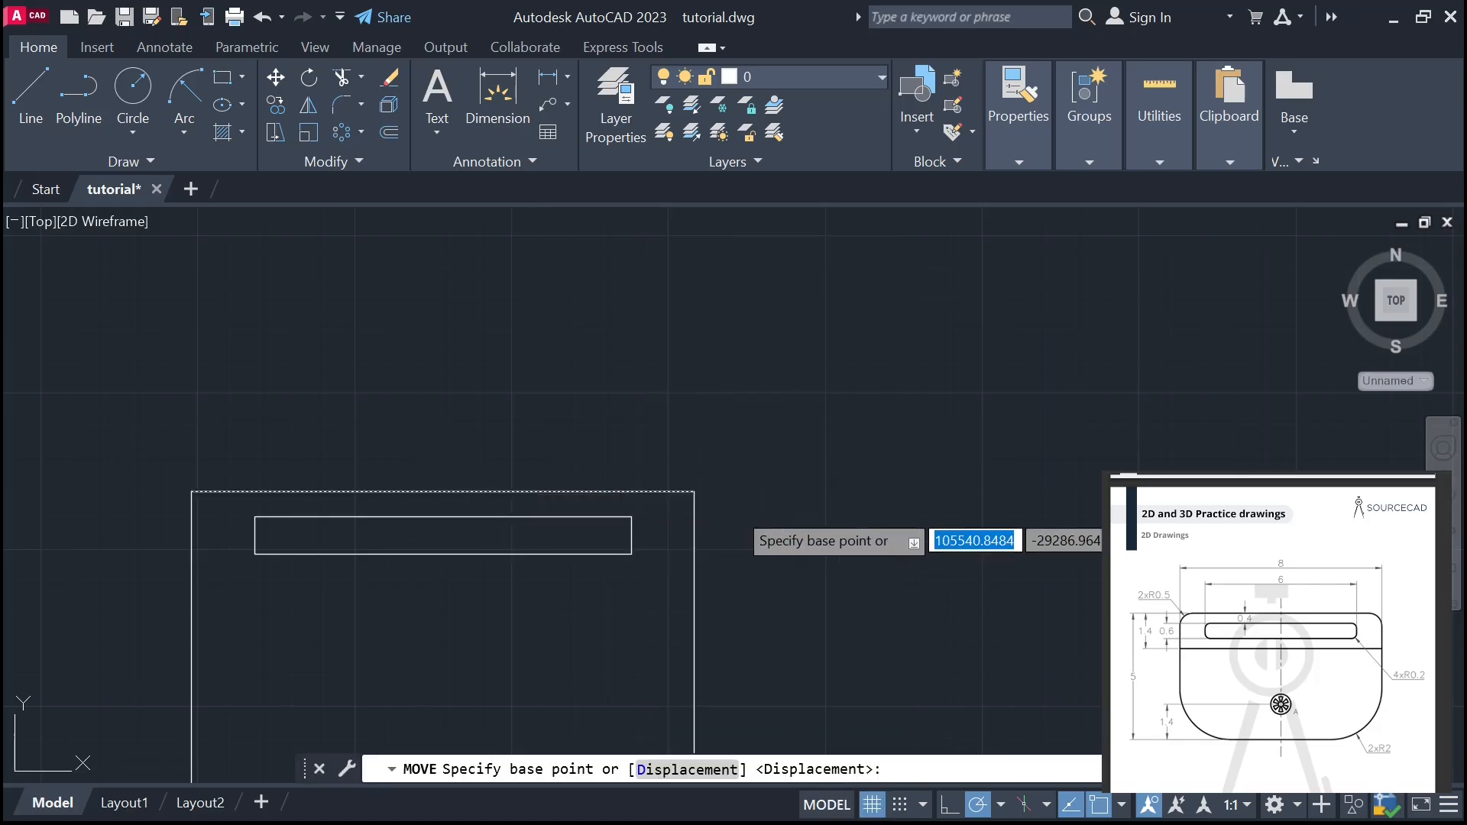
pyautogui.click(693, 492)
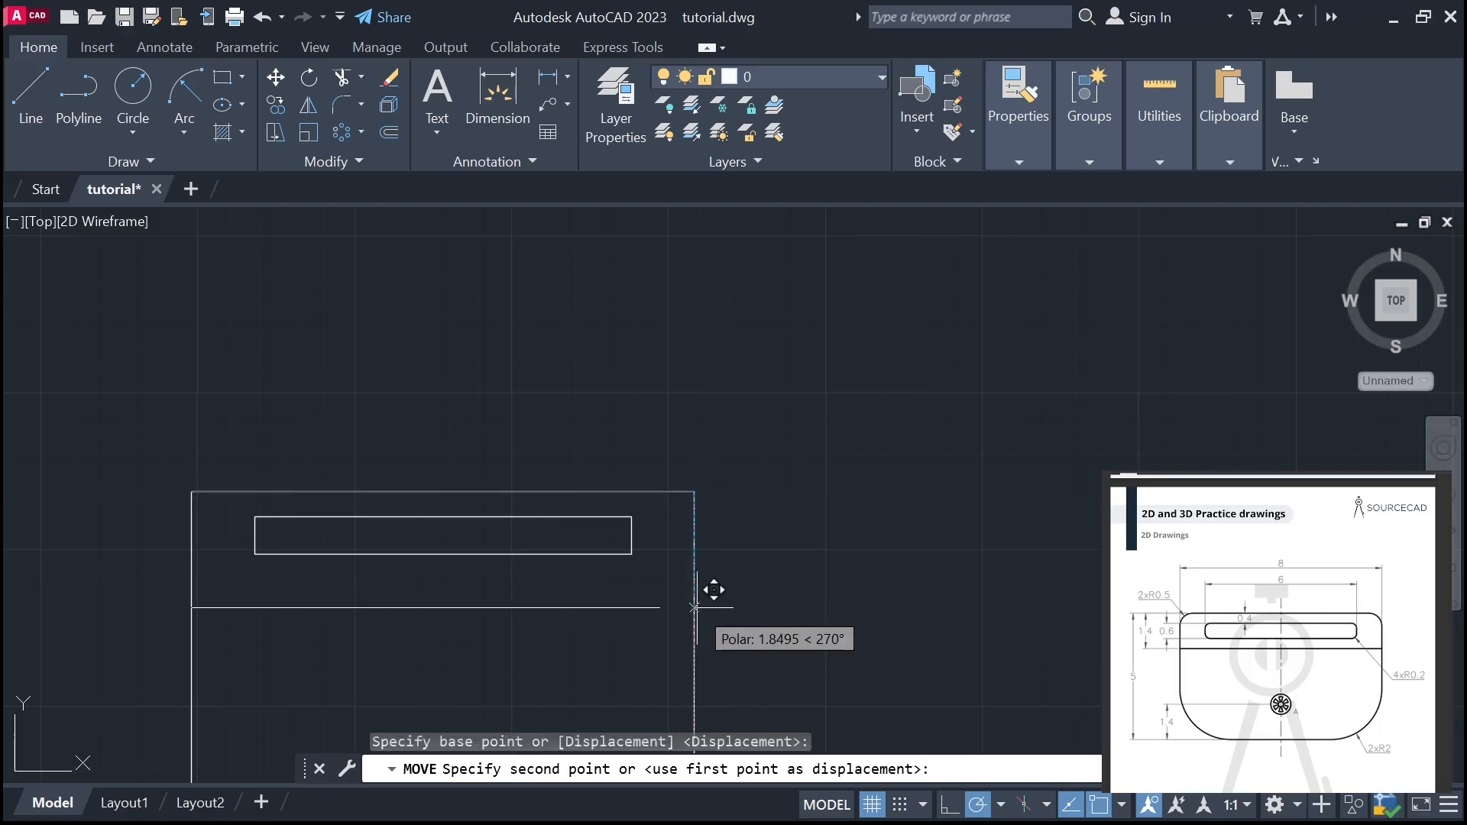
pyautogui.write('1')
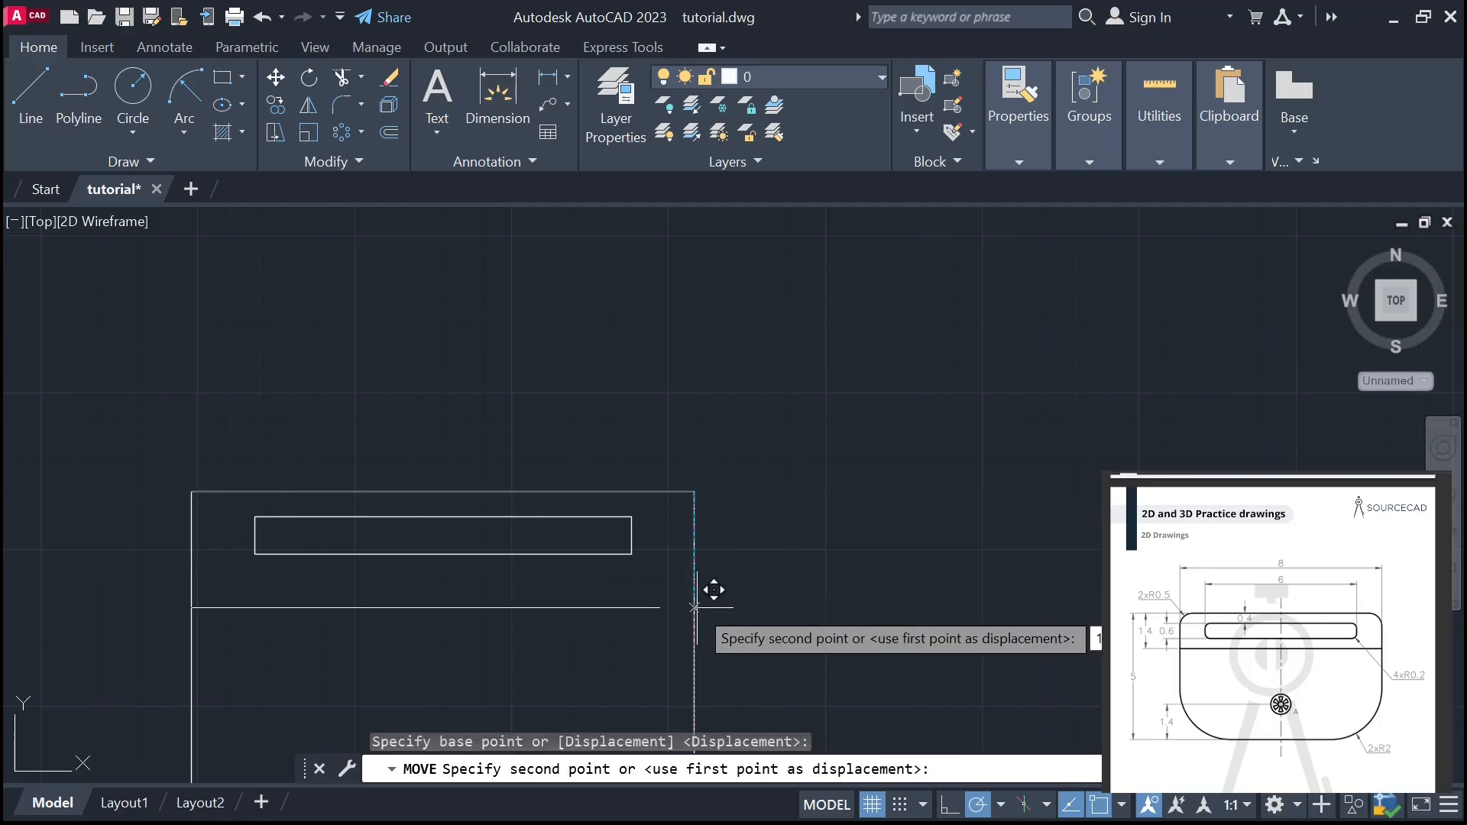
pyautogui.press('Return')
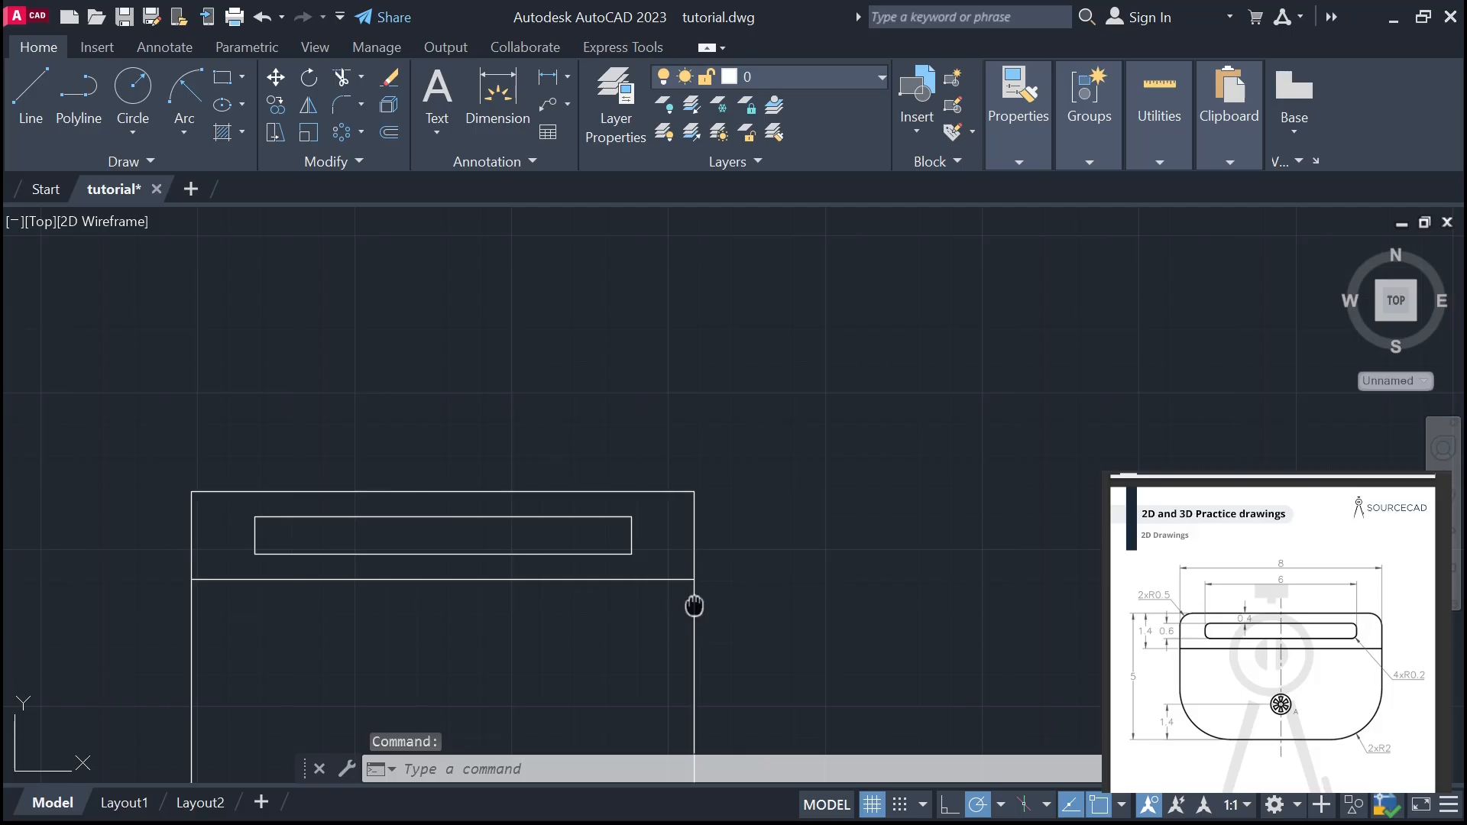
pyautogui.moveTo(697, 604); pyautogui.dragTo(866, 379, button='middle')
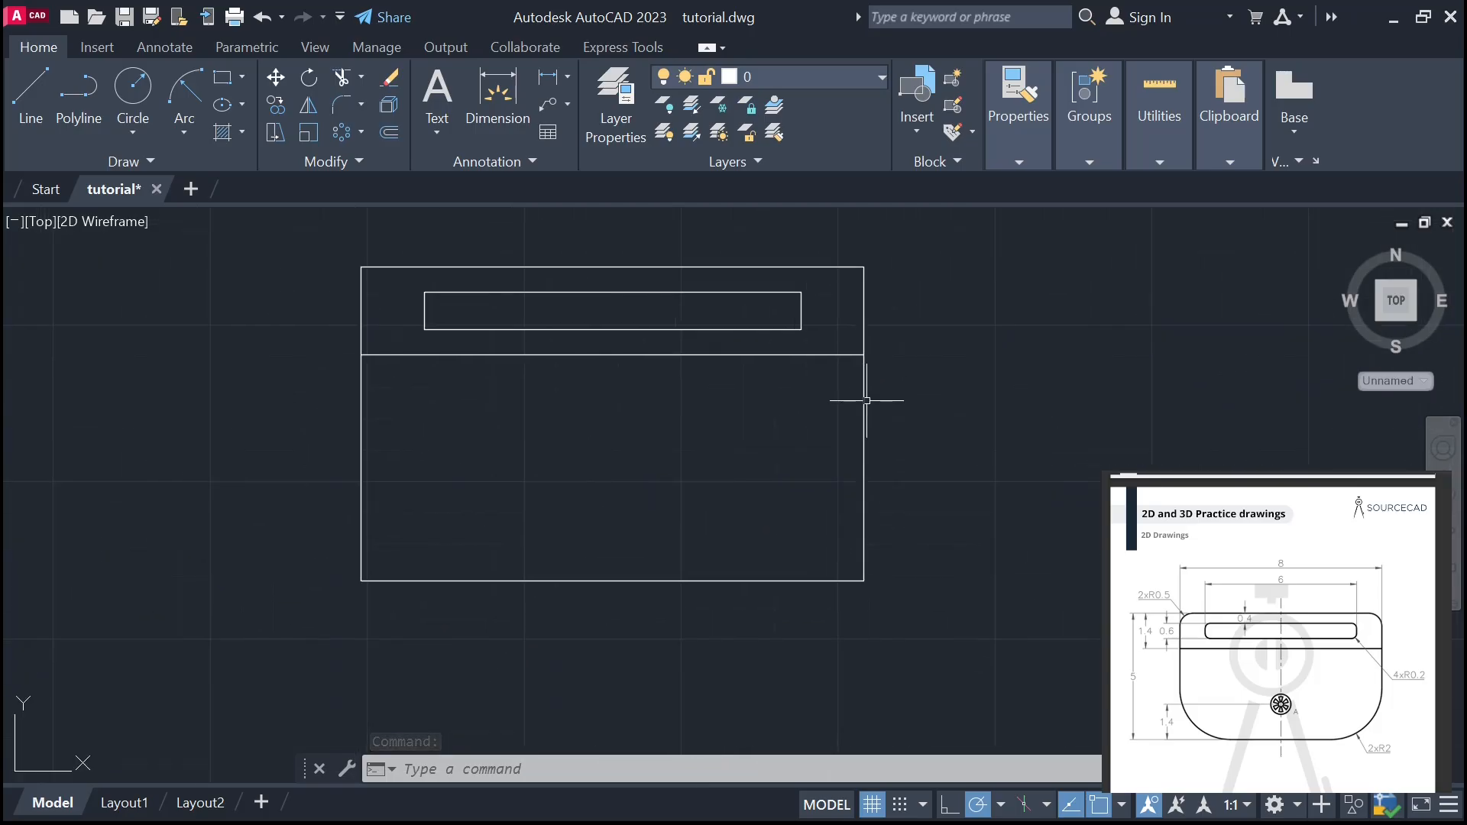
# - Fillet the two upper corners of the large rectangle with a radius of 0.5
pyautogui.click(342, 106)
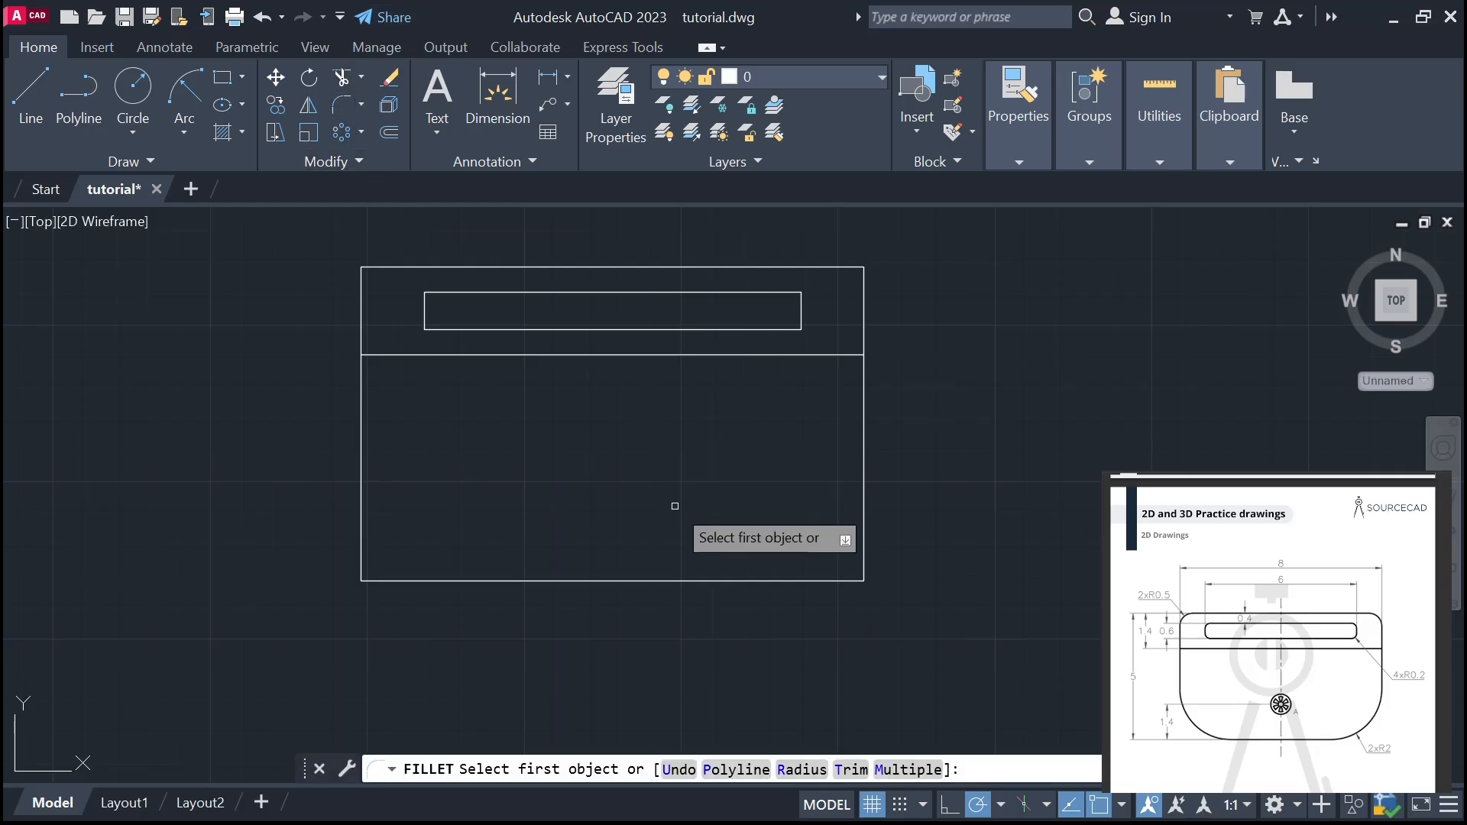
pyautogui.click(340, 105)
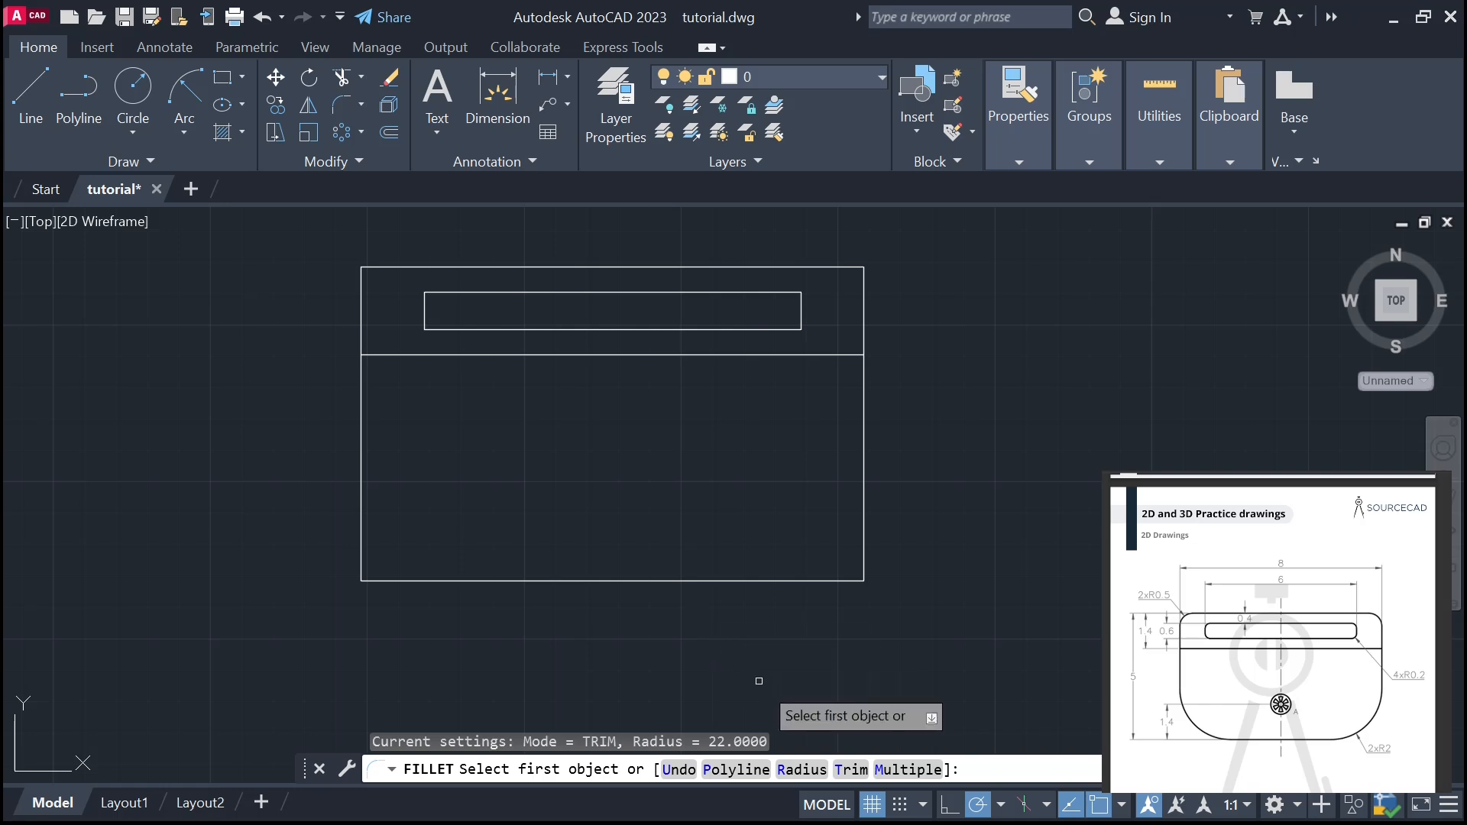
pyautogui.click(798, 769)
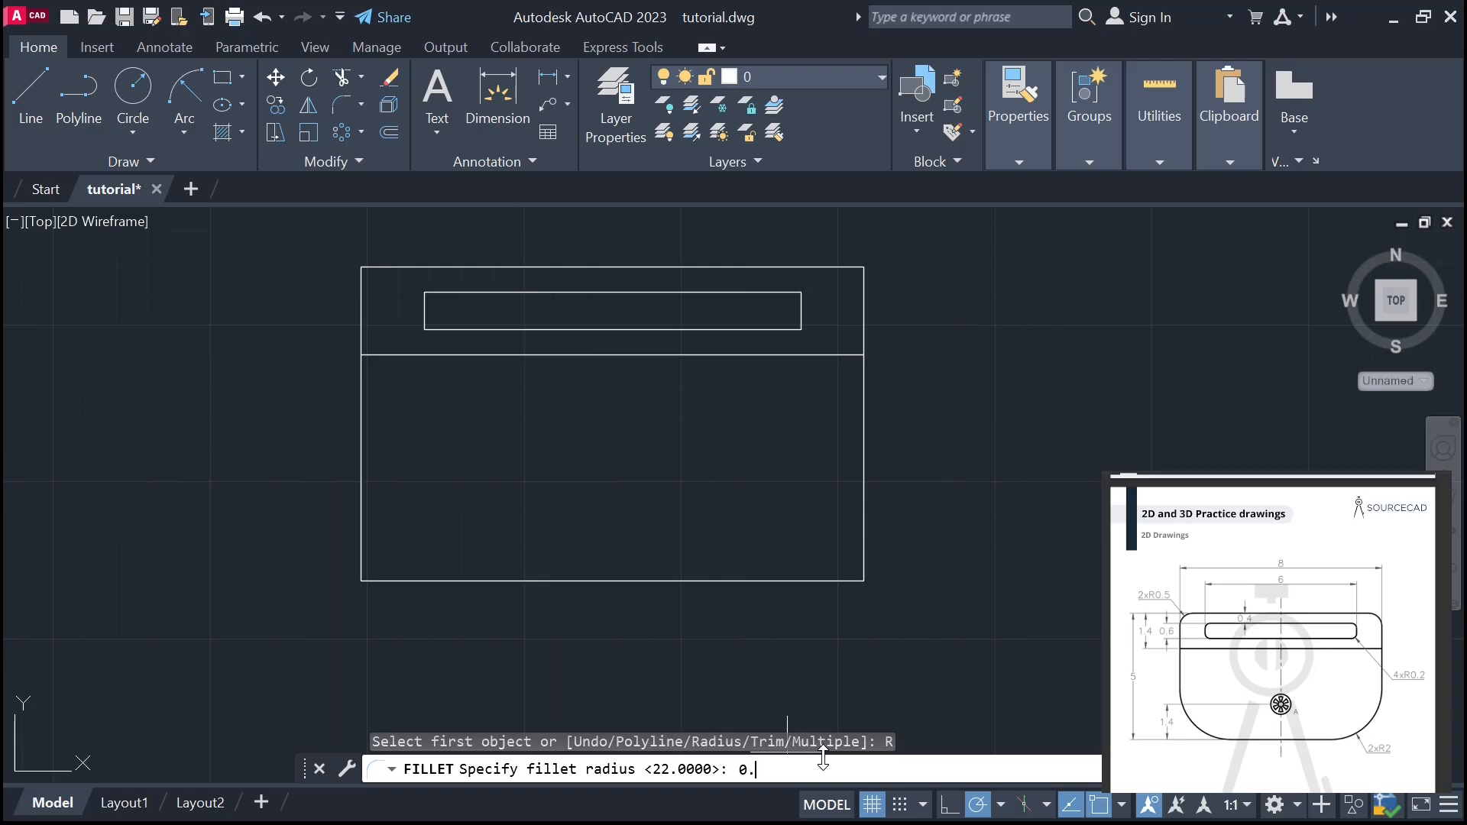
pyautogui.press('Return')
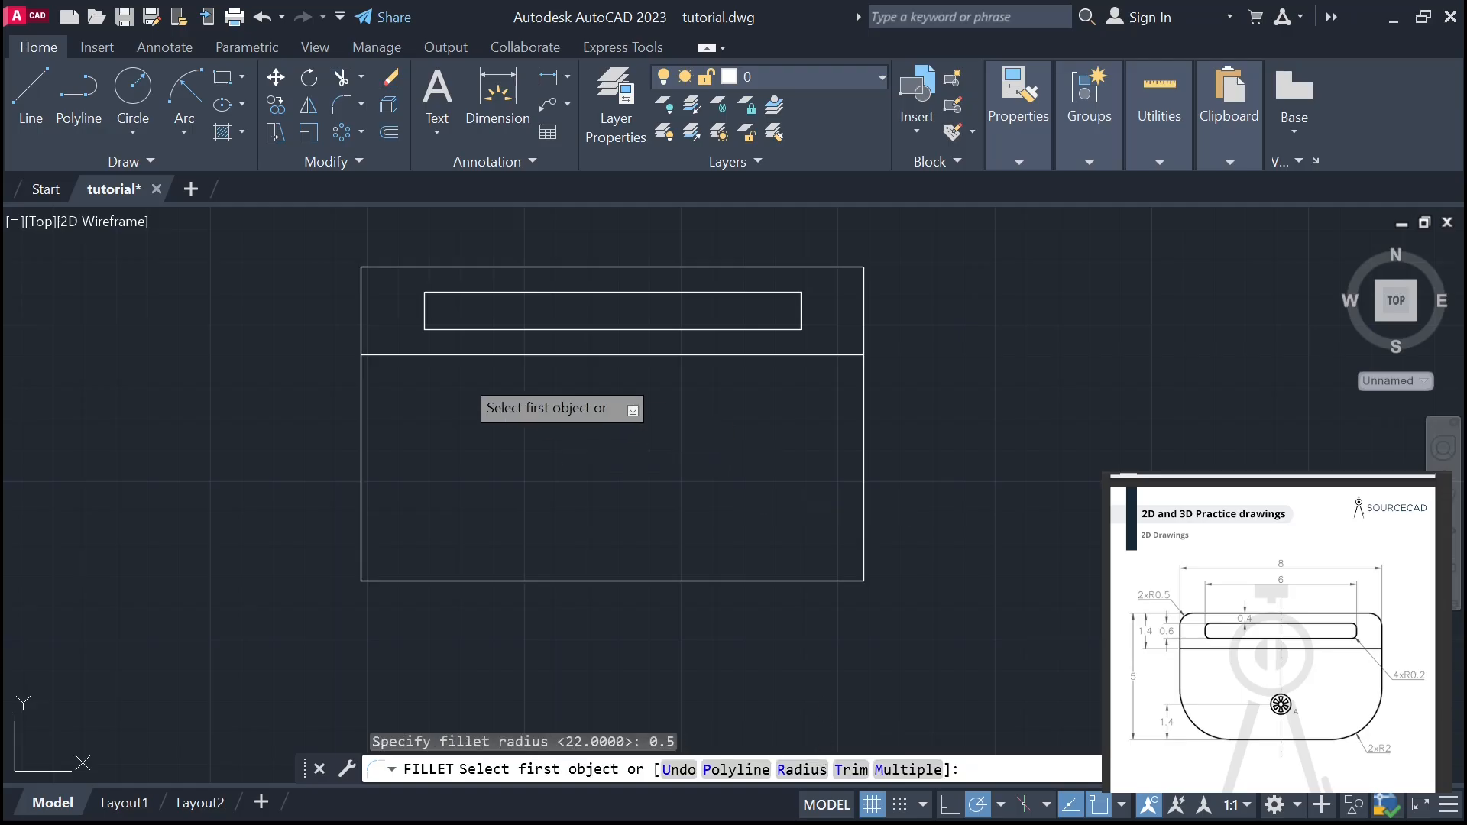
pyautogui.click(369, 267)
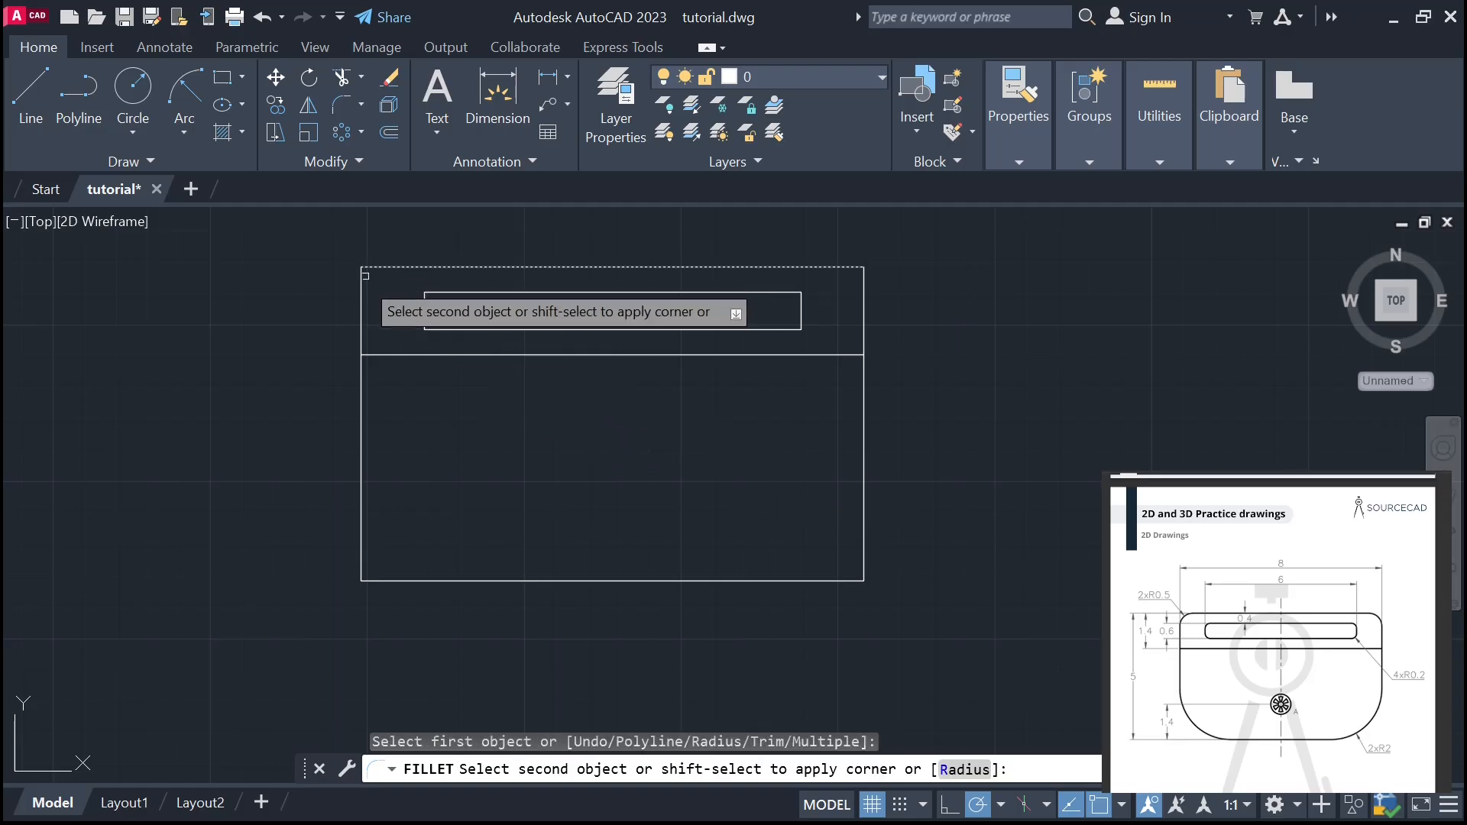
pyautogui.click(363, 278)
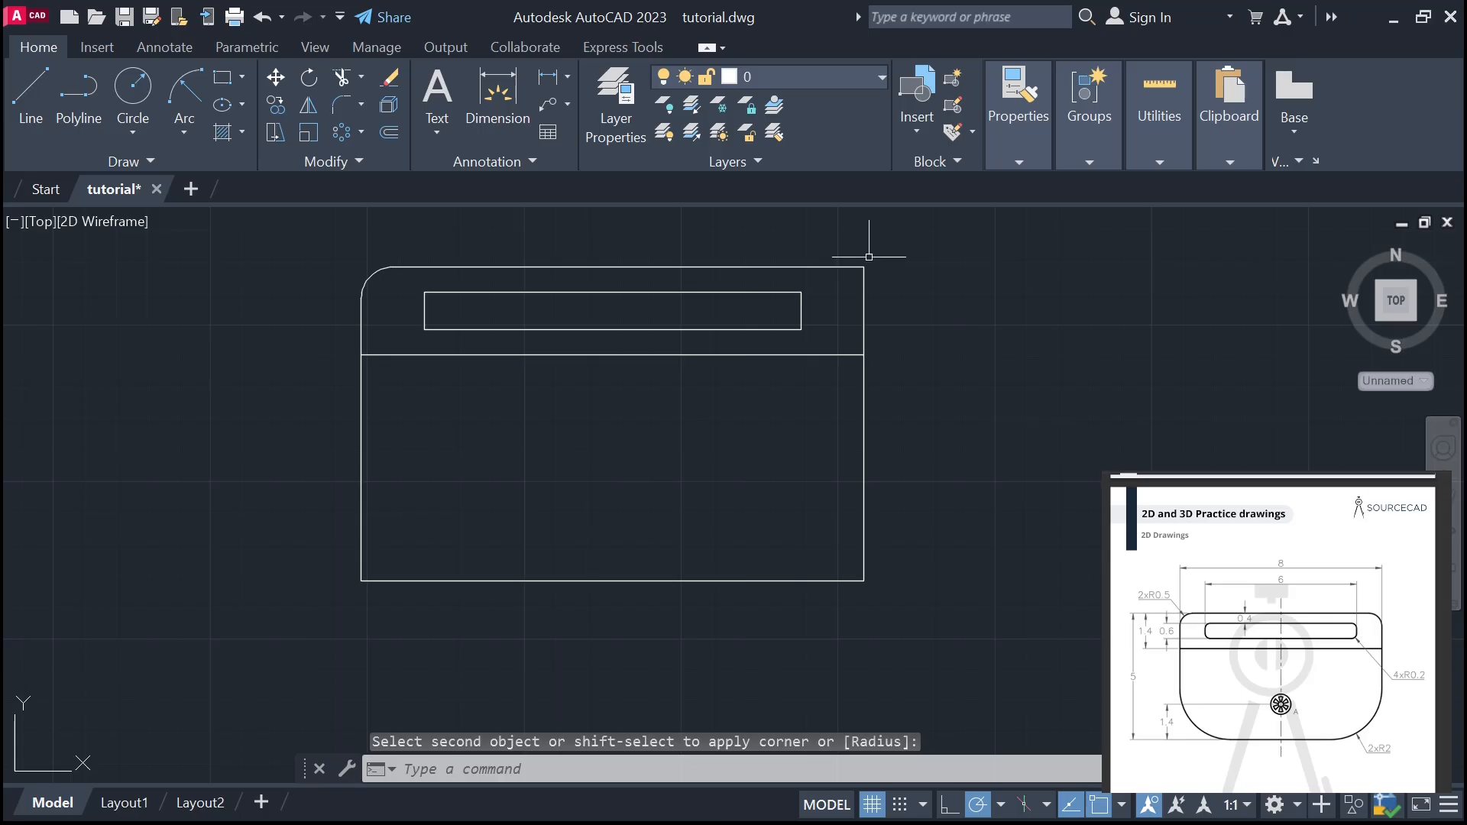
pyautogui.press('Return')
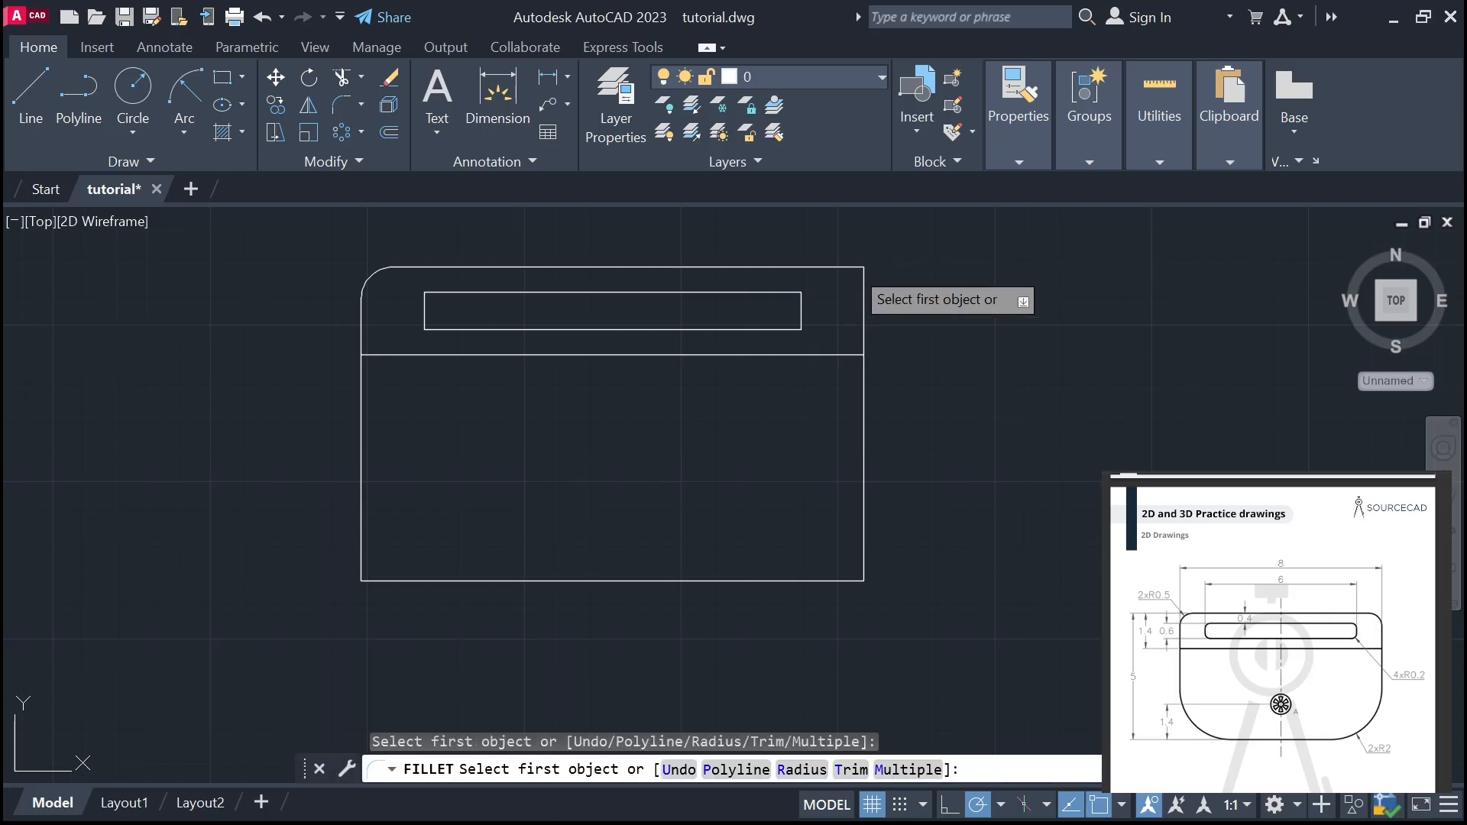
pyautogui.click(841, 267)
pyautogui.click(864, 289)
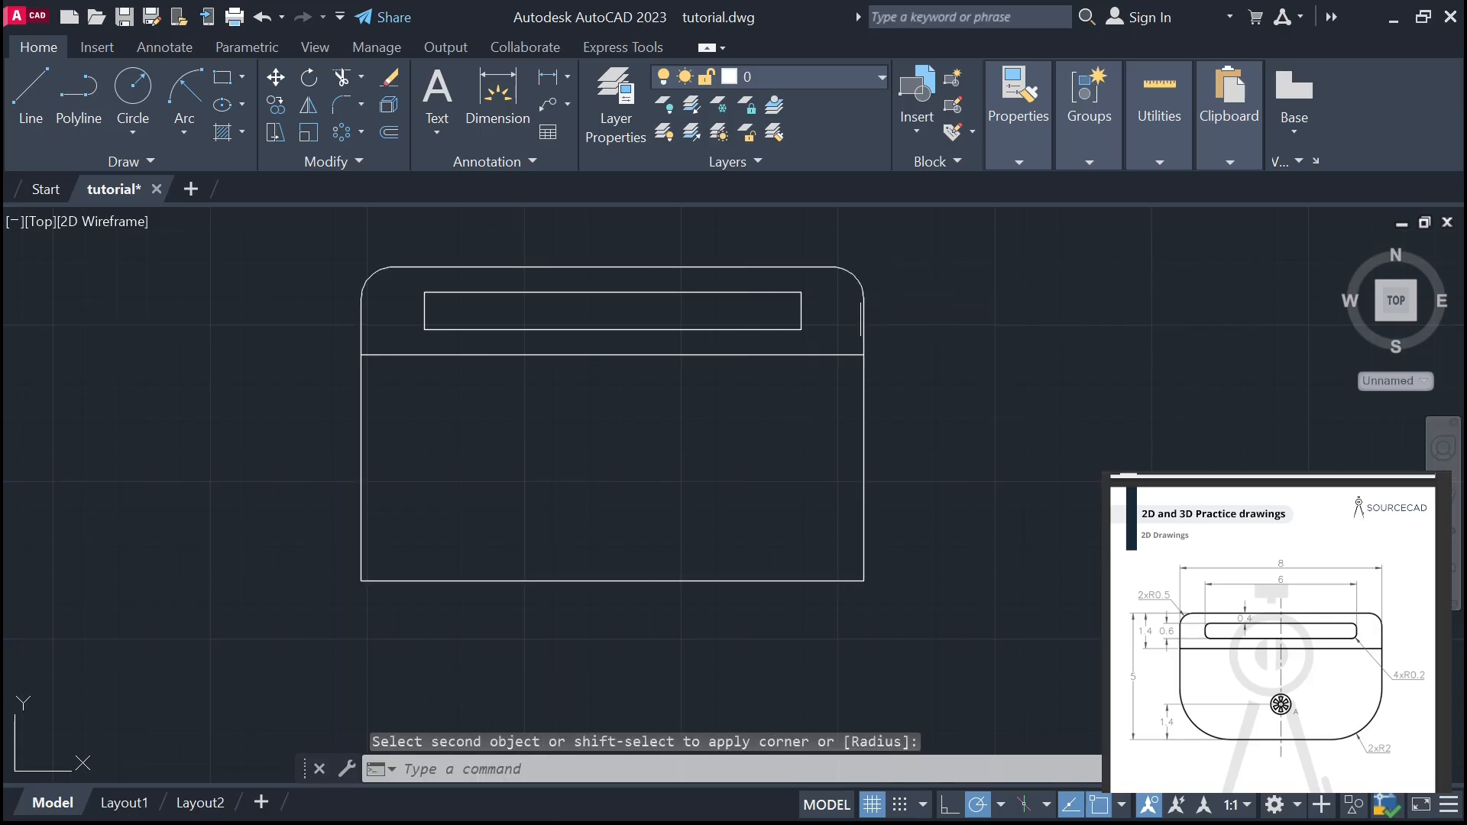
# - Fillet the two lower corners of the large rectangle with a radius of 2
pyautogui.click(337, 101)
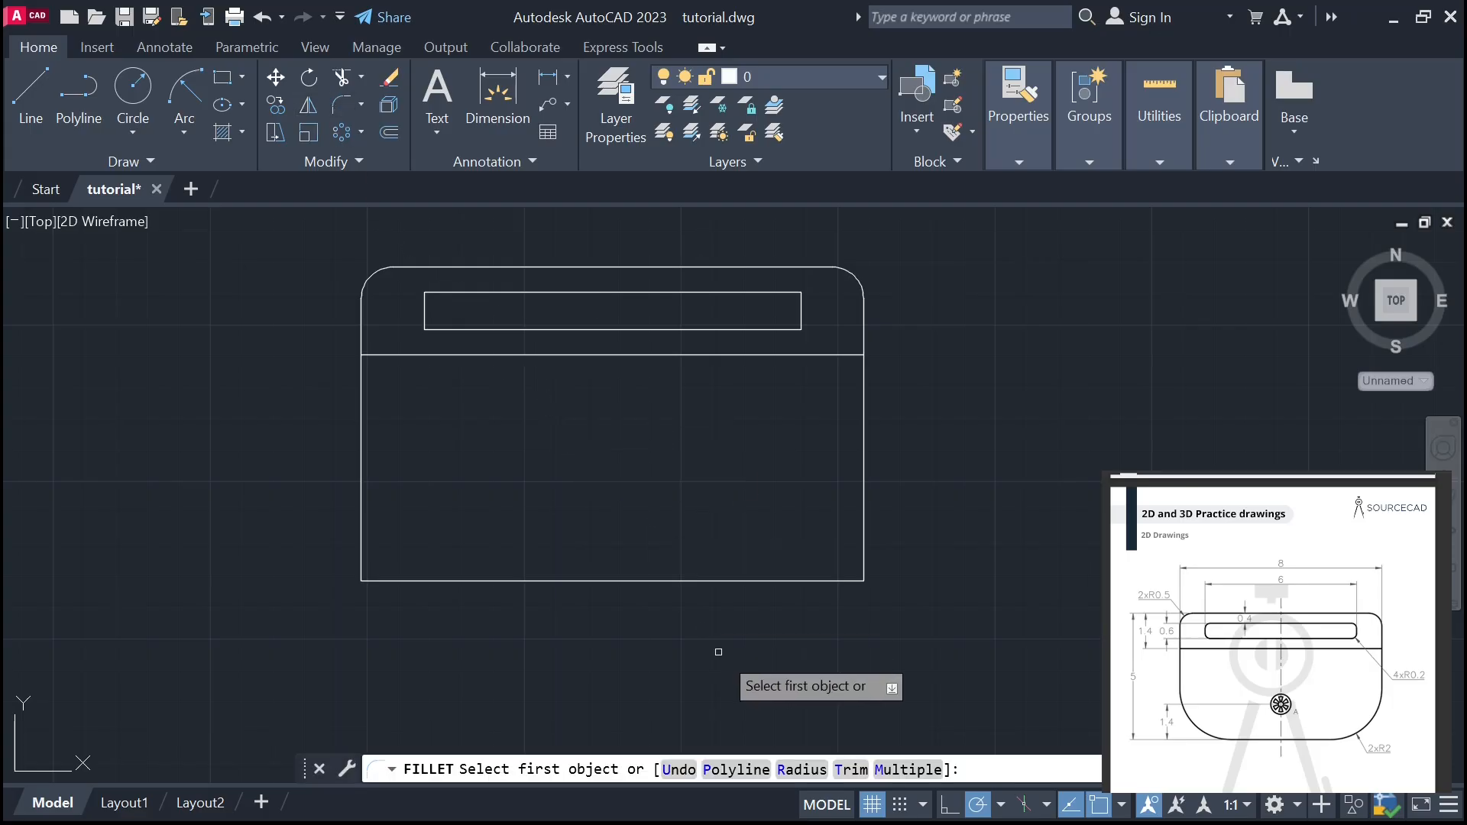
pyautogui.click(795, 770)
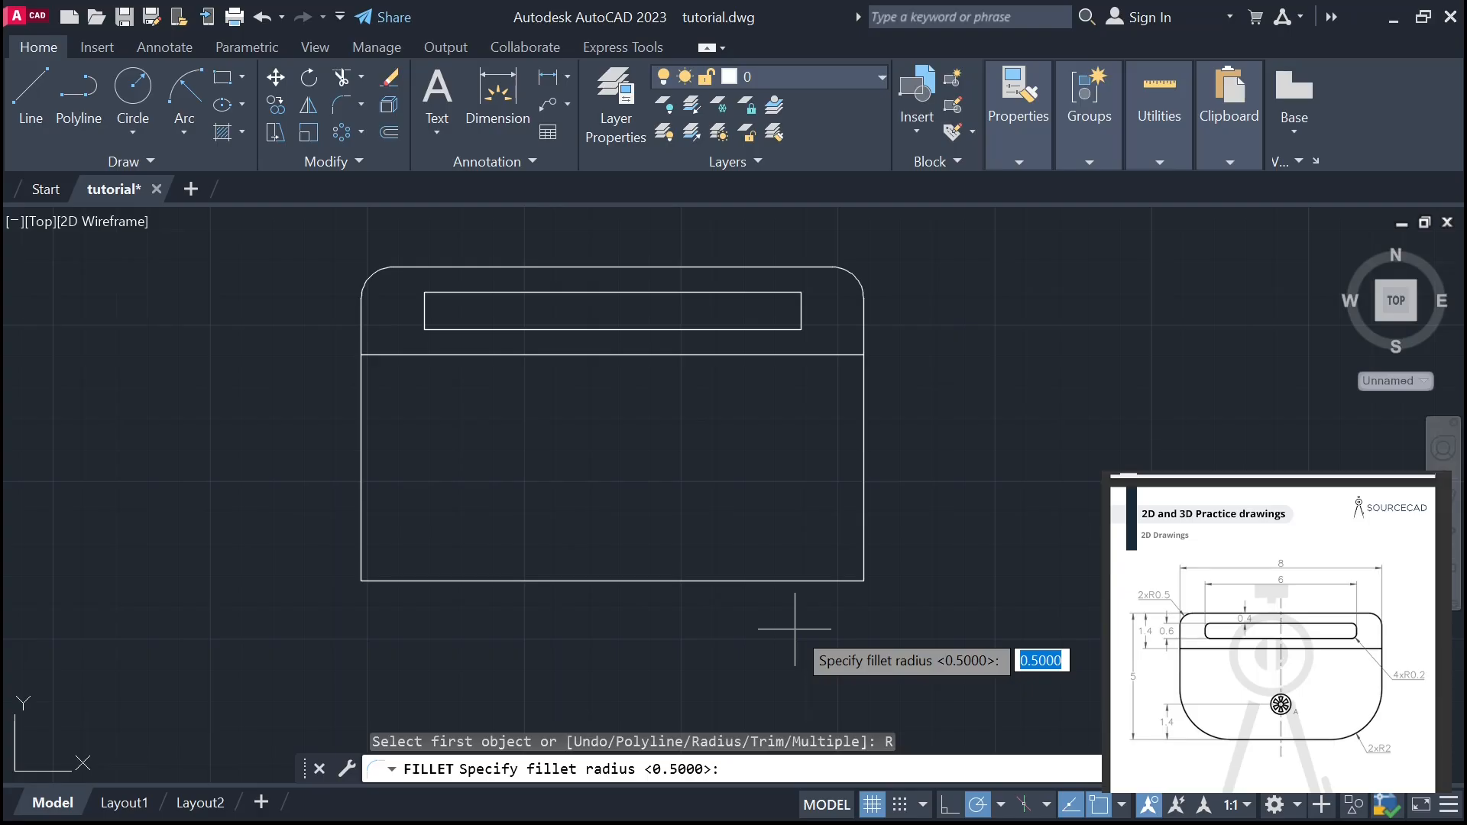
pyautogui.write('2')
pyautogui.press('Return')
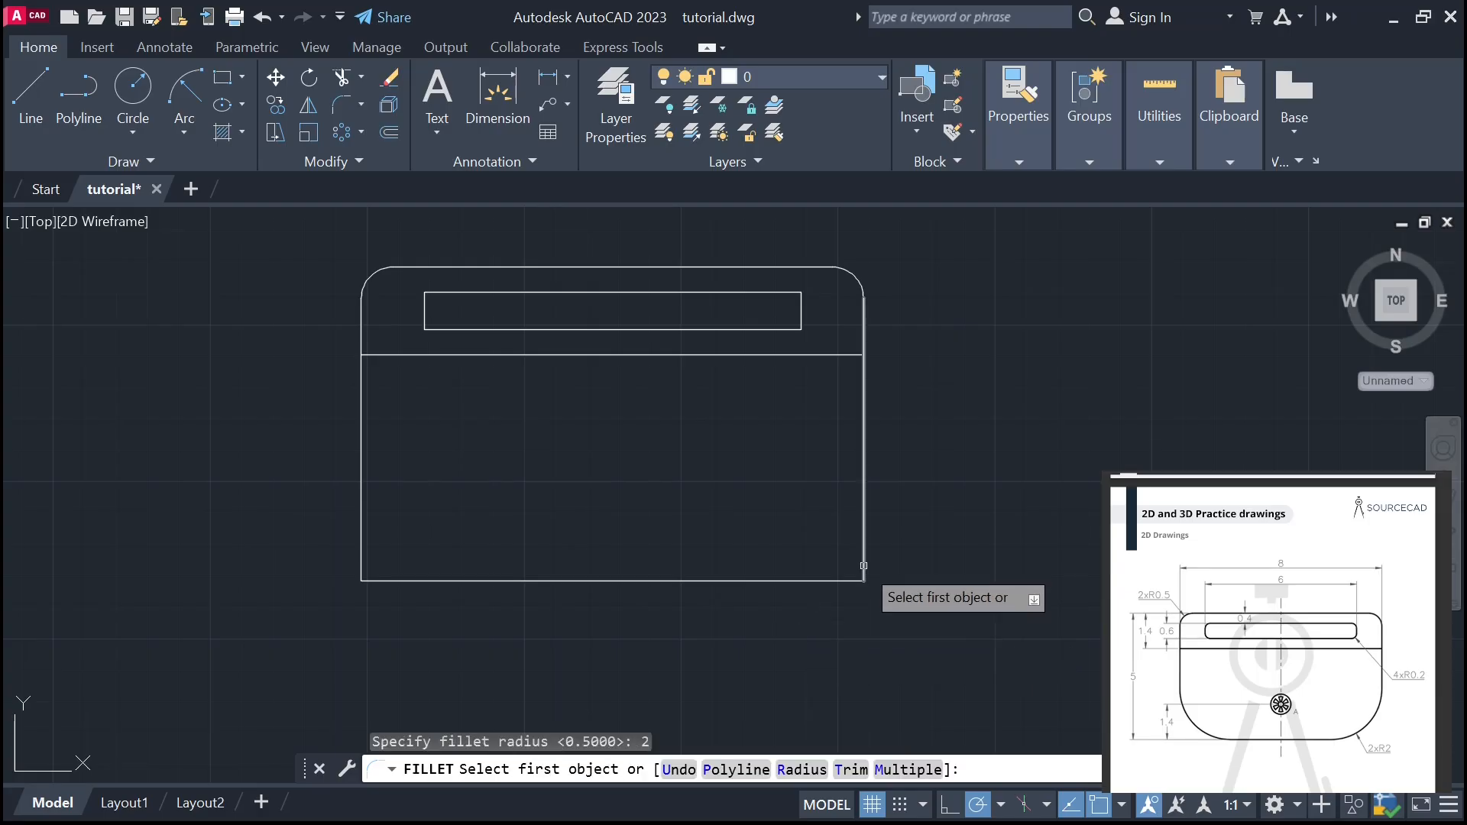
pyautogui.click(859, 566)
pyautogui.click(838, 582)
pyautogui.press('Return')
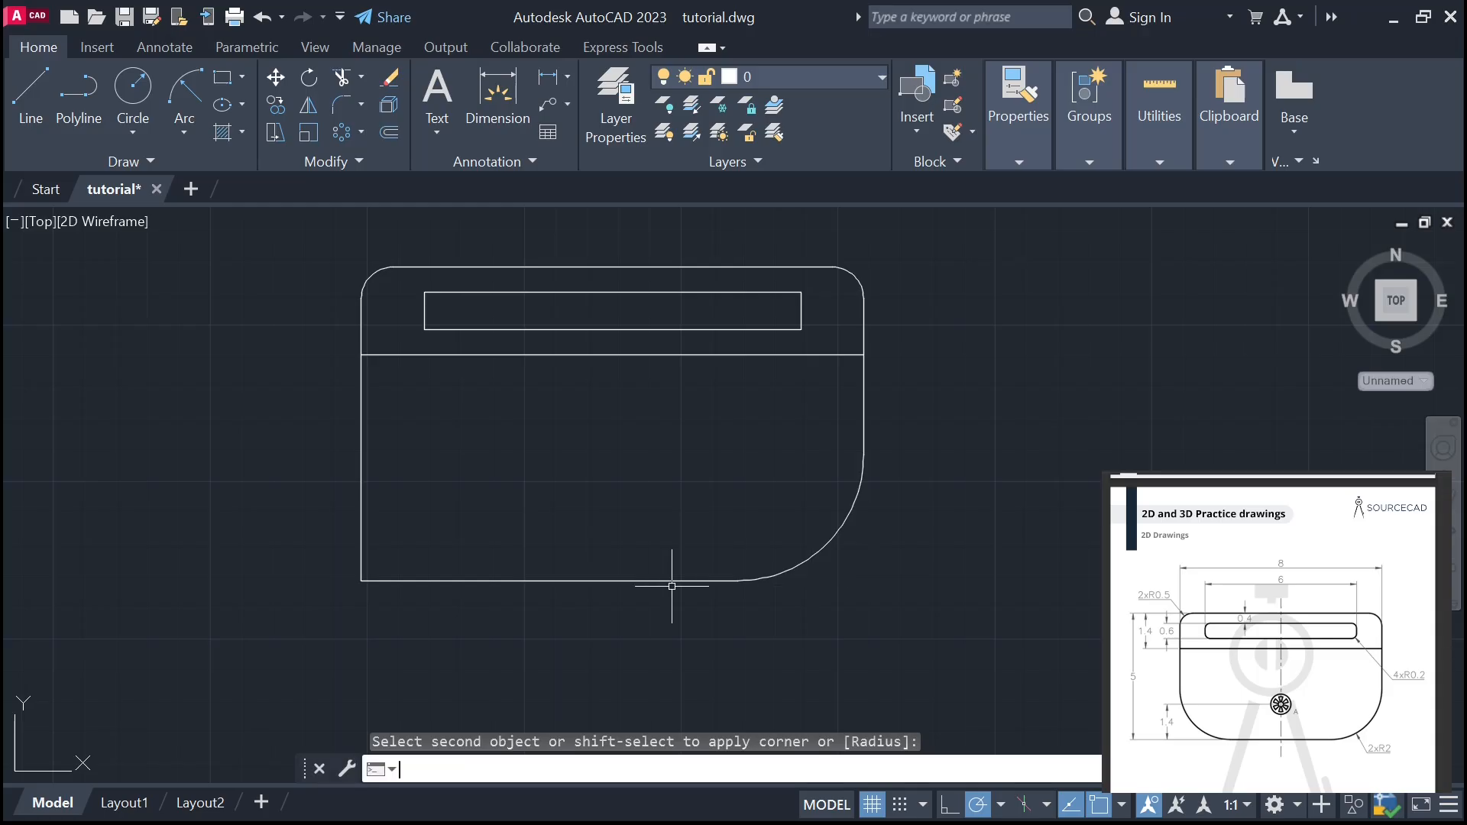
pyautogui.click(360, 547)
pyautogui.click(392, 581)
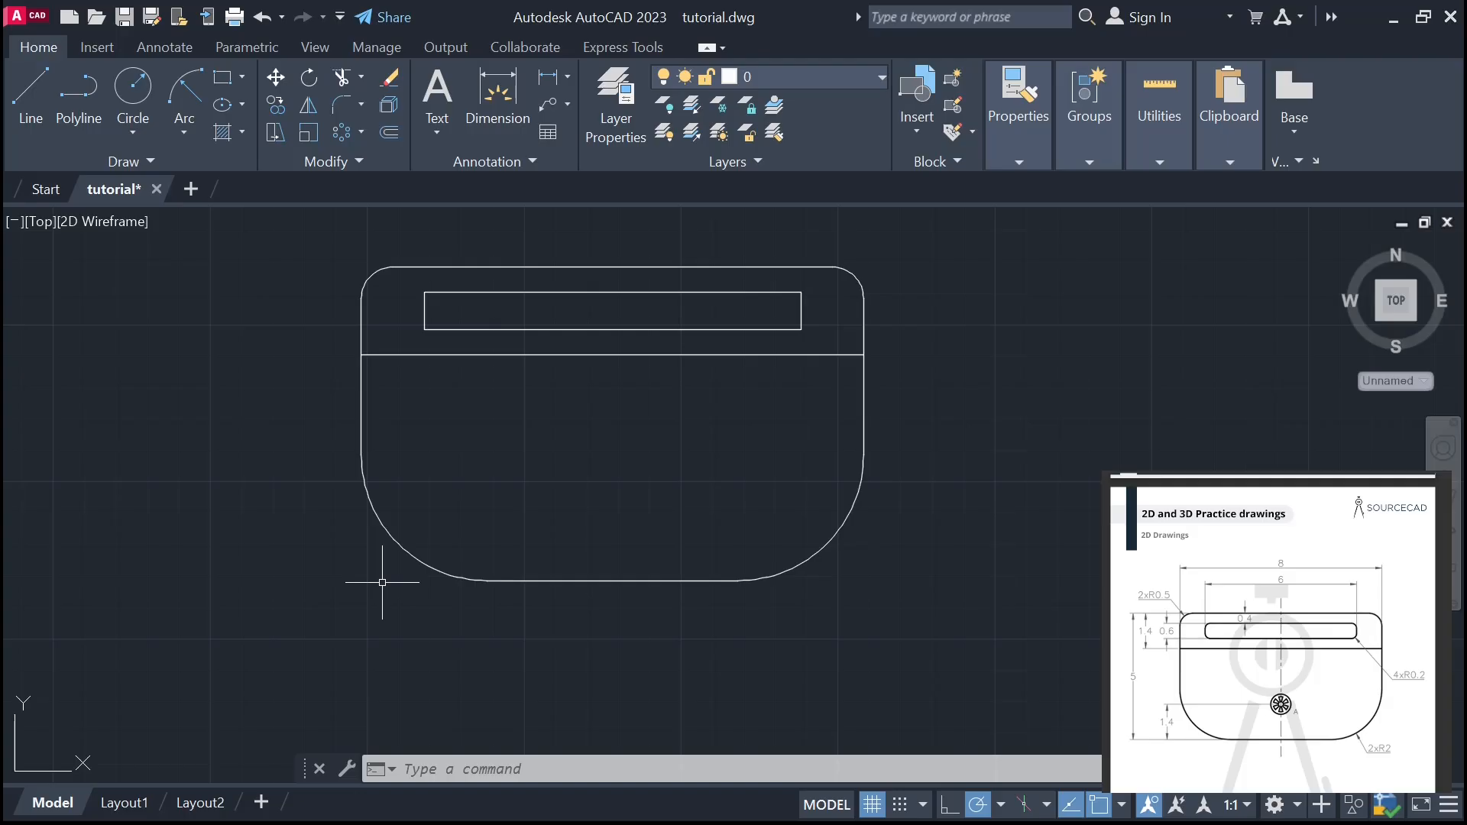
# - Fillet the upper-right and lower-right corners of the small slot rectangle with a radius of 0.2
pyautogui.click(341, 104)
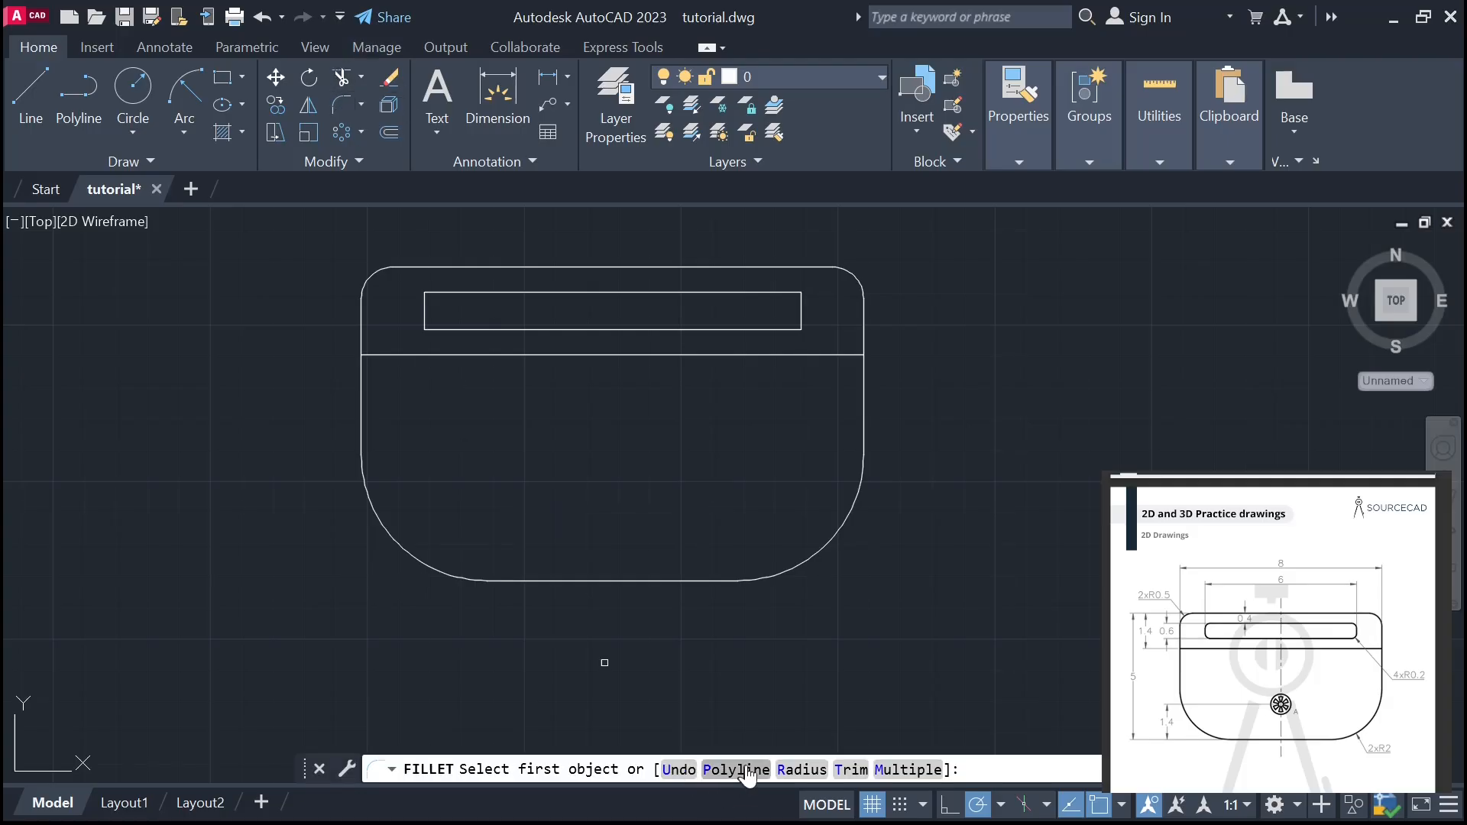
pyautogui.click(797, 769)
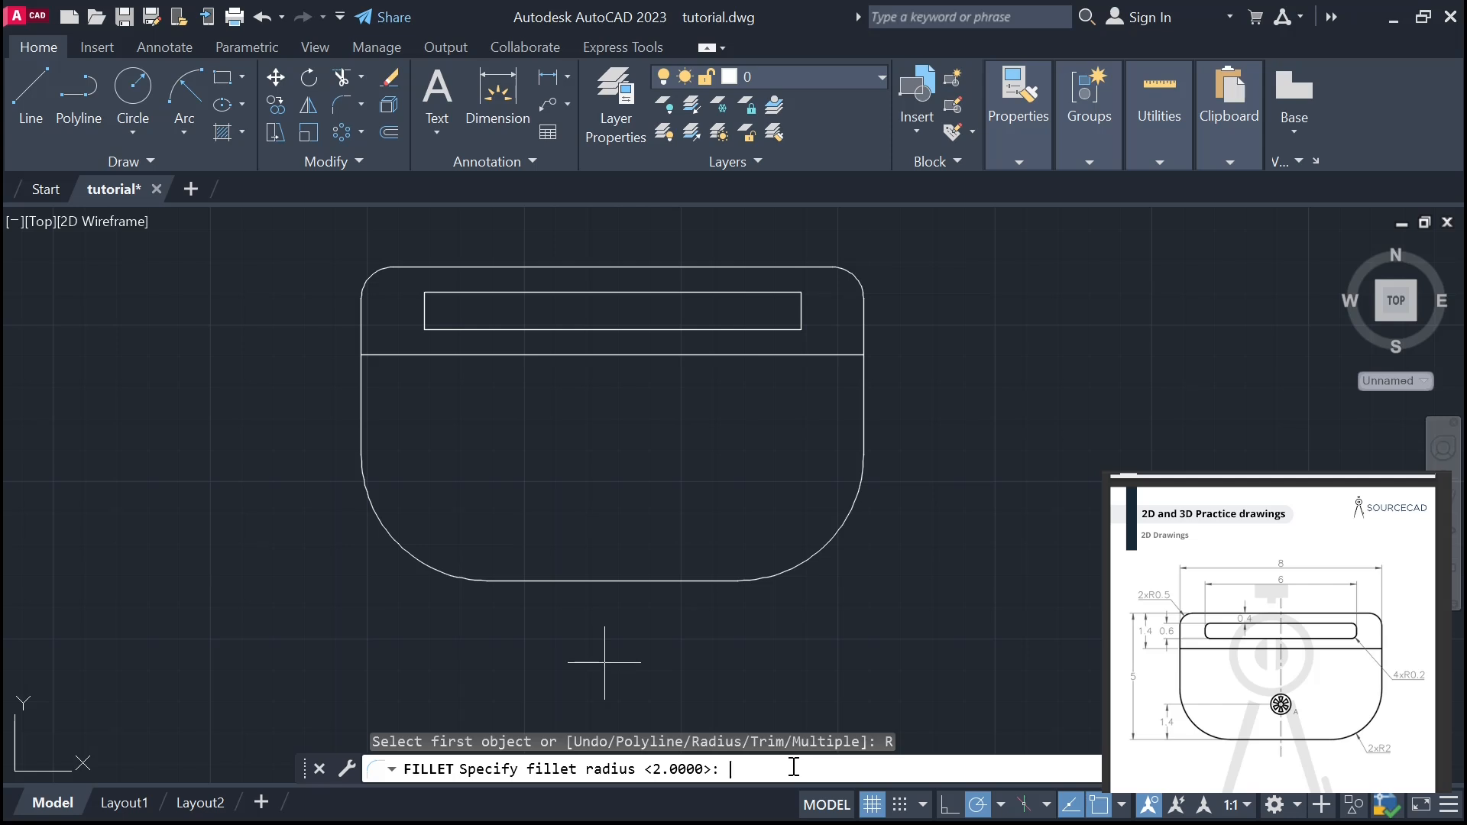
pyautogui.write('2')
pyautogui.press('Return')
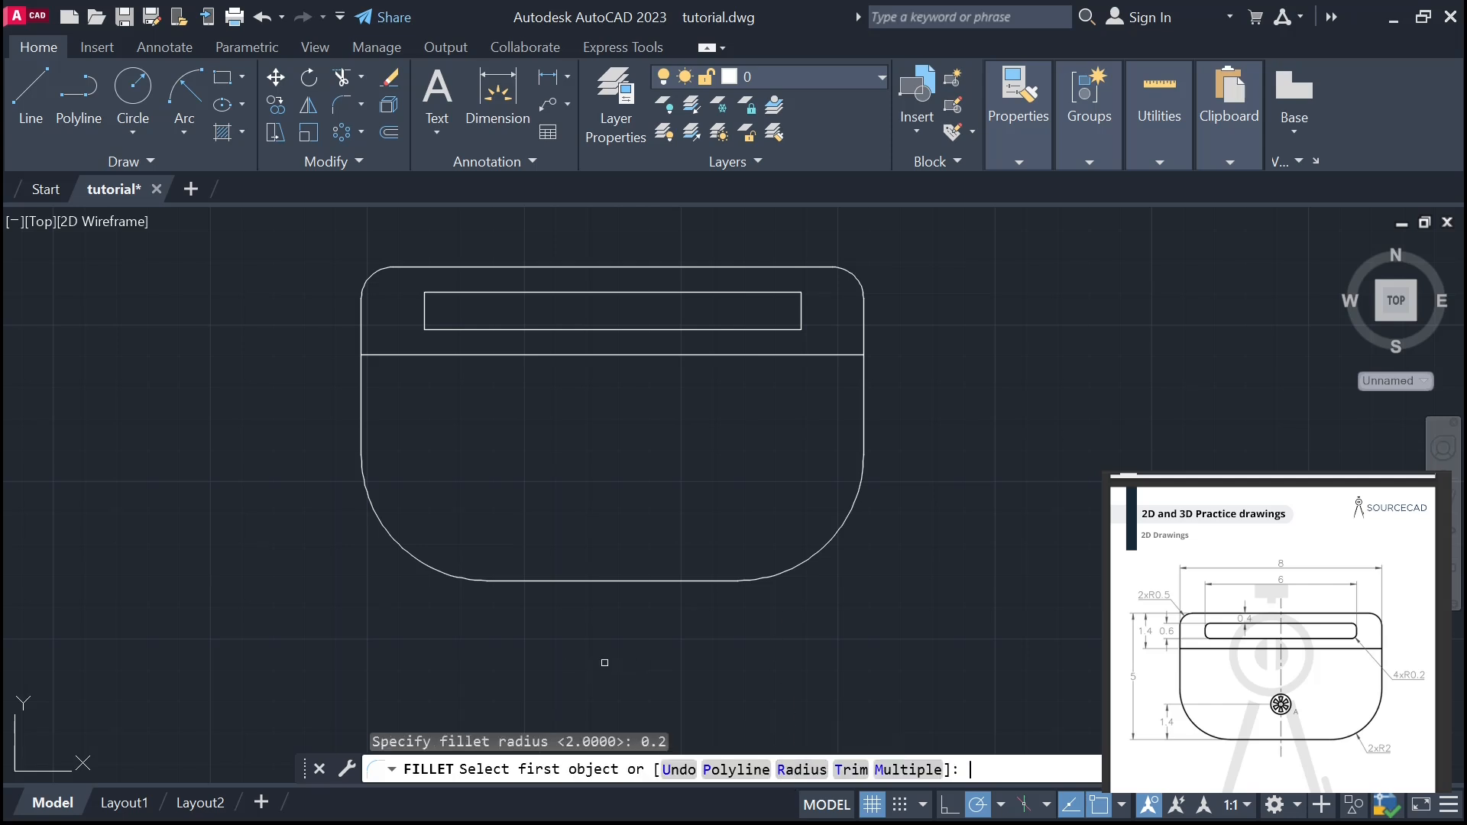
pyautogui.click(799, 292)
pyautogui.click(801, 307)
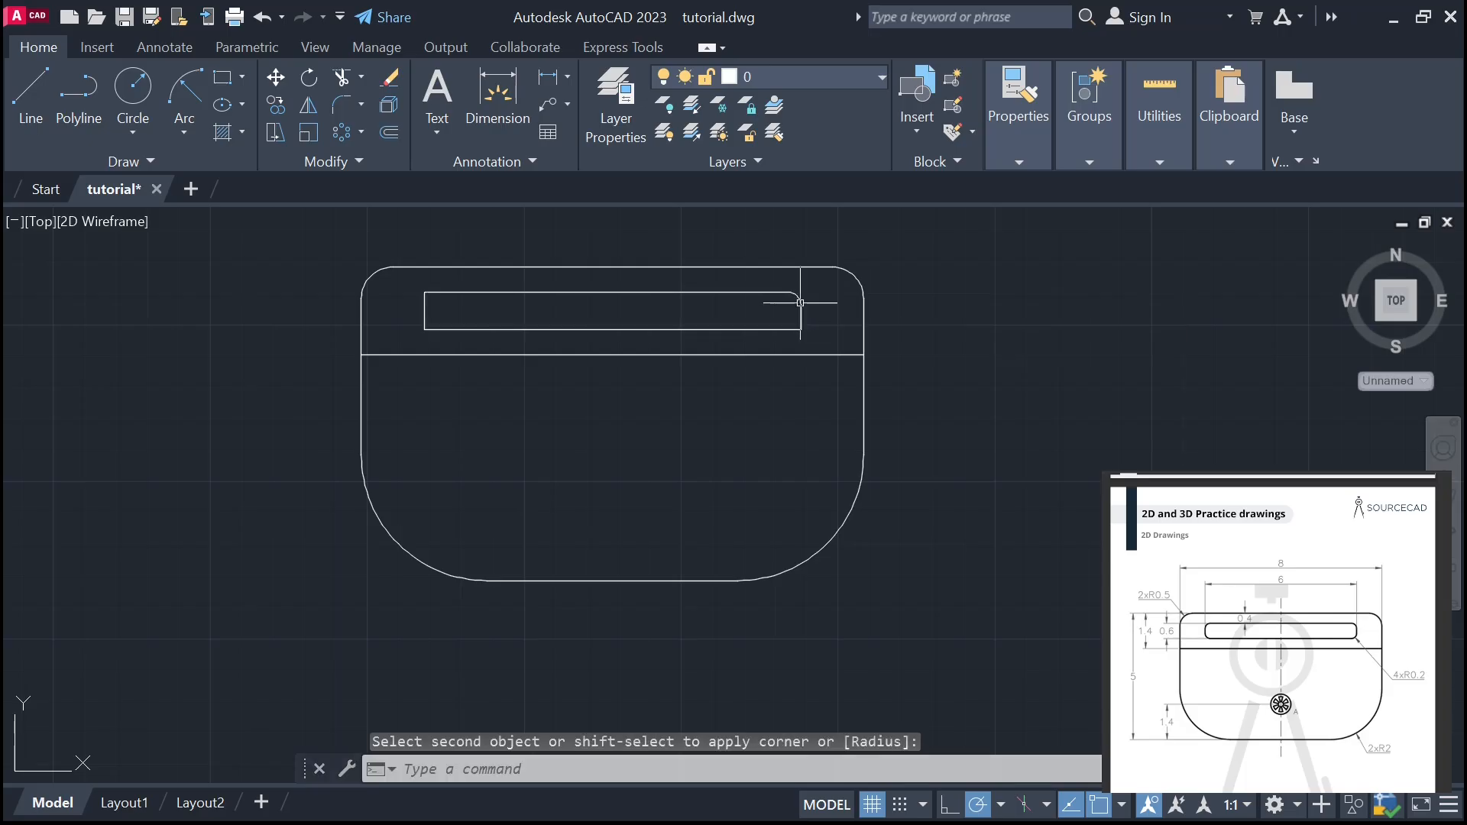
pyautogui.press('Return')
pyautogui.click(801, 320)
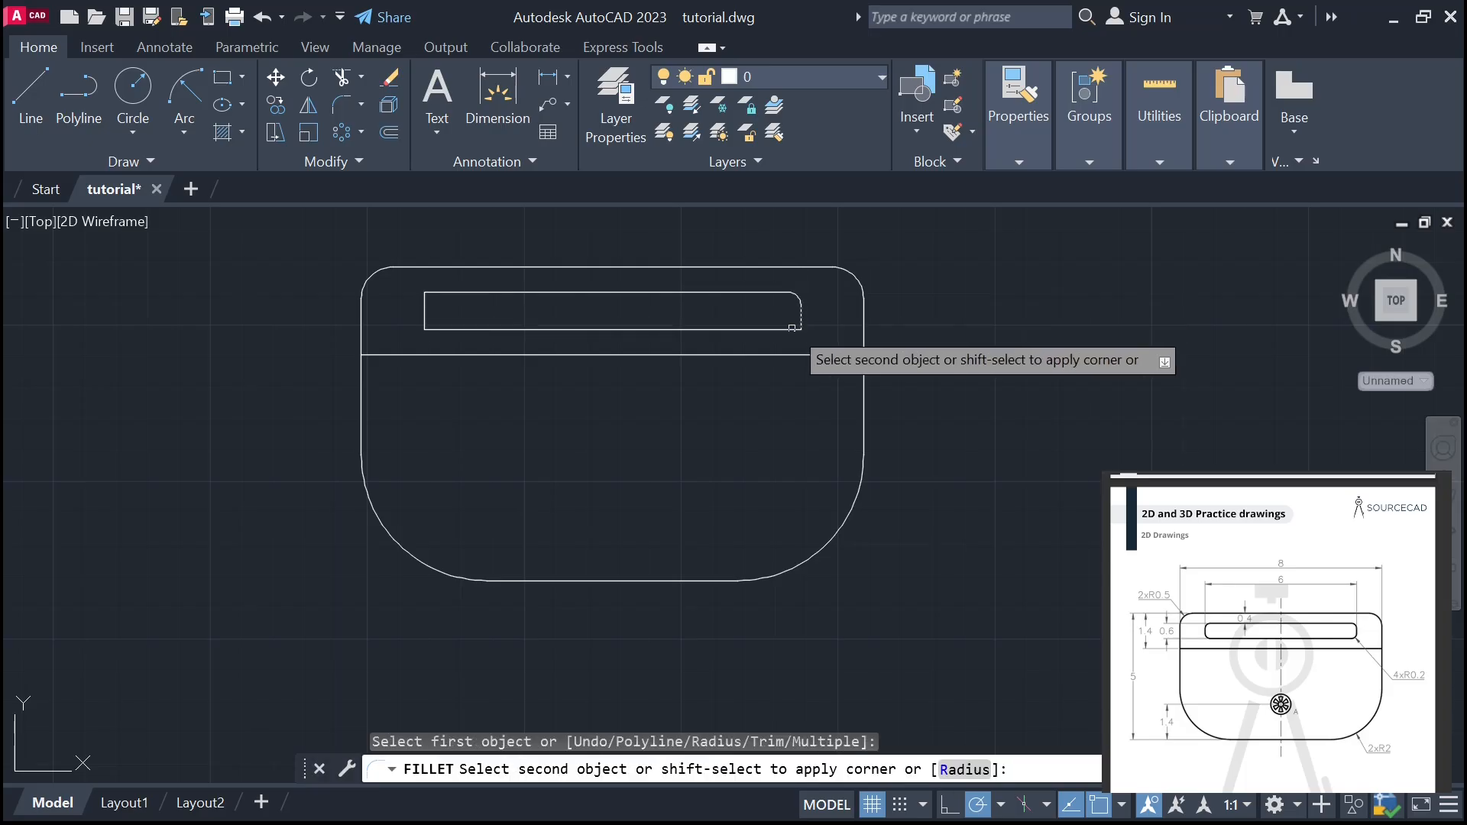
pyautogui.click(793, 329)
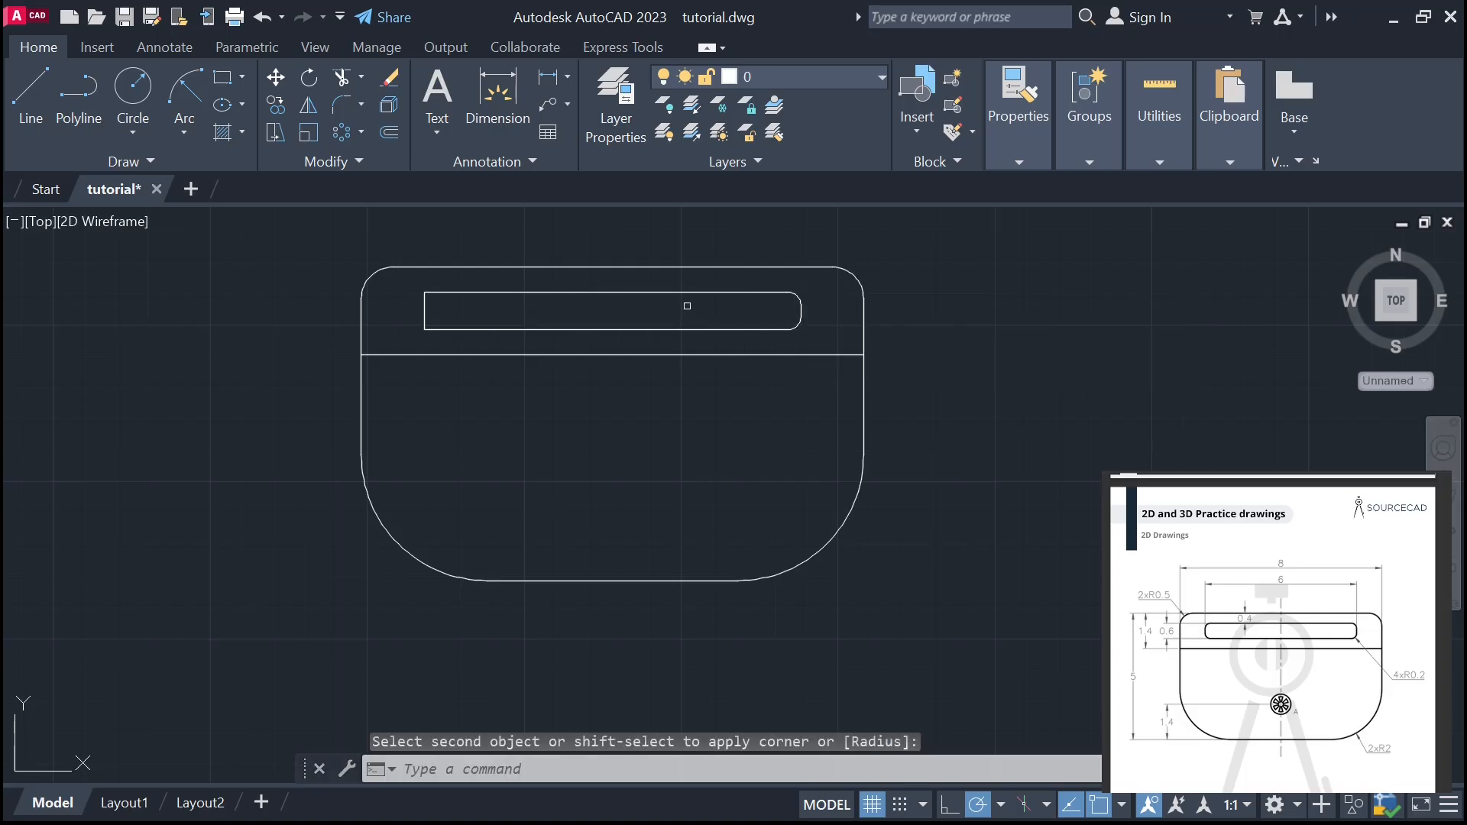
# - Fillet the upper-left and lower-left corners of the small slot rectangle with the same 0.2 radius
pyautogui.press('Return')
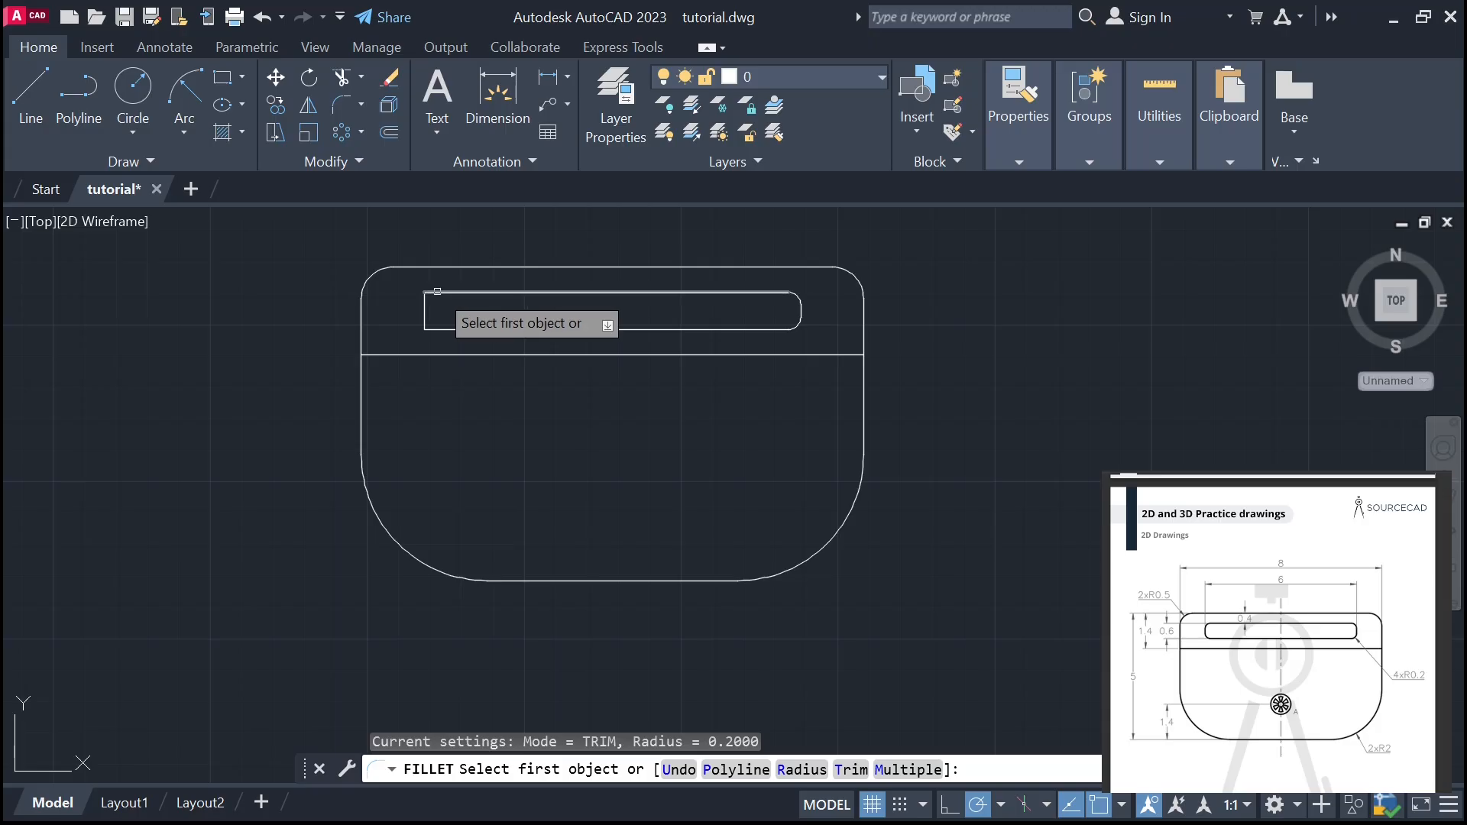
pyautogui.click(437, 294)
pyautogui.click(425, 302)
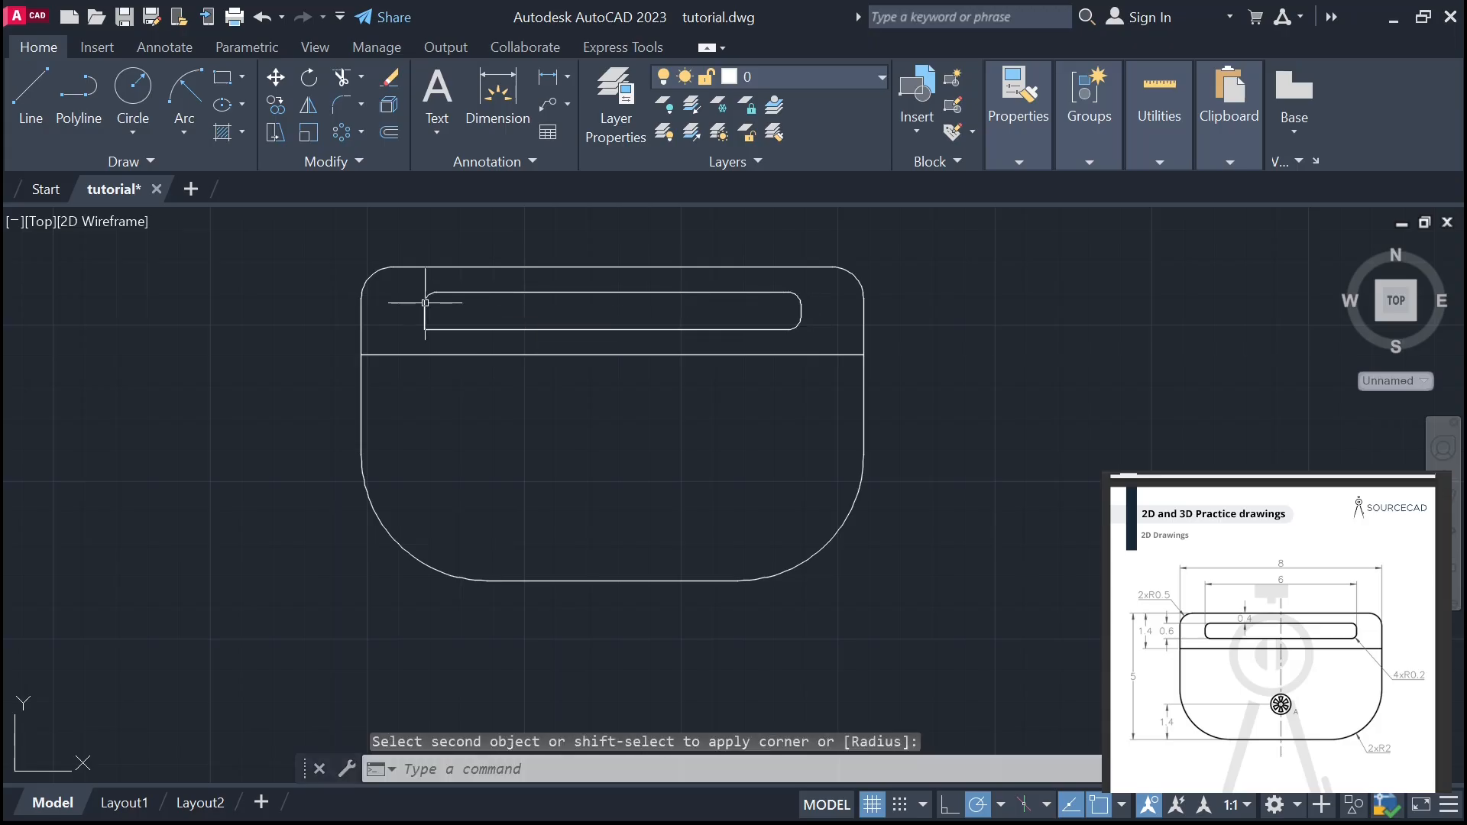
pyautogui.press('Return')
pyautogui.click(425, 324)
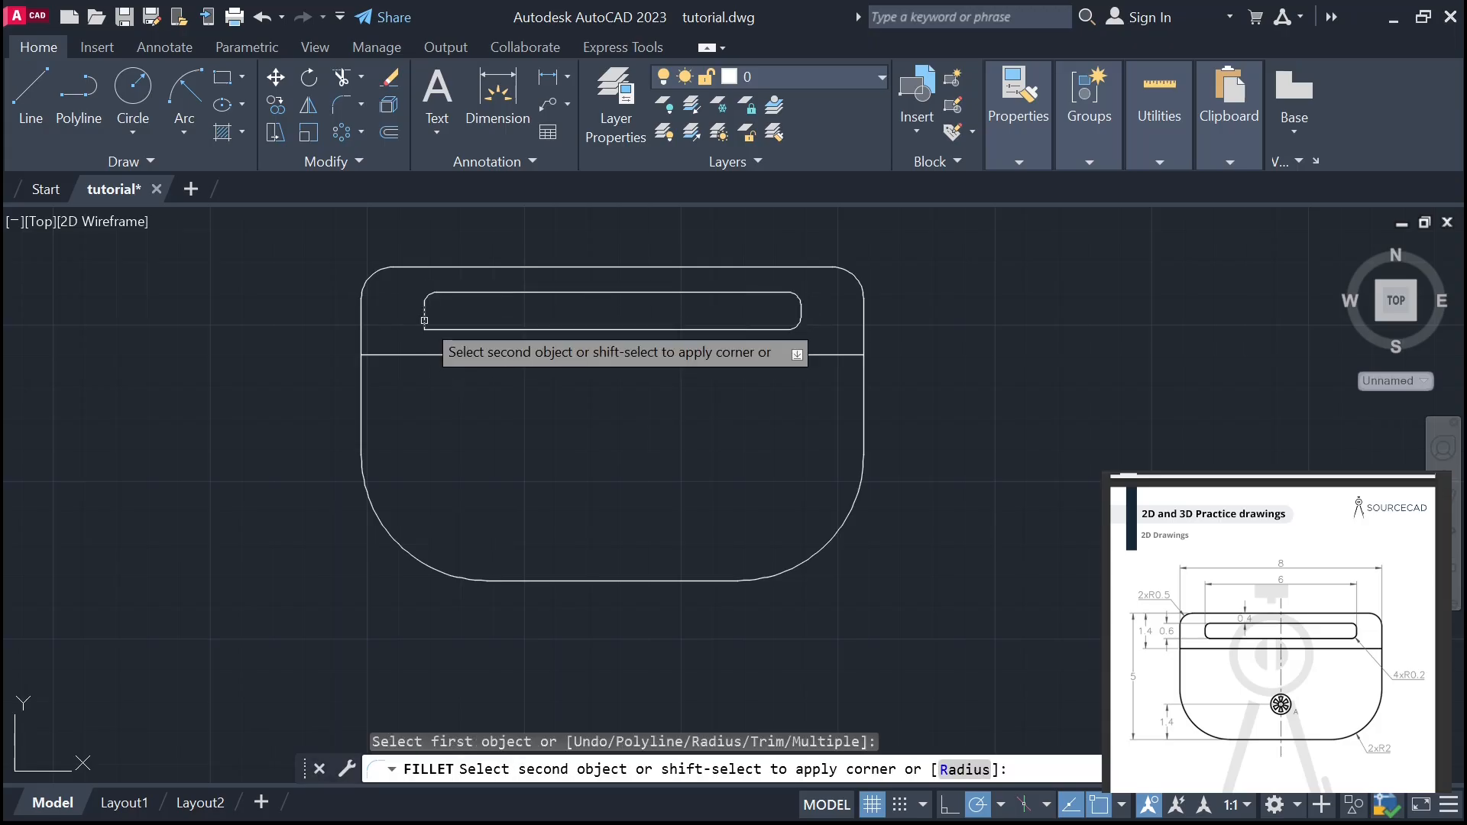
pyautogui.click(442, 330)
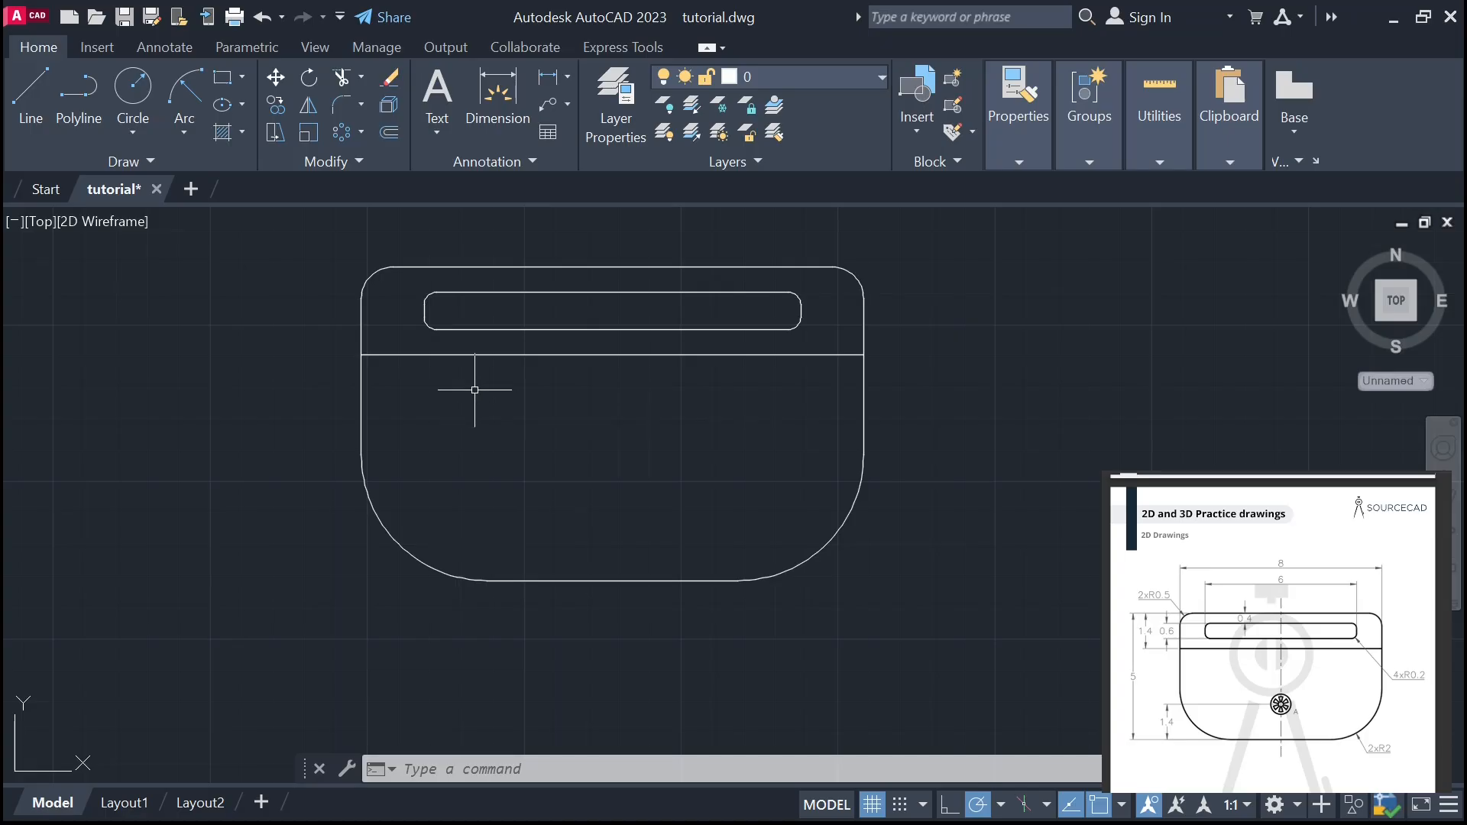
pyautogui.press('Return')
# - Switch to the practice drawing PDF in Edge, bring Detail A of 2D Drawing-19 into view, and return to AutoCAD
pyautogui.moveTo(1020, 816)
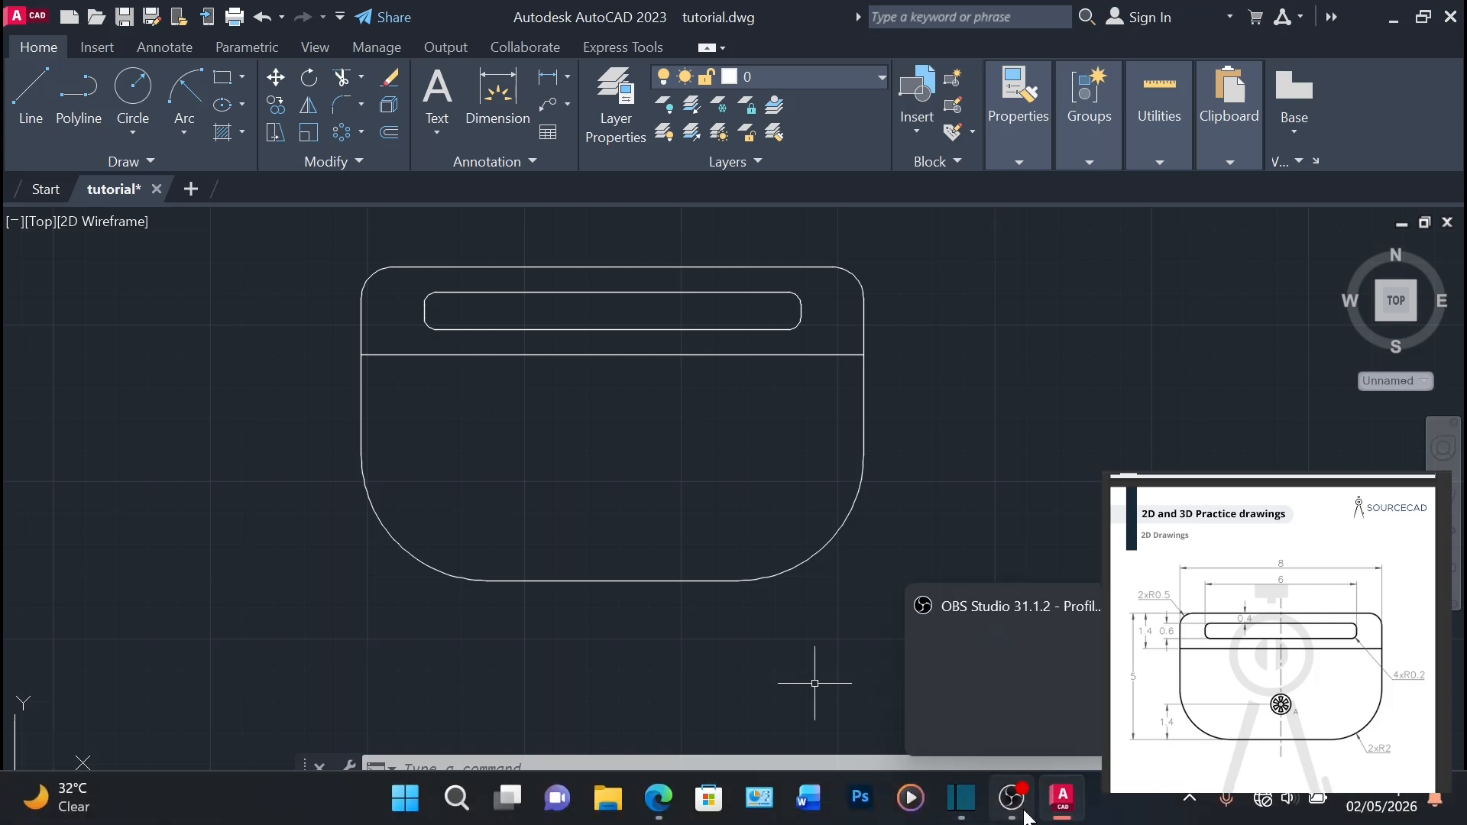
pyautogui.click(659, 798)
pyautogui.scroll(-5, 664, 619)
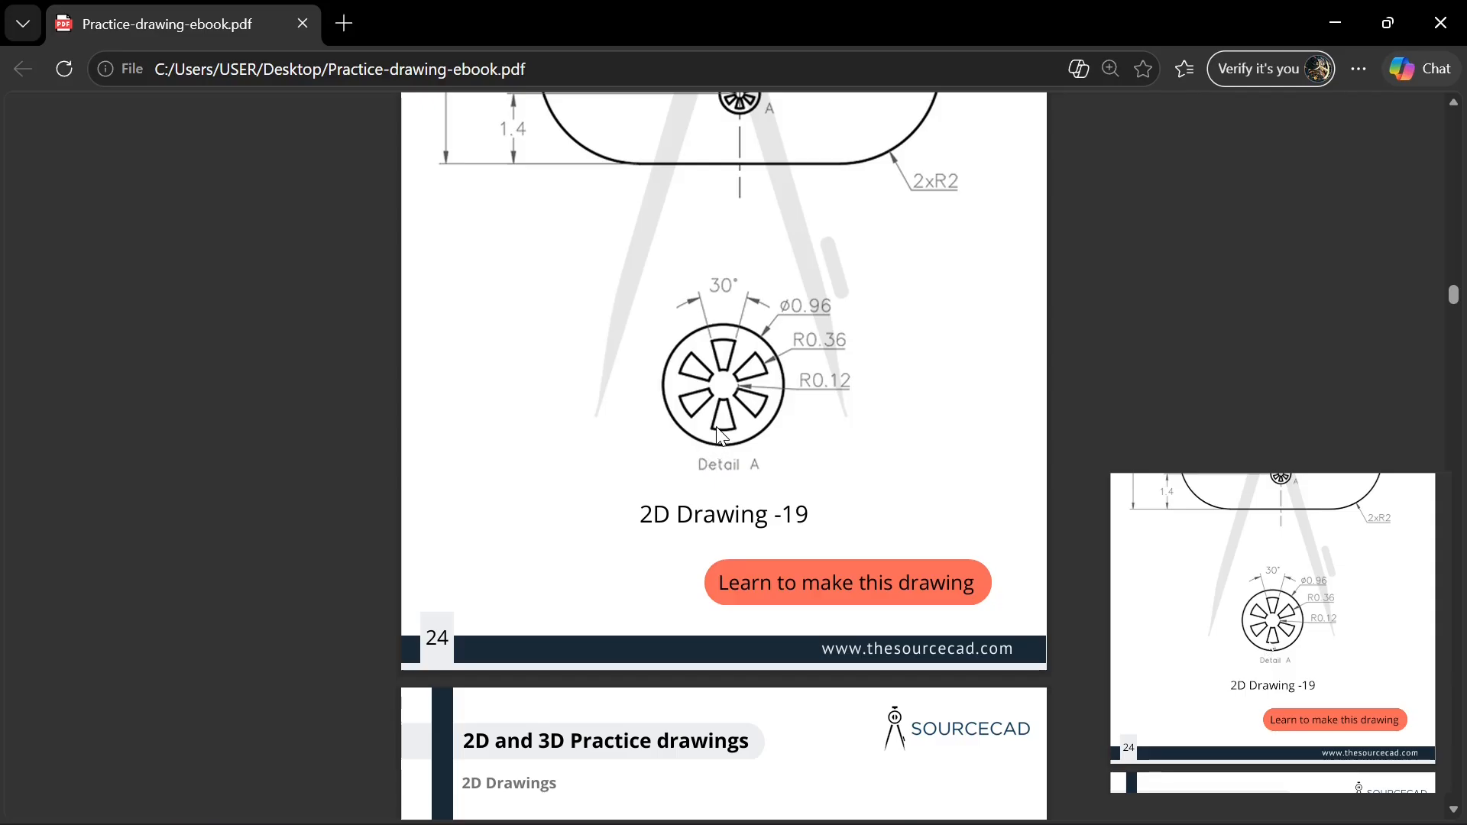
pyautogui.scroll(-1, 718, 432)
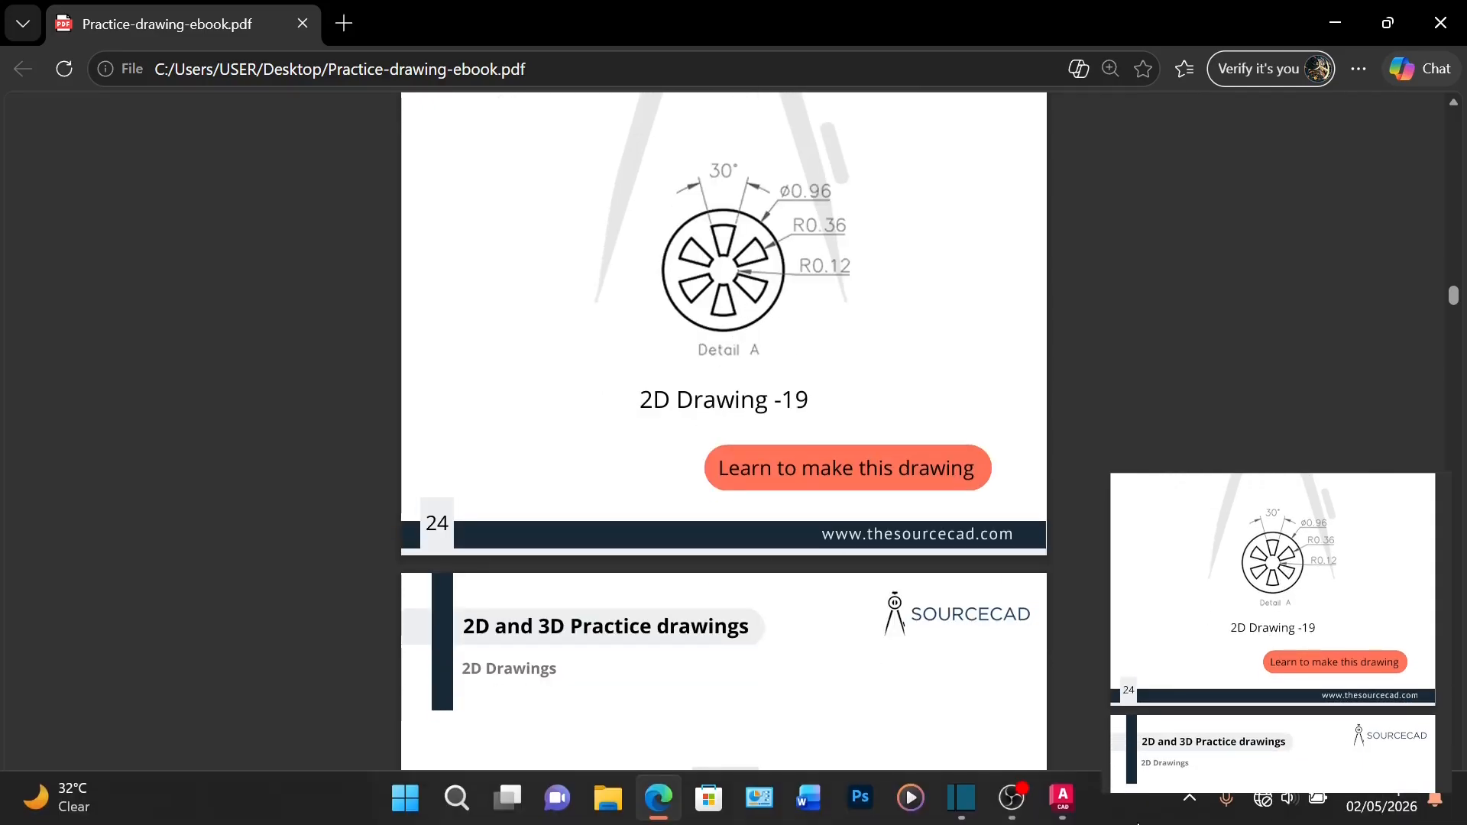
pyautogui.click(1063, 798)
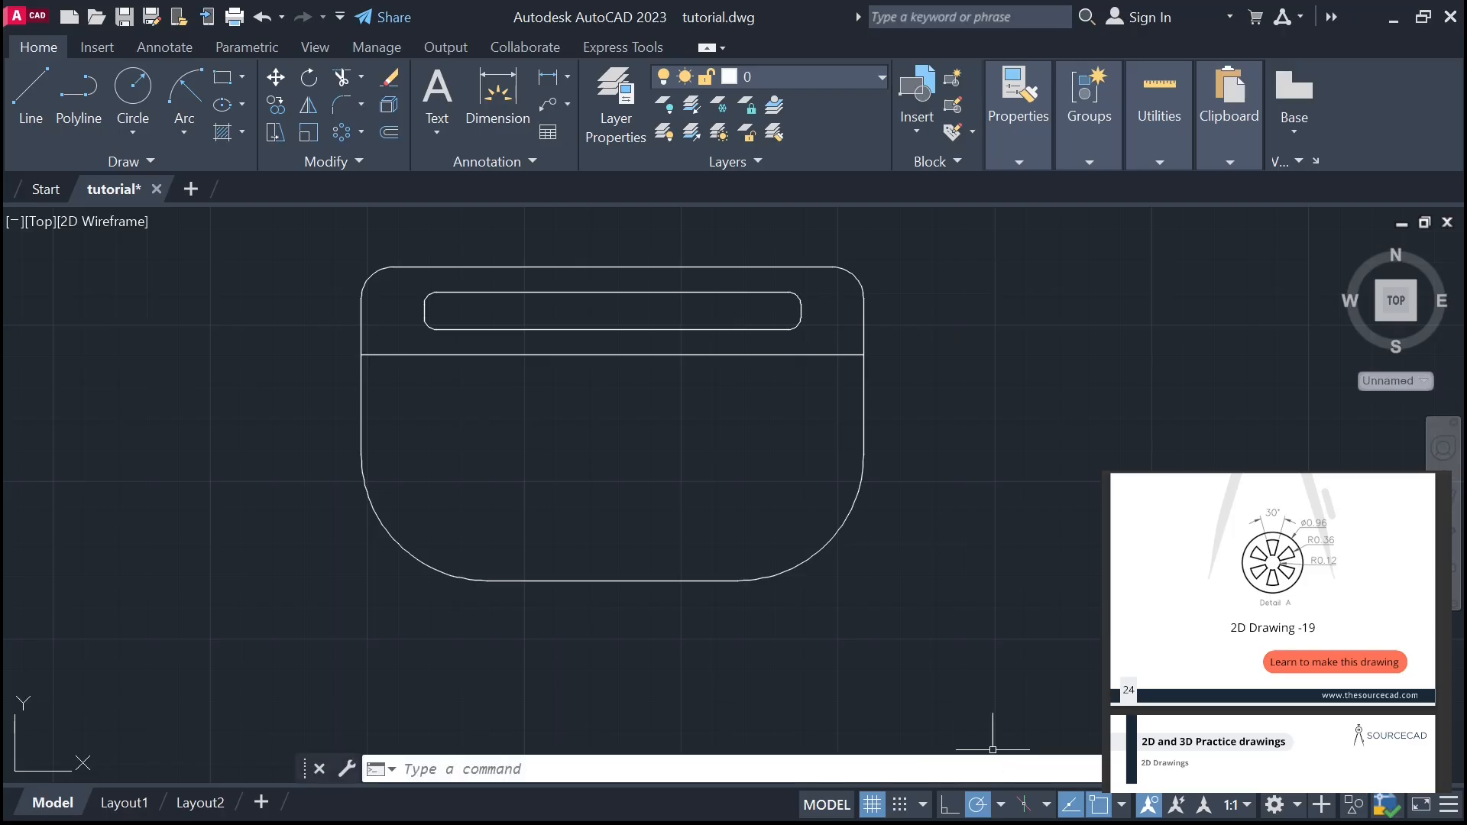
# - Draw a circle of diameter 0.96 centred on the midpoint of the plate's bottom edge
pyautogui.click(122, 143)
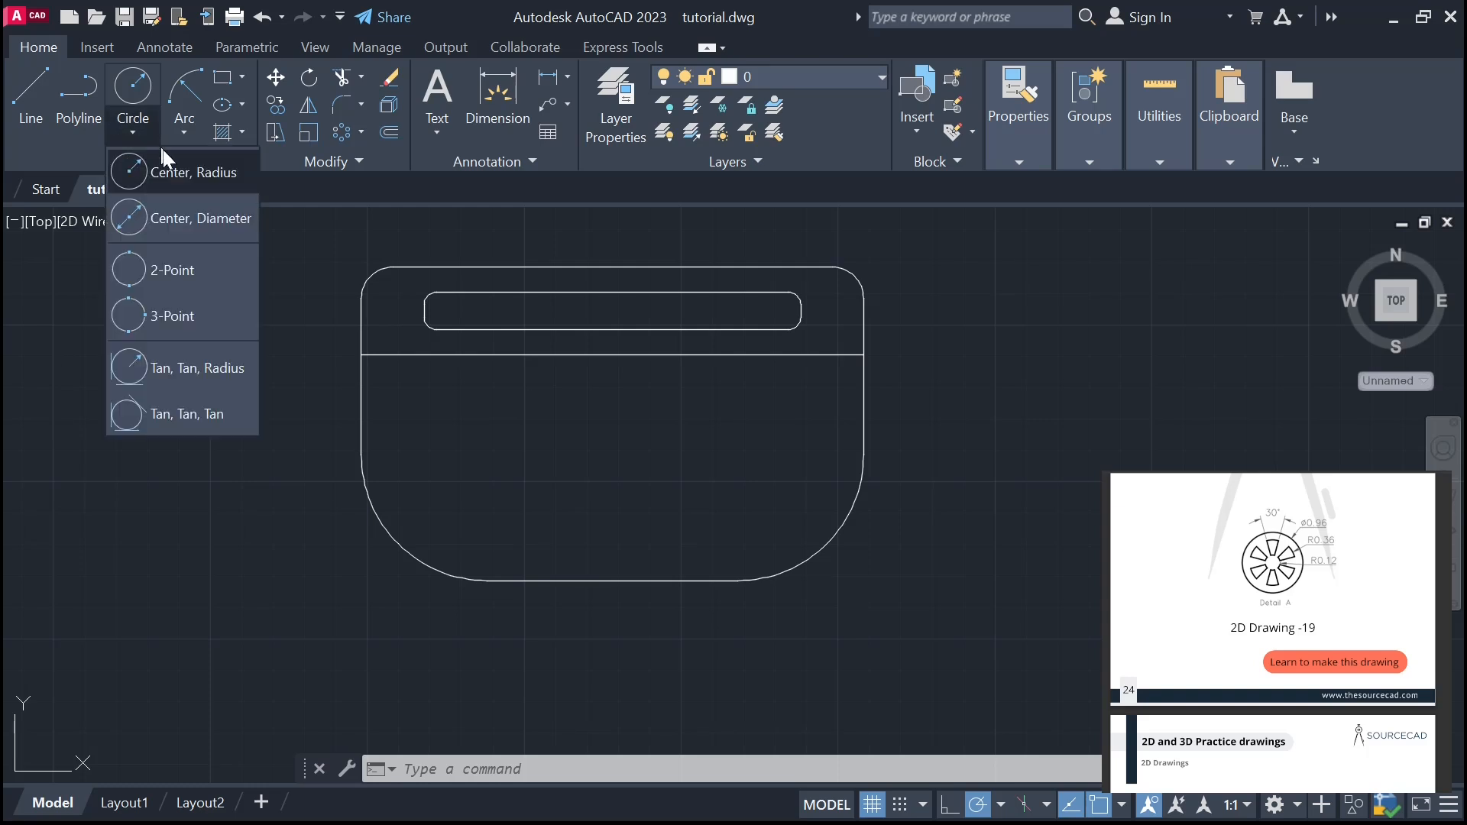
pyautogui.click(214, 209)
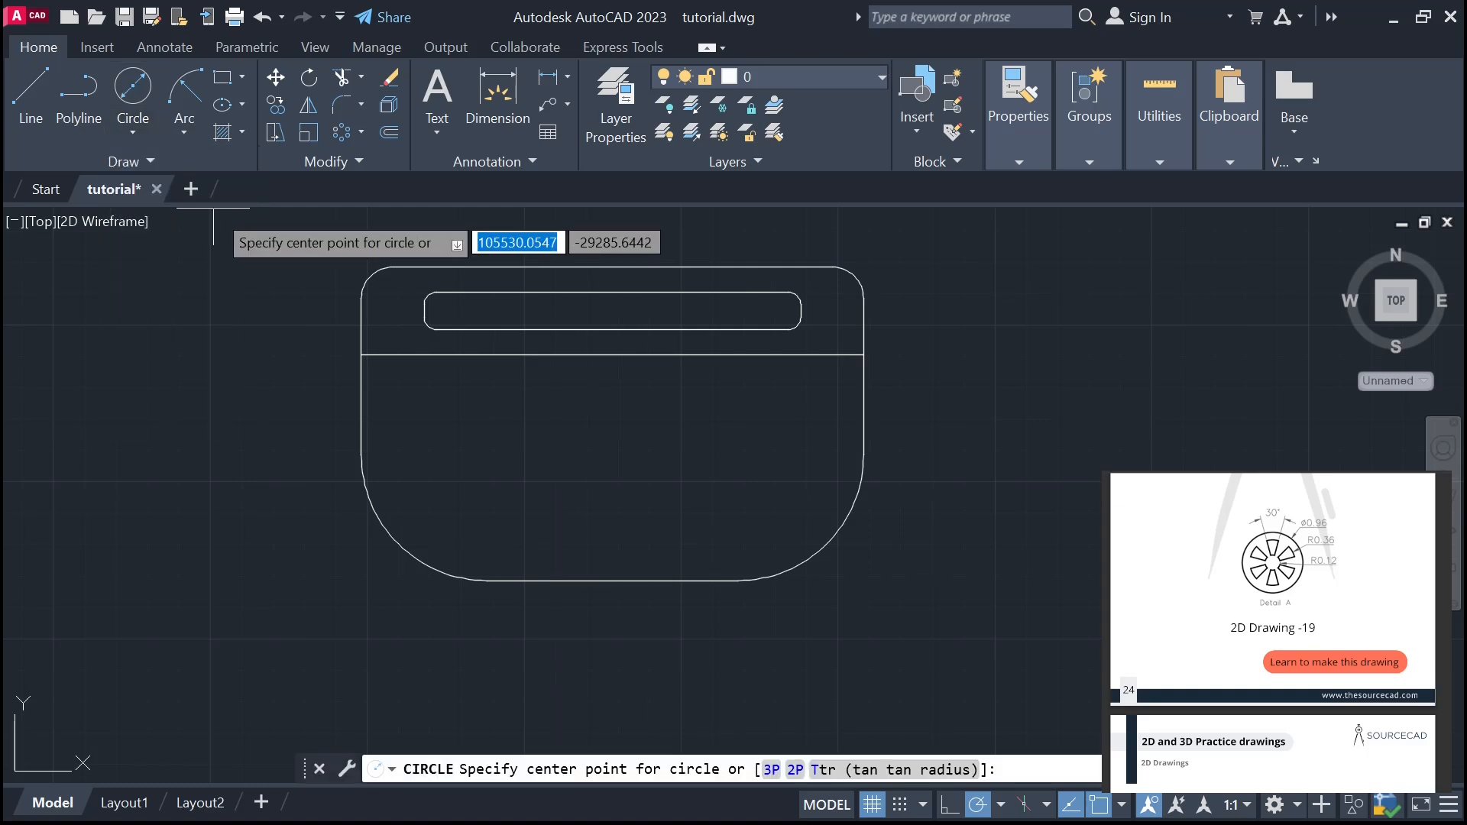
pyautogui.click(612, 583)
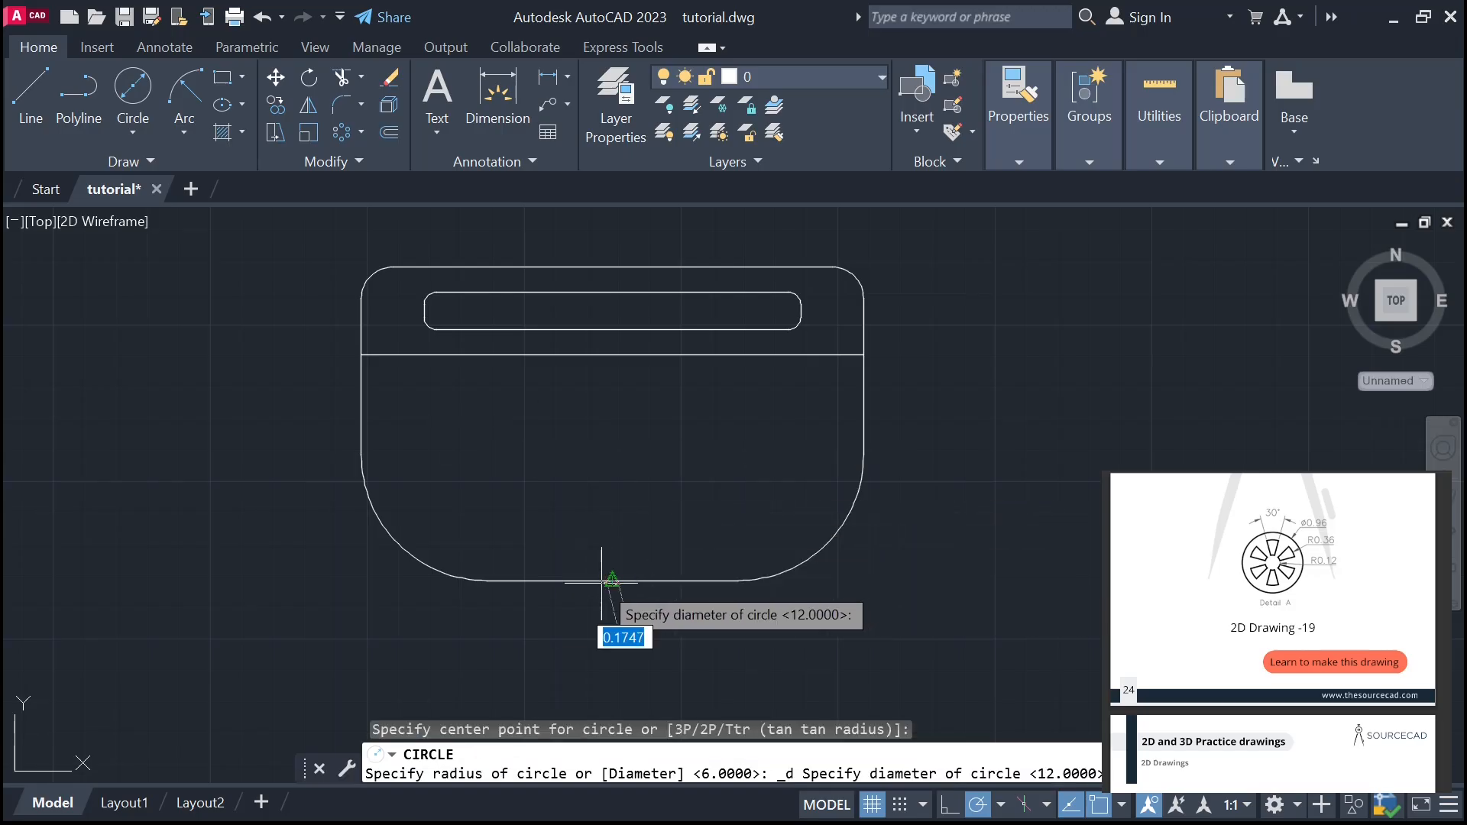
pyautogui.write('0')
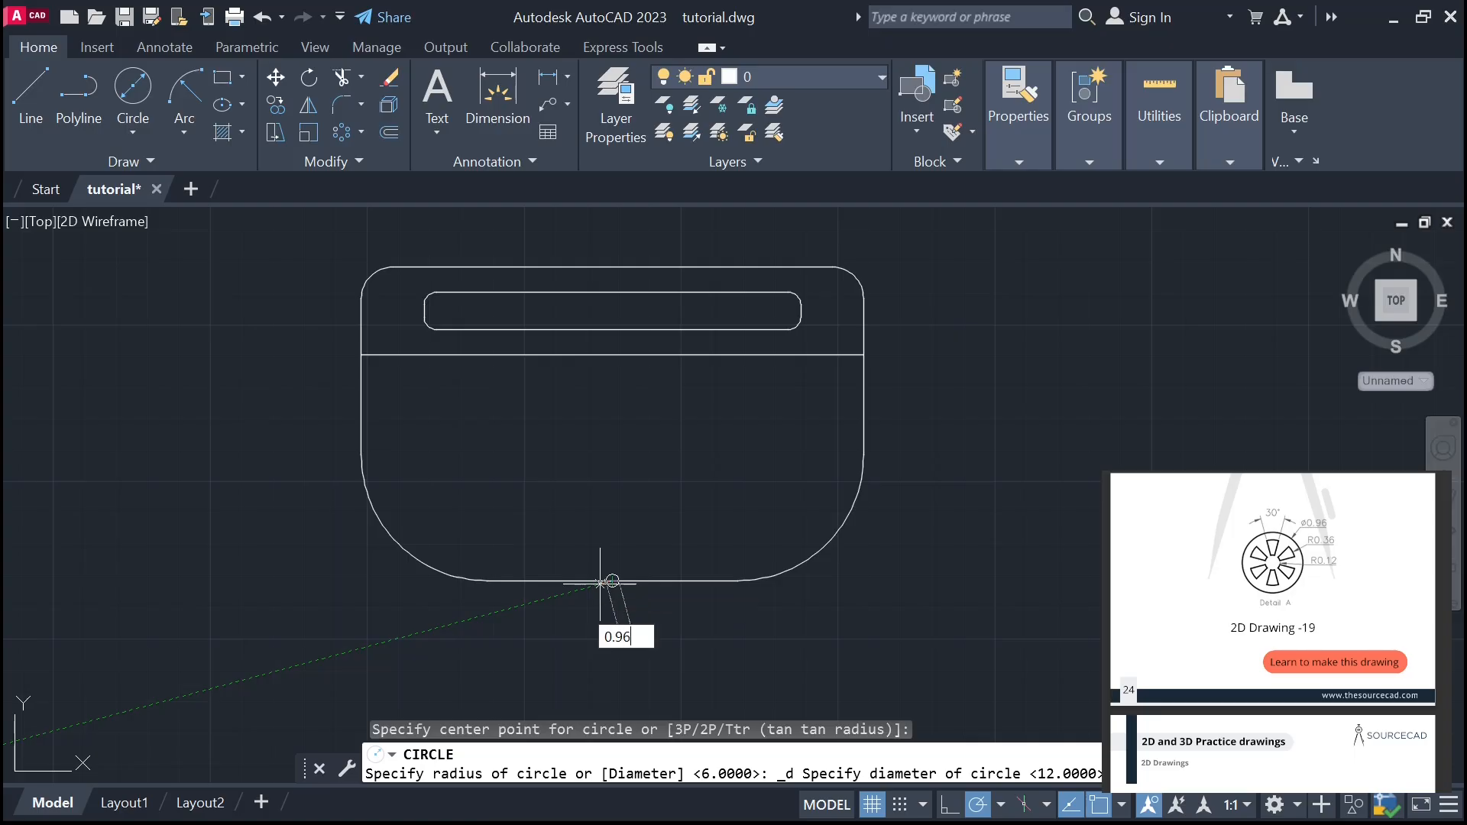
pyautogui.write('.96')
pyautogui.press('Return')
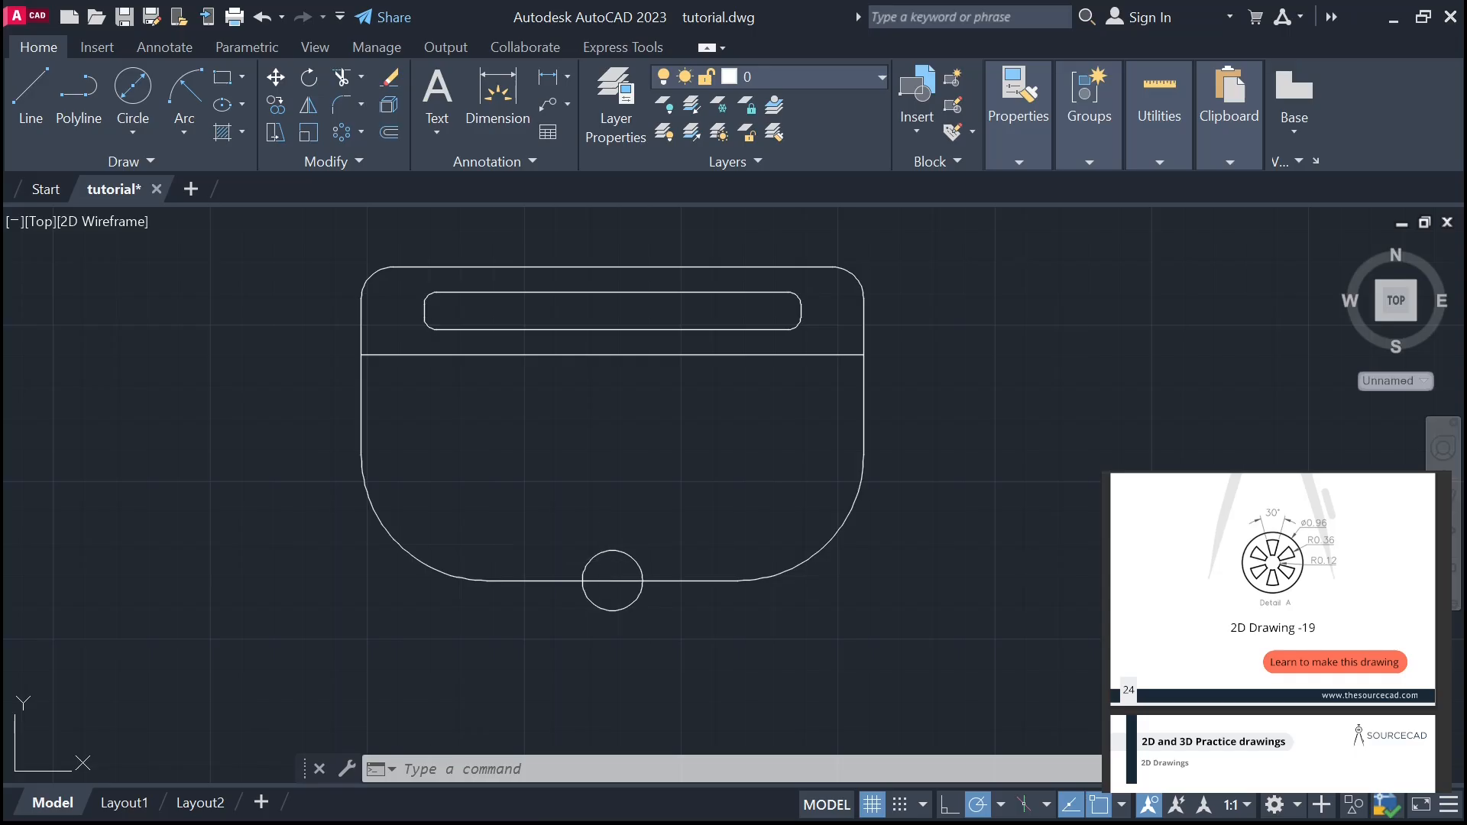
# - Move the 0.96 diameter circle straight up by 1.4 from the plate's bottom edge, using its centre as base point
pyautogui.click(606, 557)
pyautogui.click(607, 557)
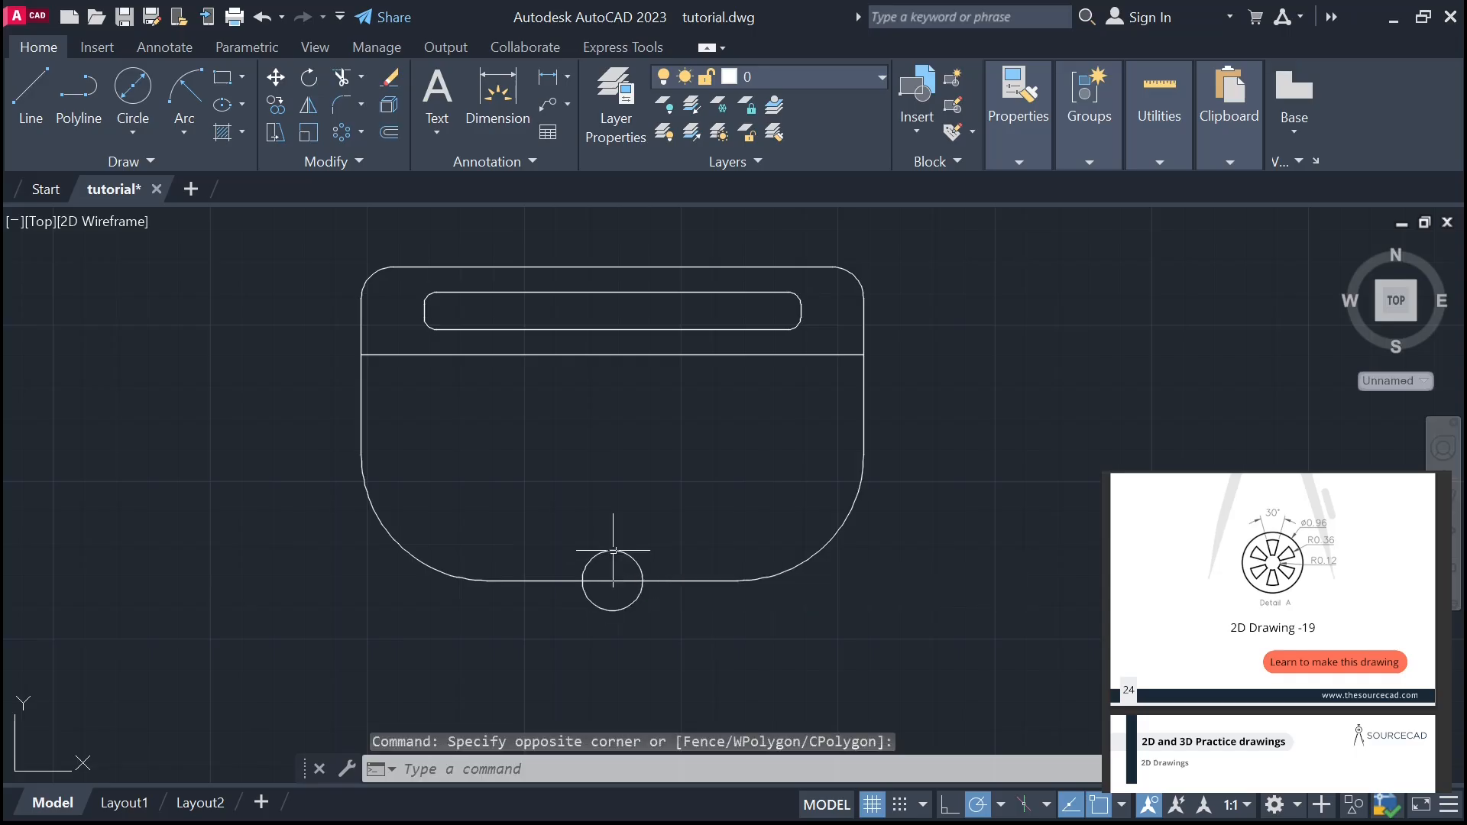
pyautogui.click(612, 550)
pyautogui.rightClick(612, 550)
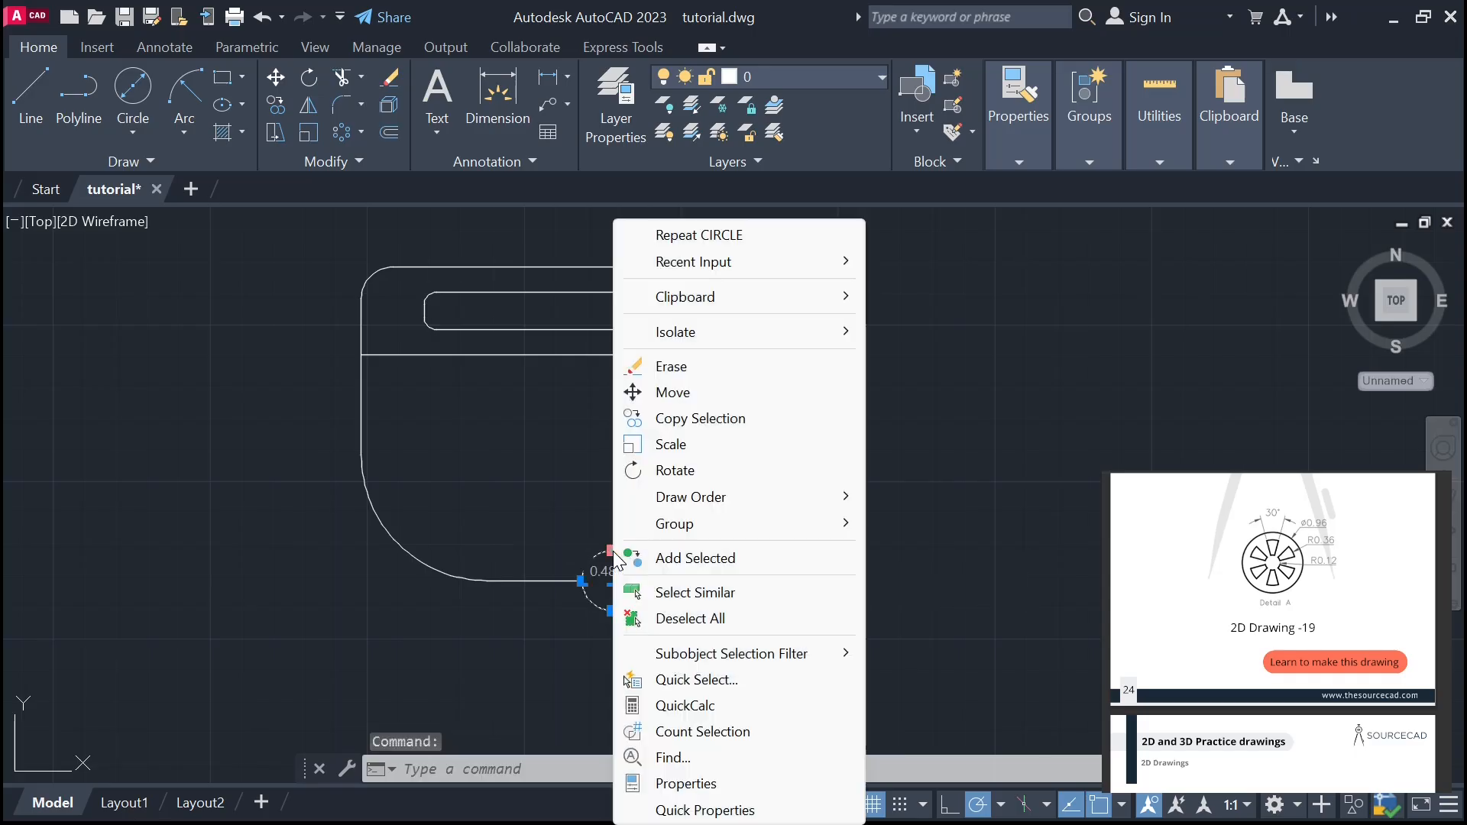
pyautogui.click(704, 392)
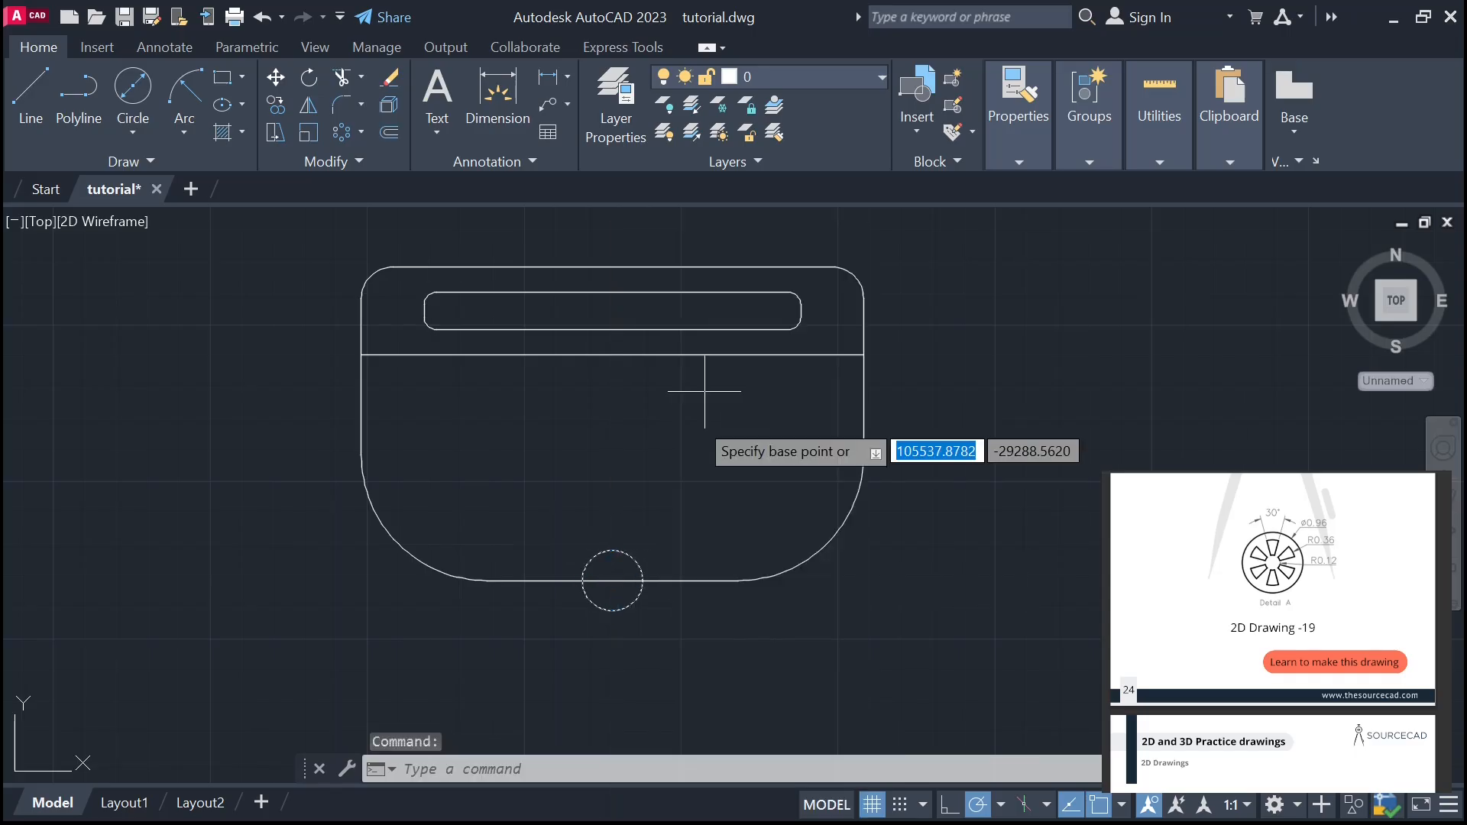
pyautogui.click(611, 581)
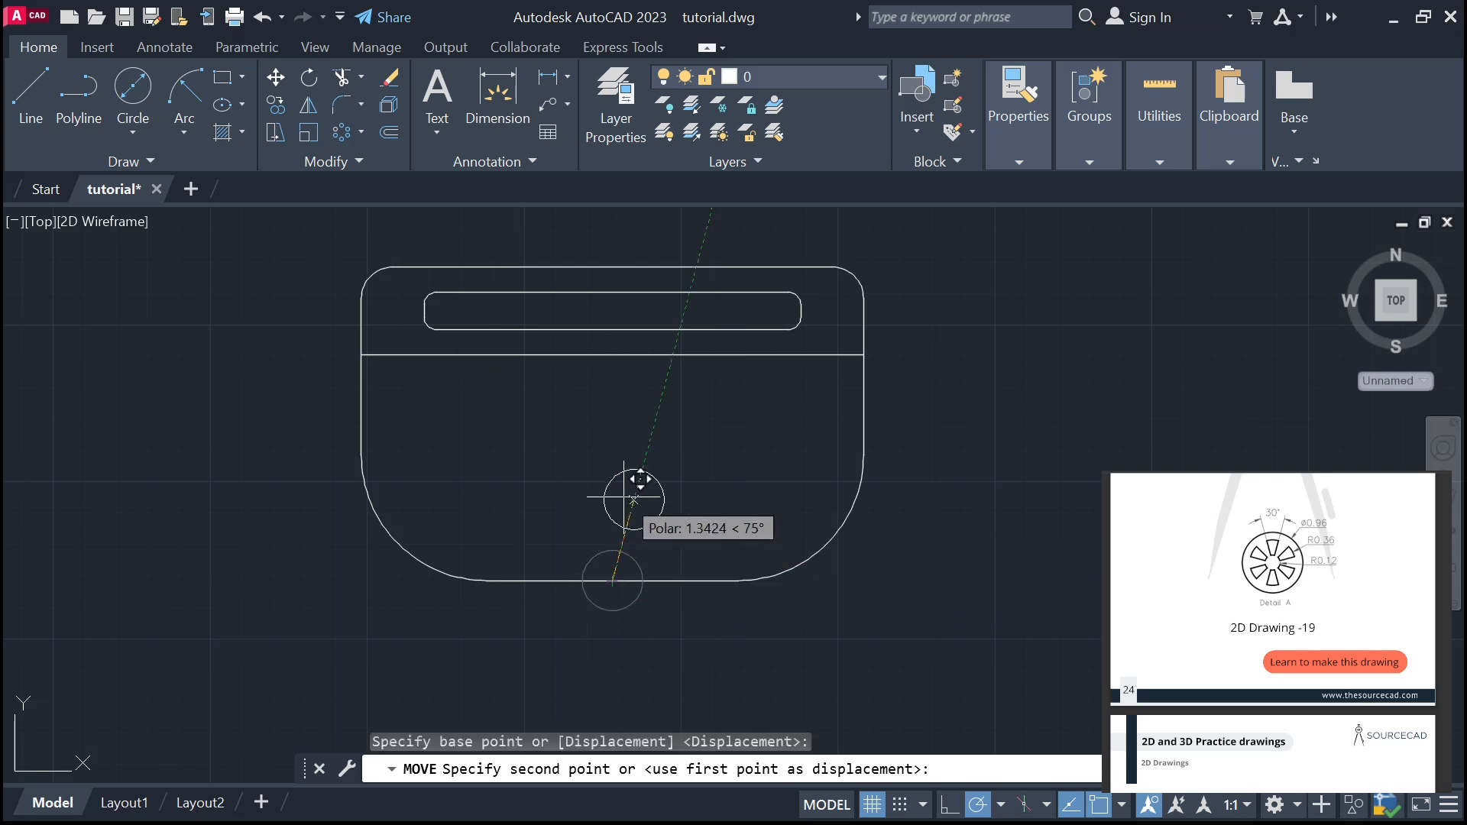
pyautogui.write('1')
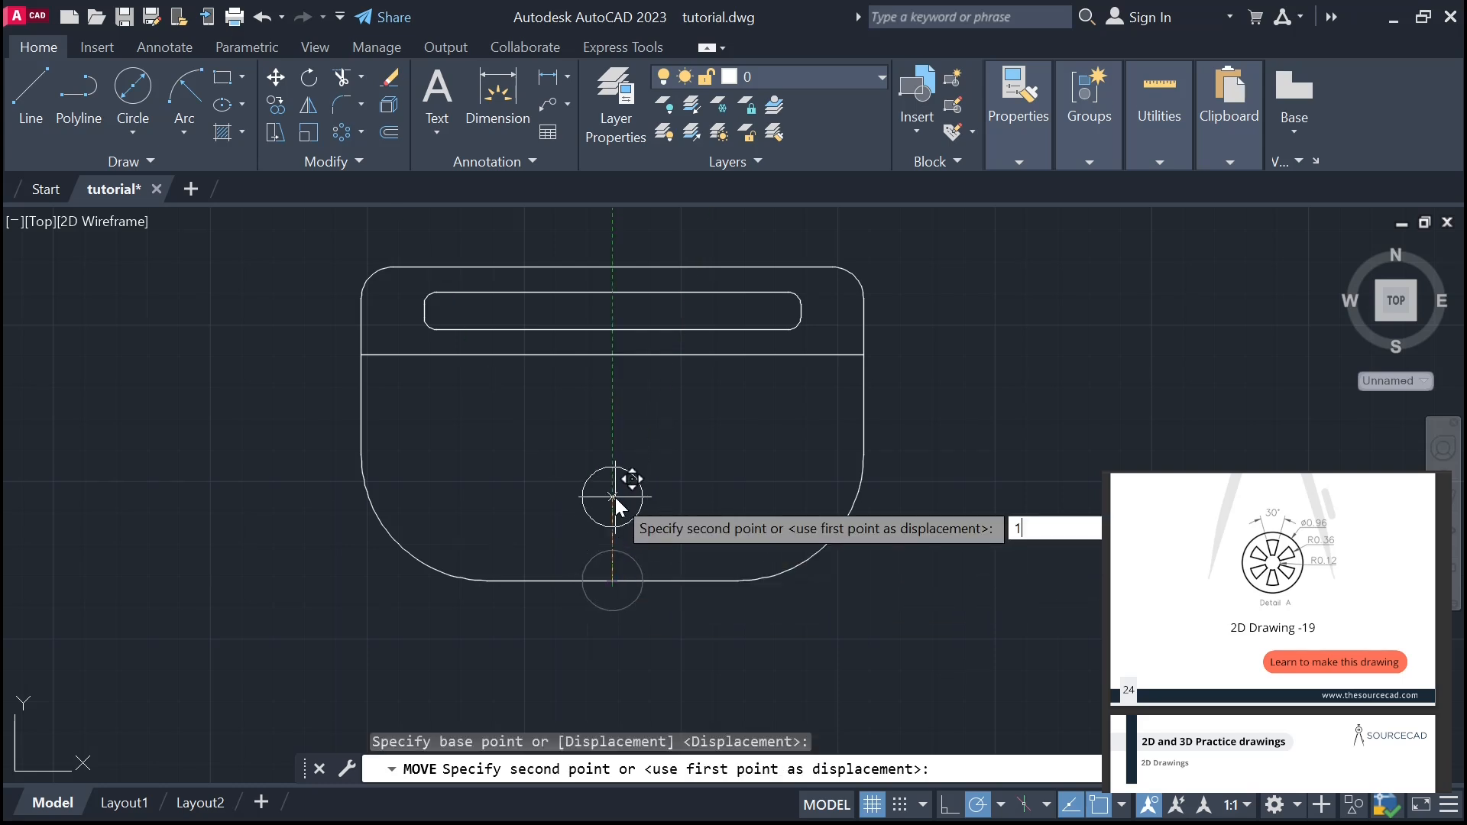
pyautogui.write('.4')
pyautogui.press('Return')
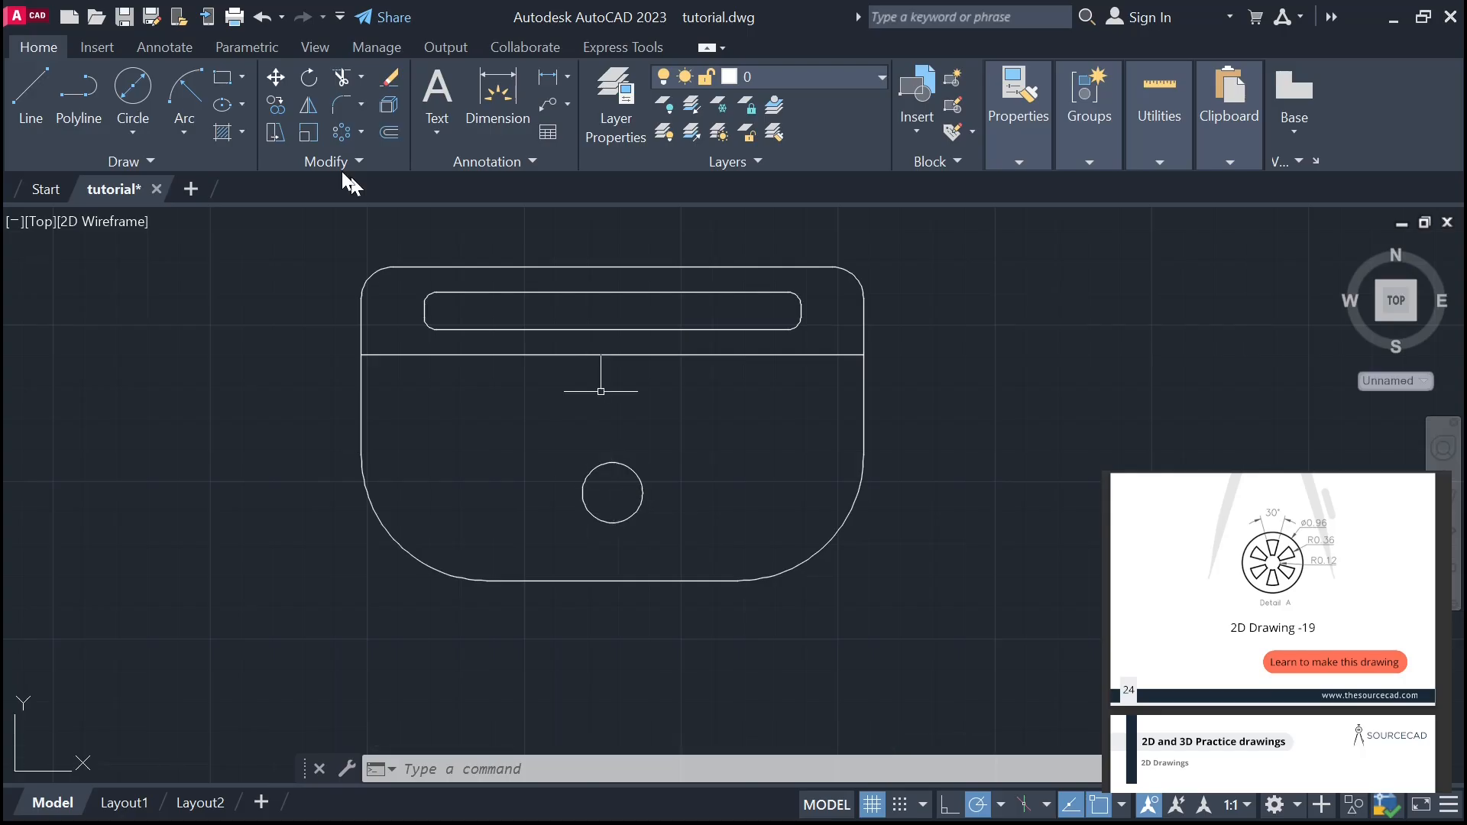
# - Draw a circle of radius 0.36 concentric with the 0.96 diameter circle
pyautogui.click(144, 114)
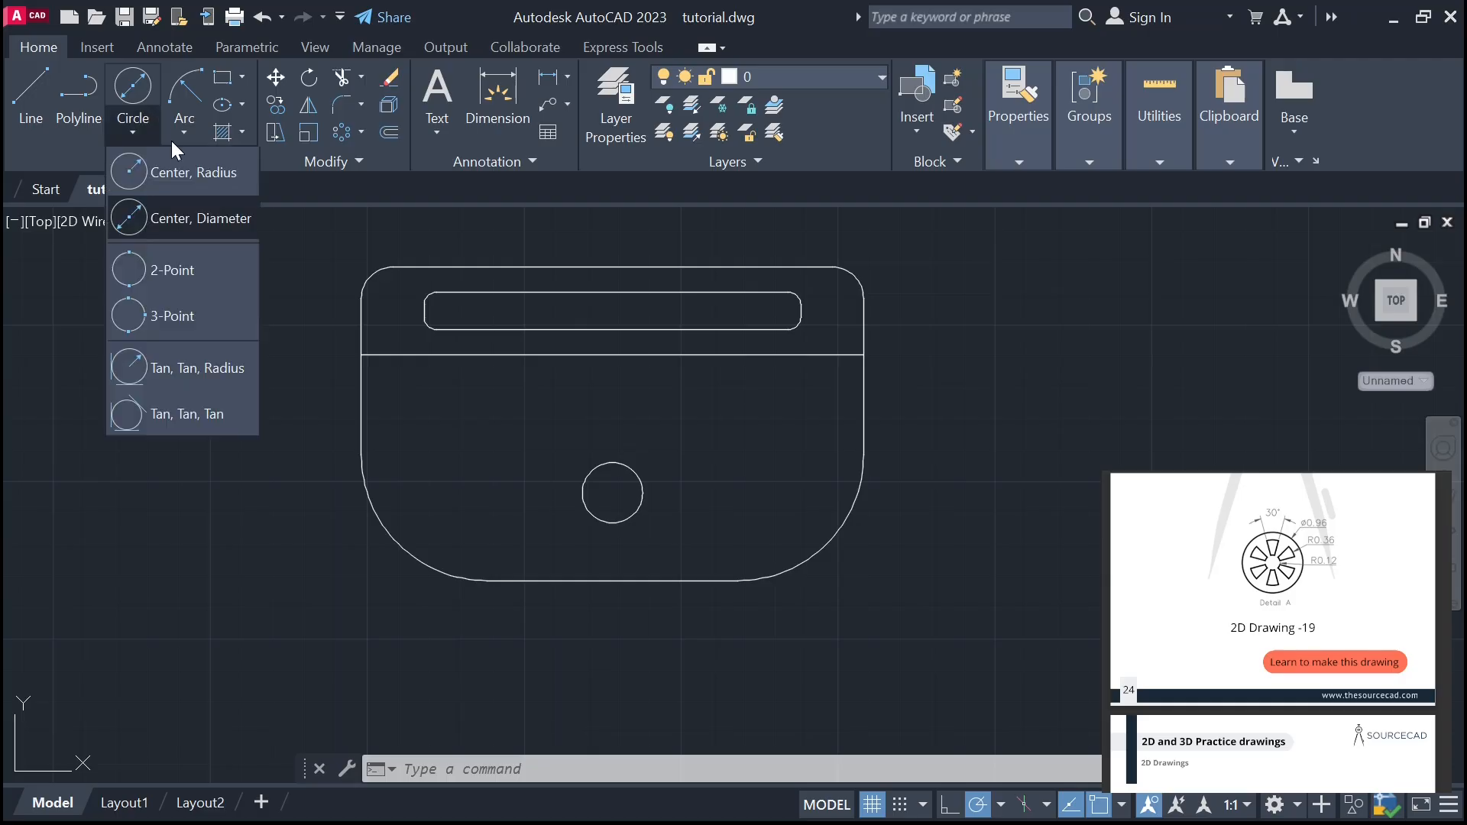
pyautogui.click(164, 169)
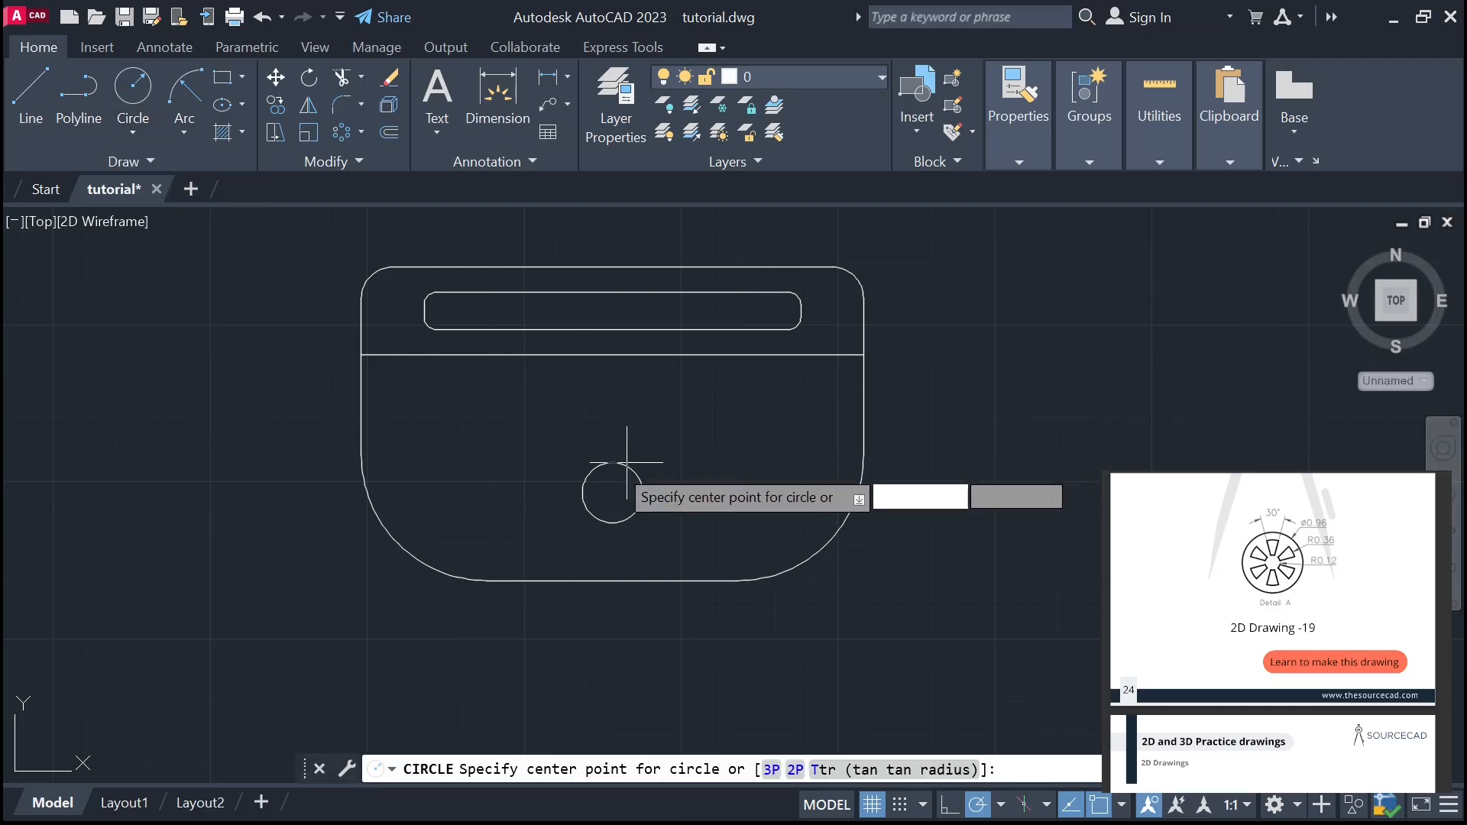
pyautogui.click(612, 493)
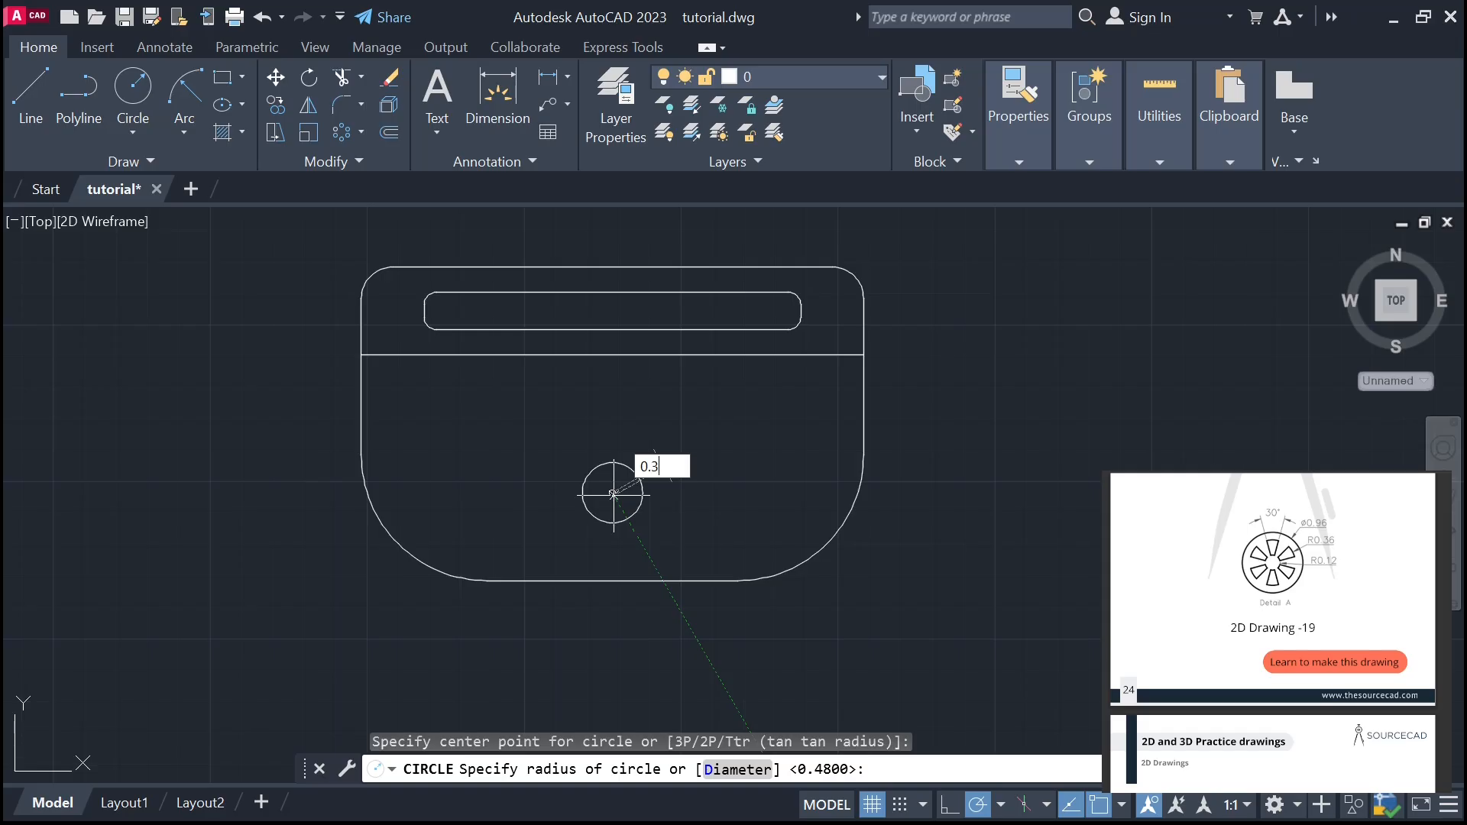
pyautogui.press('Return')
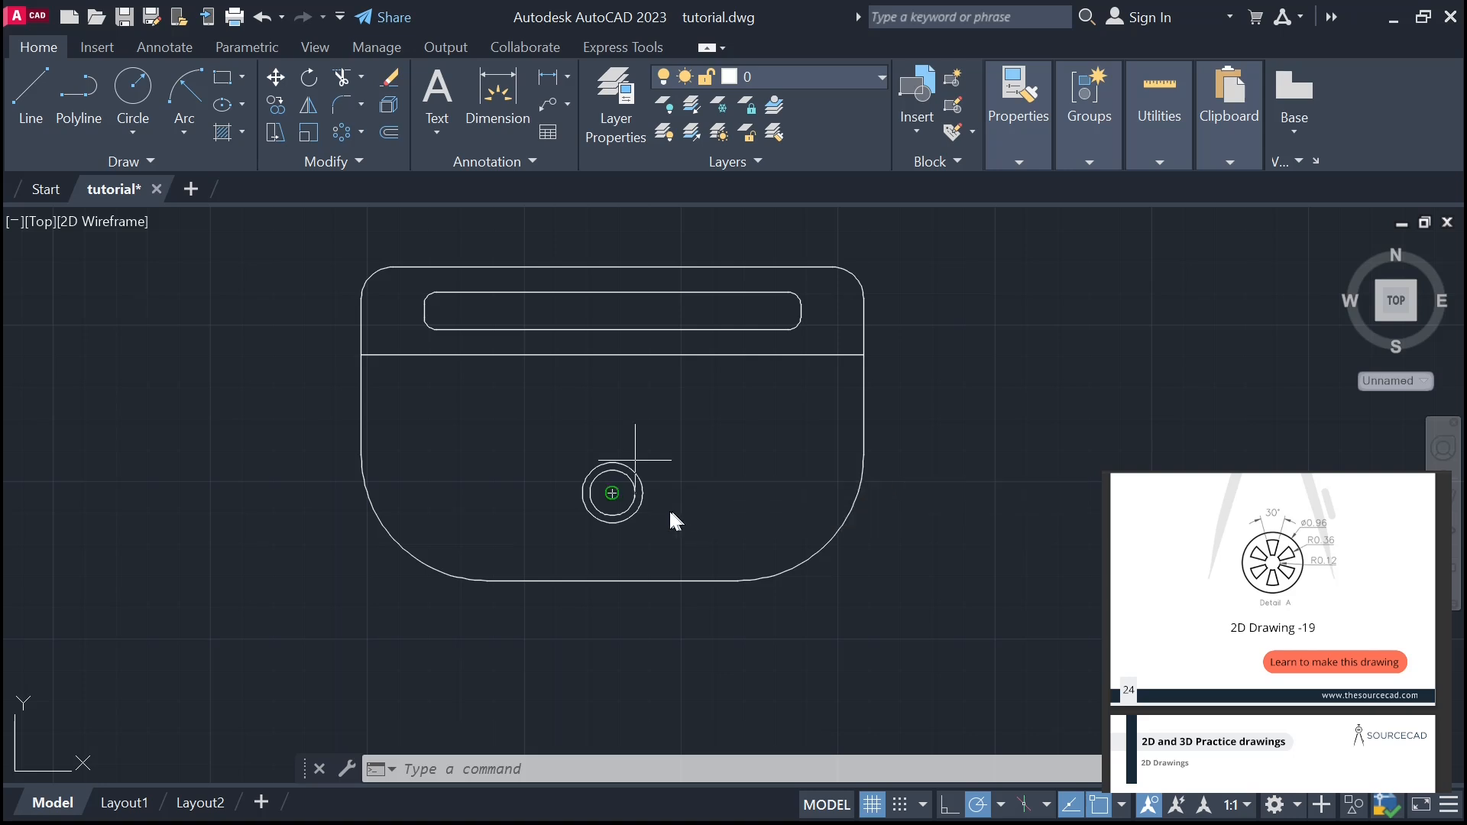
# - Draw a third concentric circle of radius 0.12 at the same centre
pyautogui.press('Return')
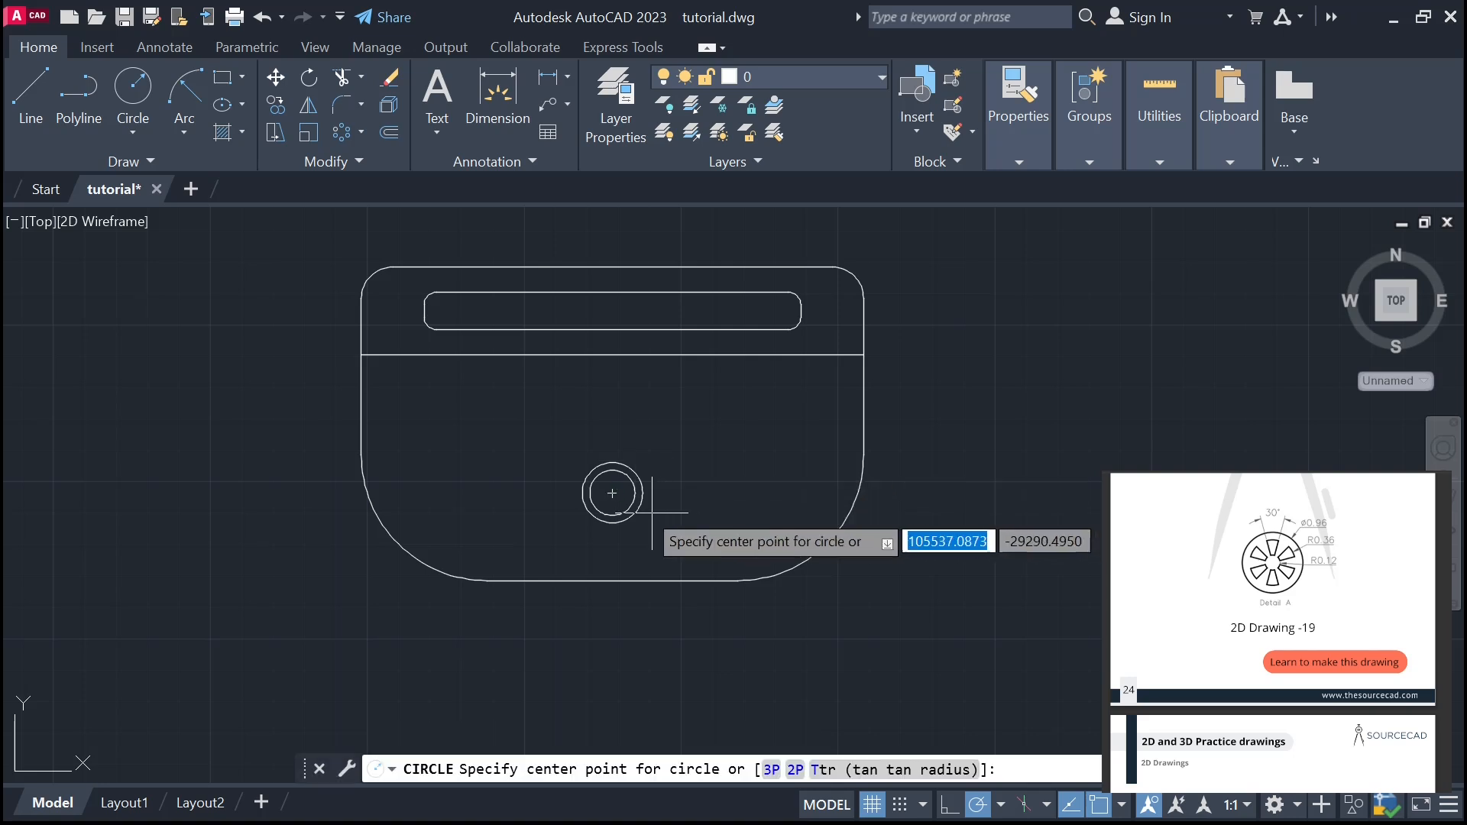
pyautogui.click(612, 490)
pyautogui.write('0.12')
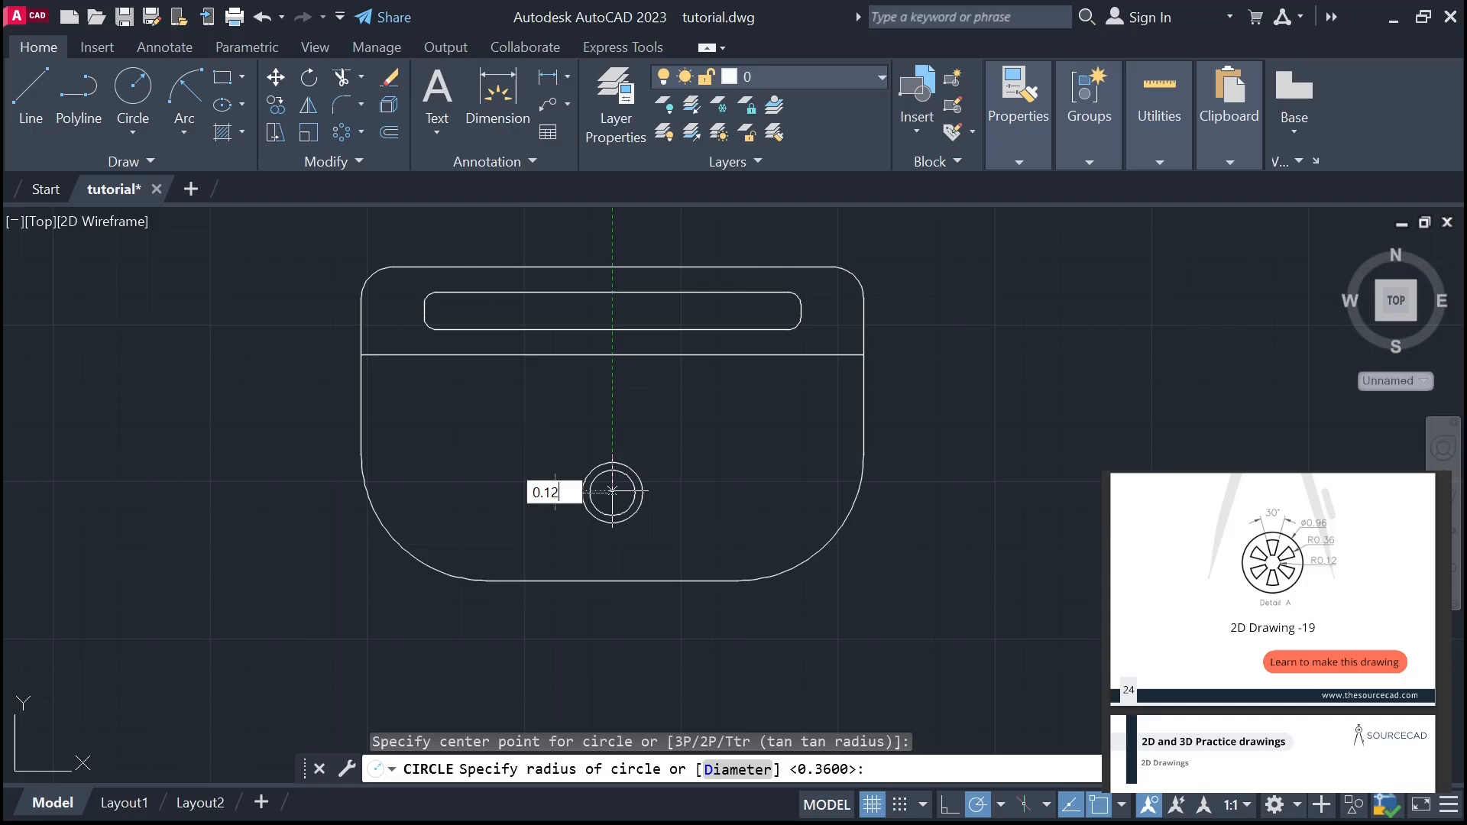
pyautogui.press('Return')
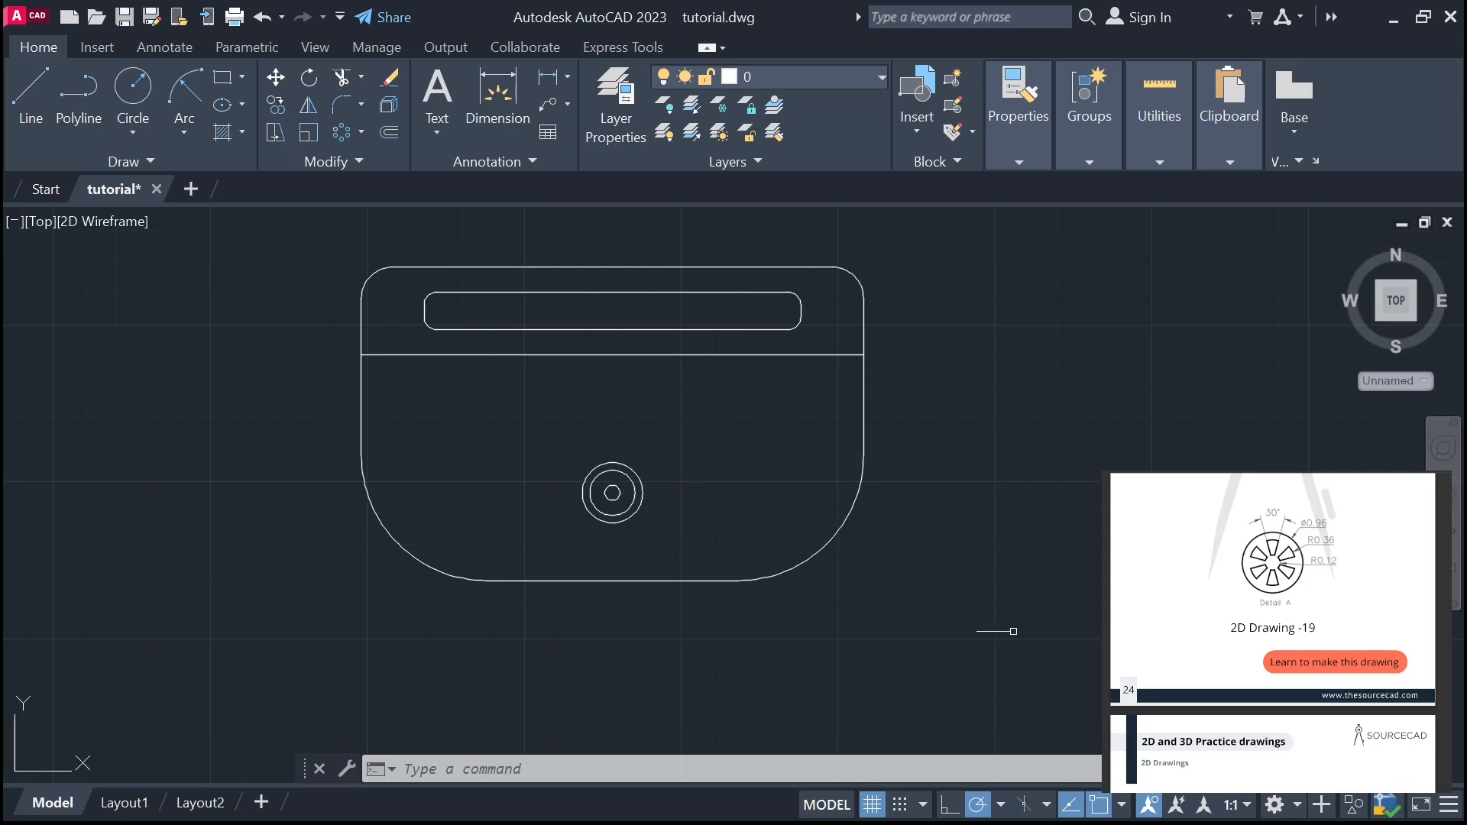
# - Draw a line from the circles' common centre to the outermost circle at 75°, using 15° polar tracking increments
pyautogui.click(1000, 803)
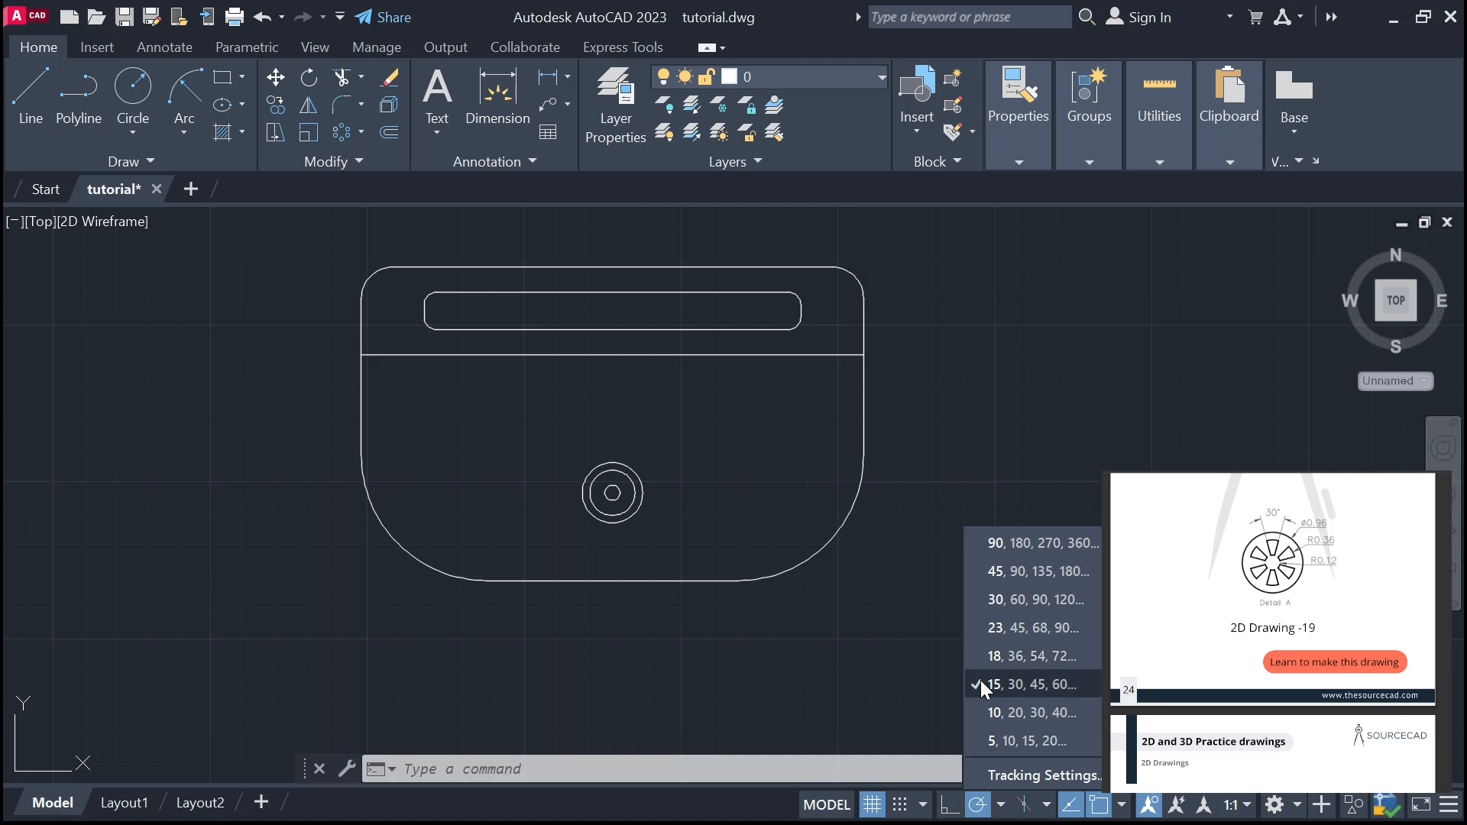
pyautogui.click(11, 95)
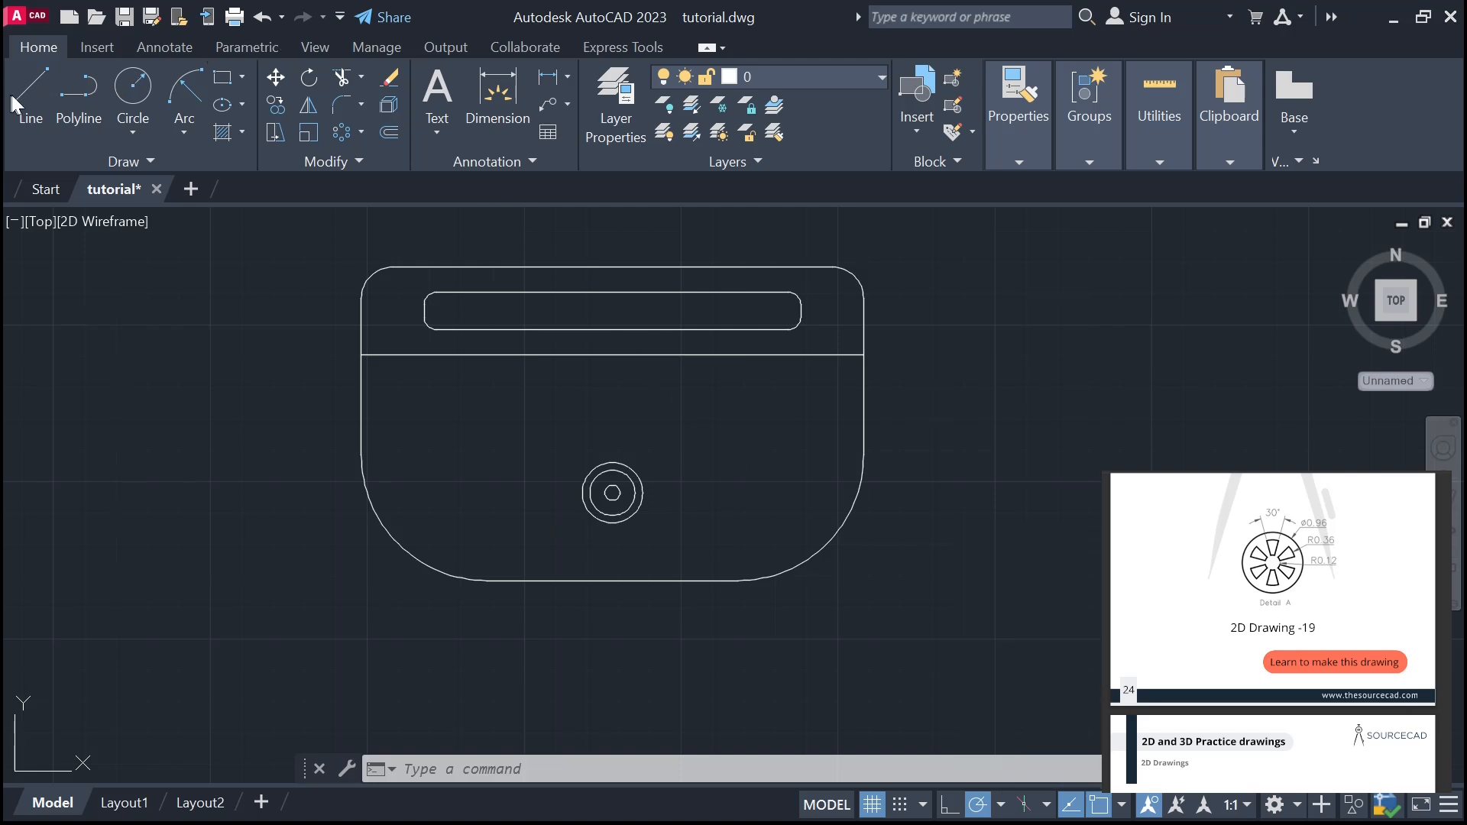
pyautogui.click(10, 95)
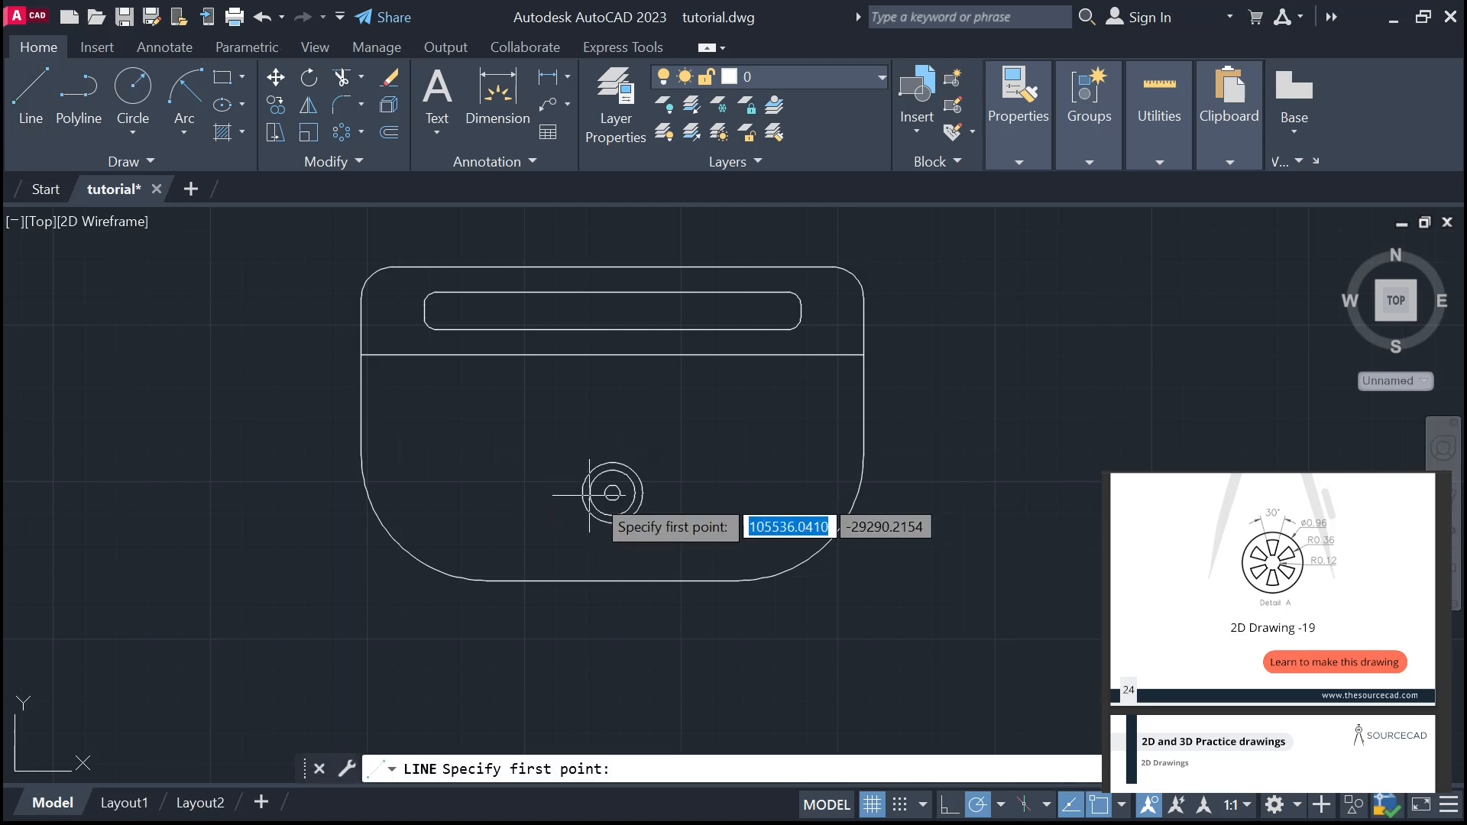
pyautogui.click(613, 493)
pyautogui.scroll(4, 612, 493)
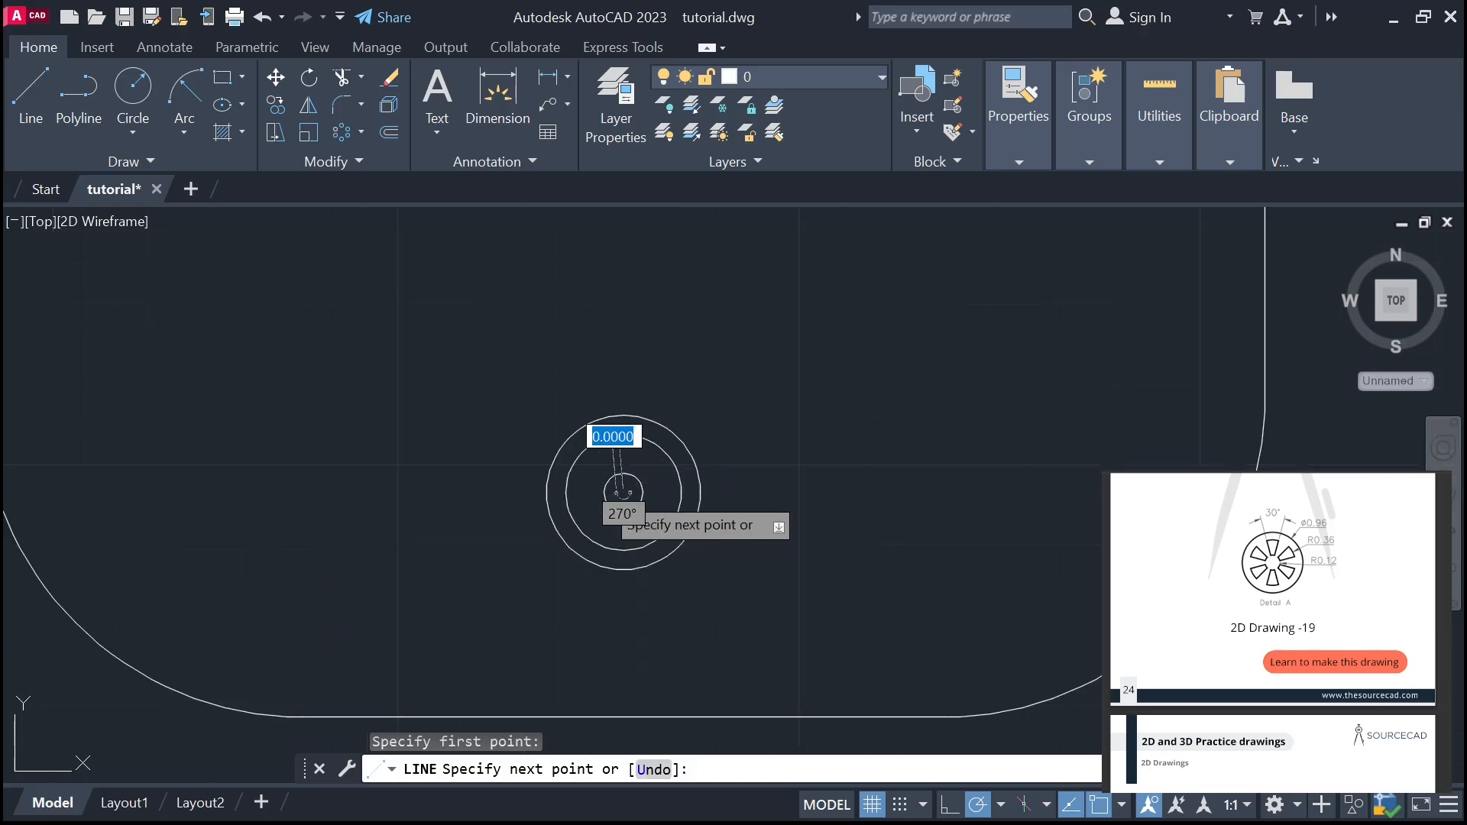
pyautogui.scroll(5, 622, 491)
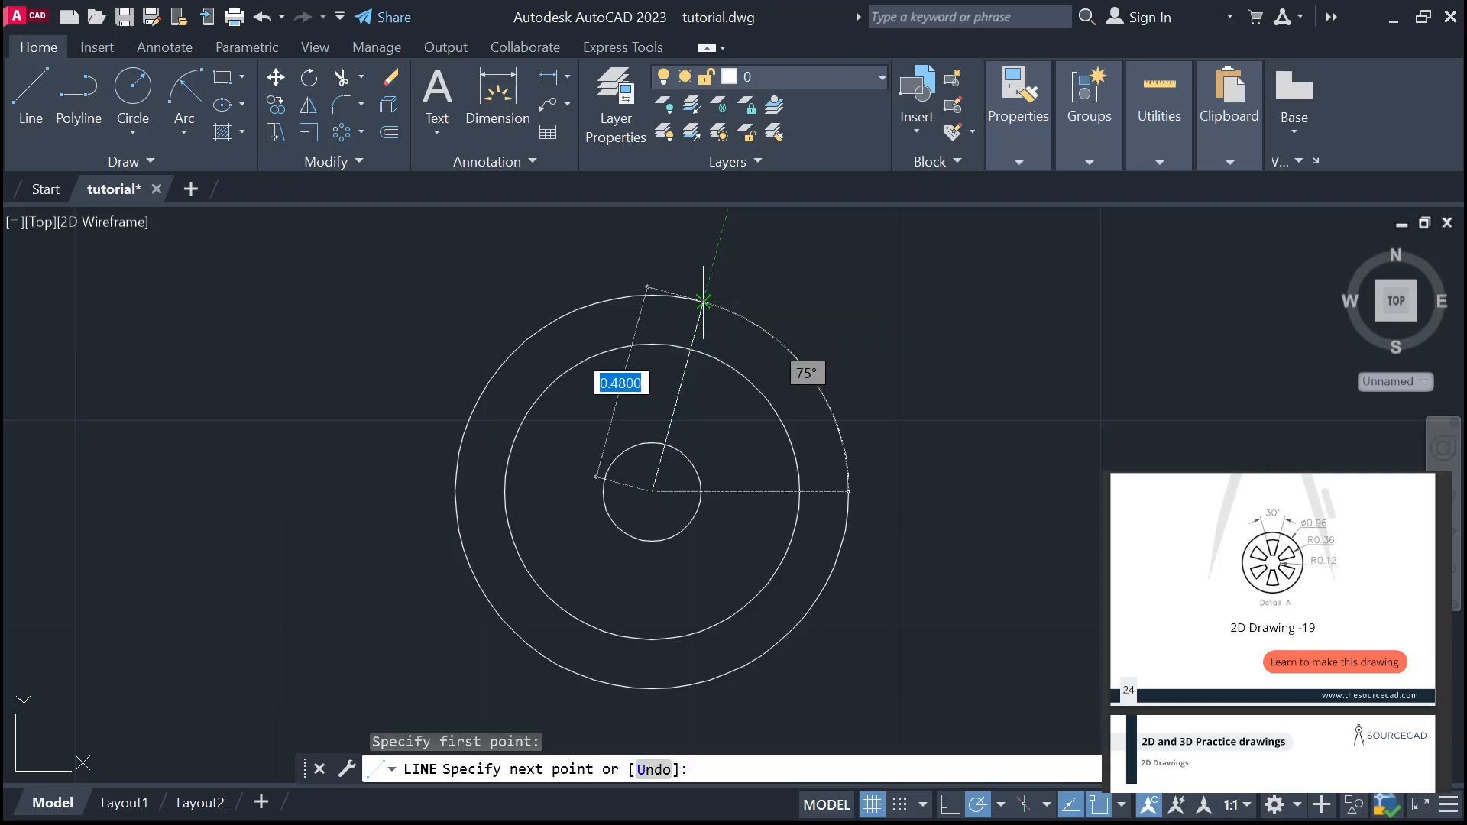
pyautogui.click(703, 302)
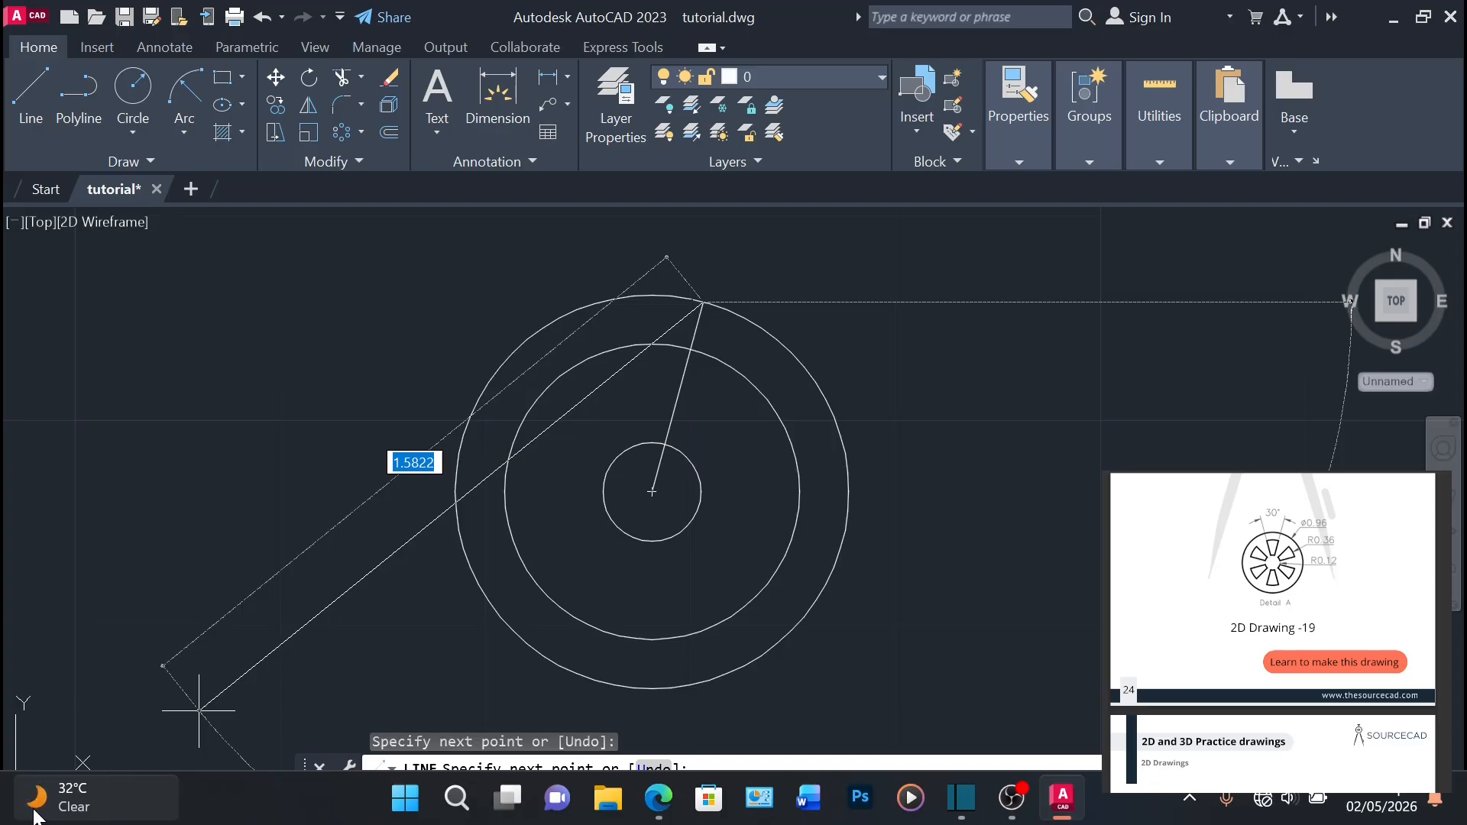
pyautogui.moveTo(33, 808)
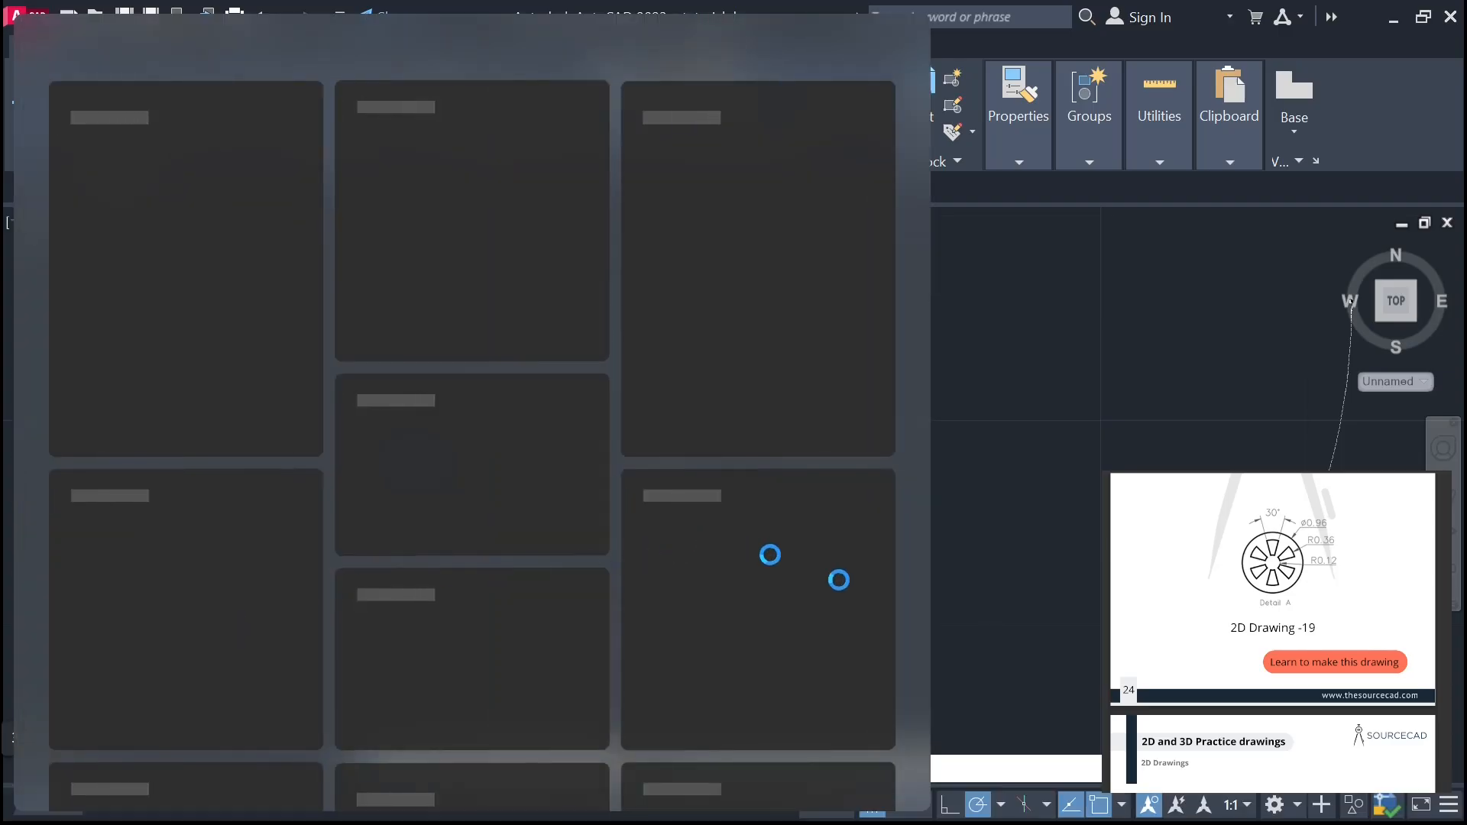
pyautogui.press('Return')
# - Draw a second line from the common centre up to the 0.36 radius circle, 30° counterclockwise from the first line
pyautogui.press('Return')
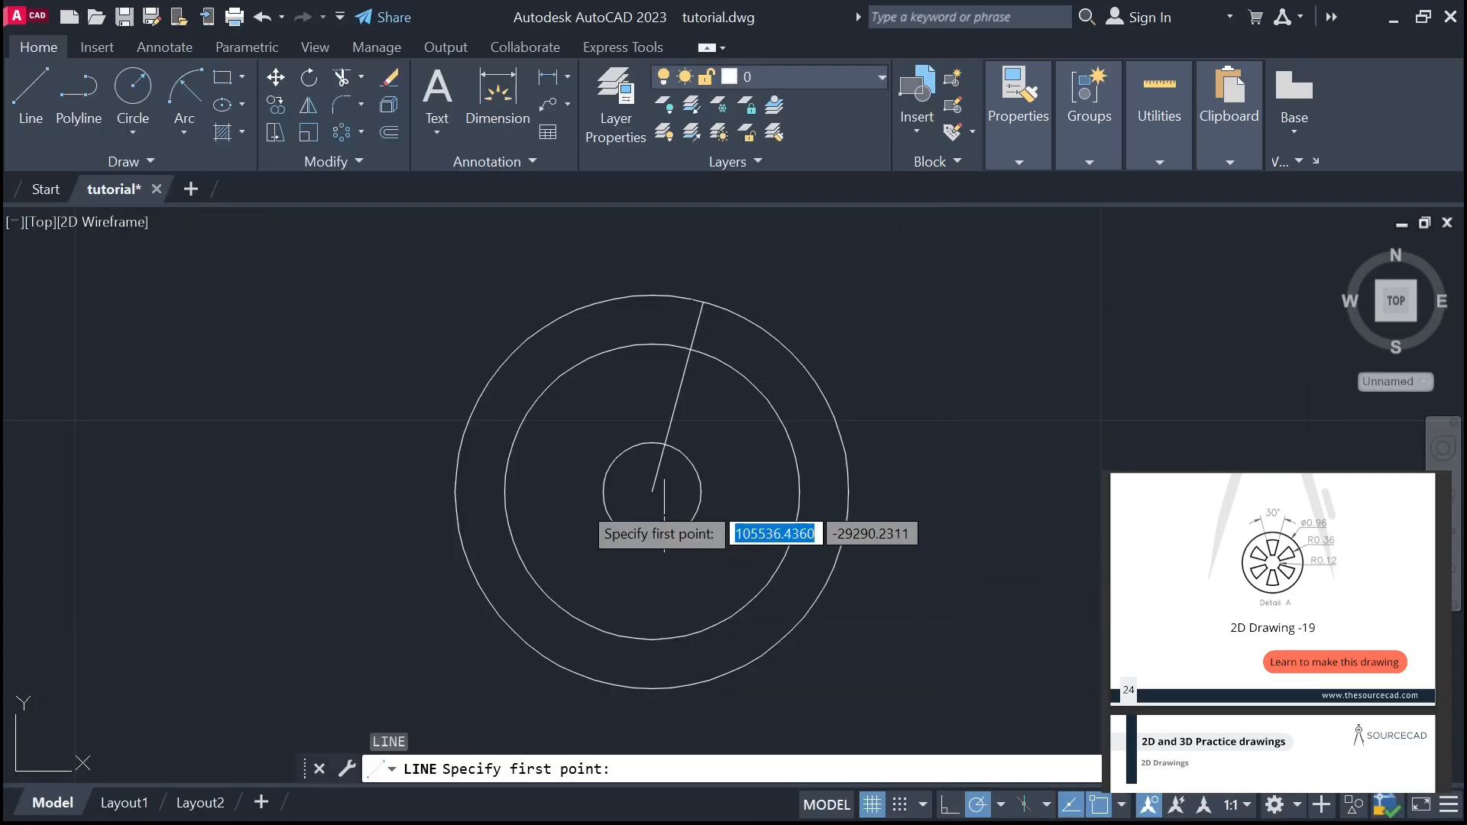
pyautogui.click(652, 491)
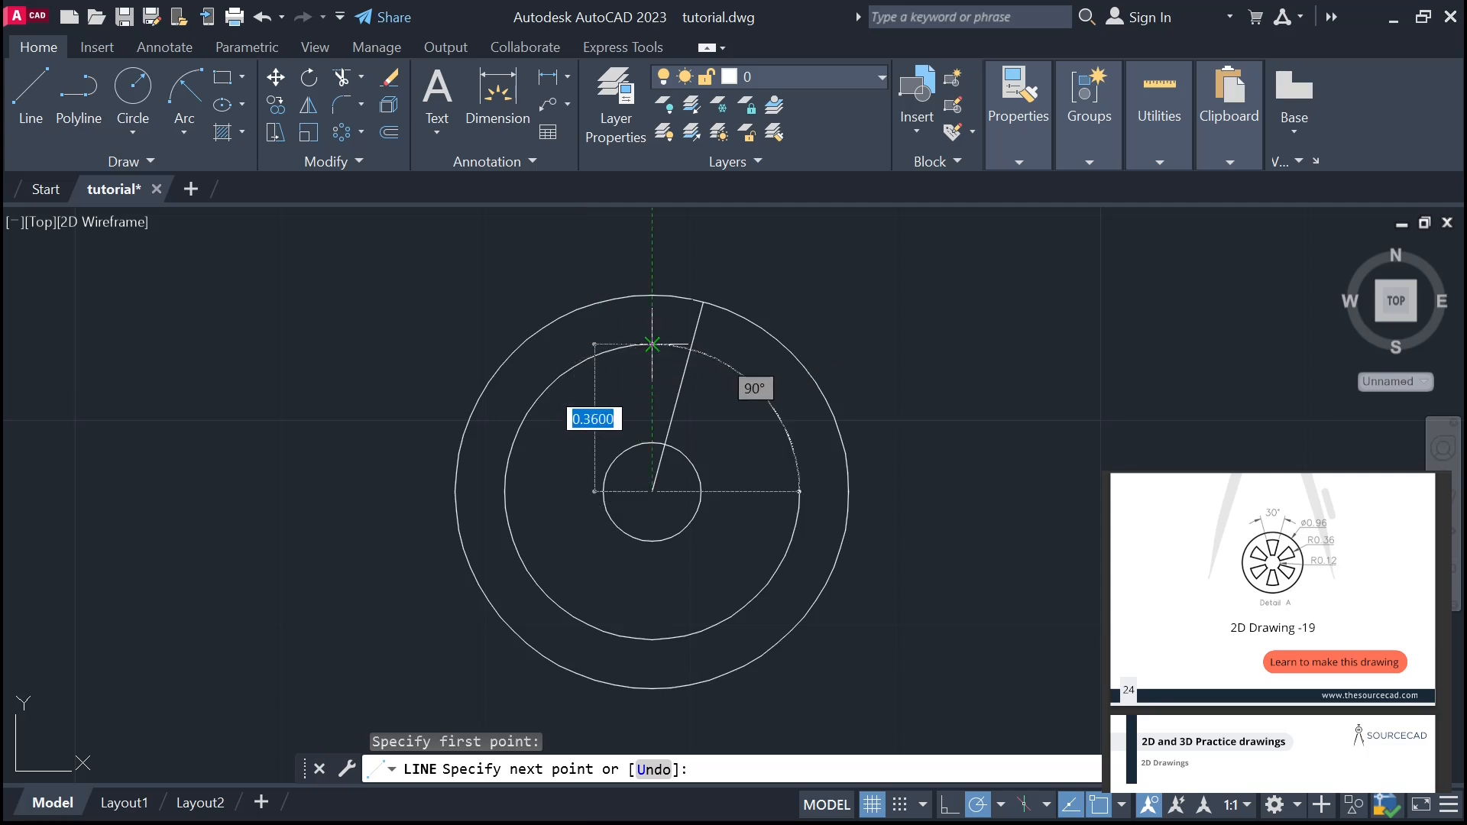
pyautogui.click(613, 350)
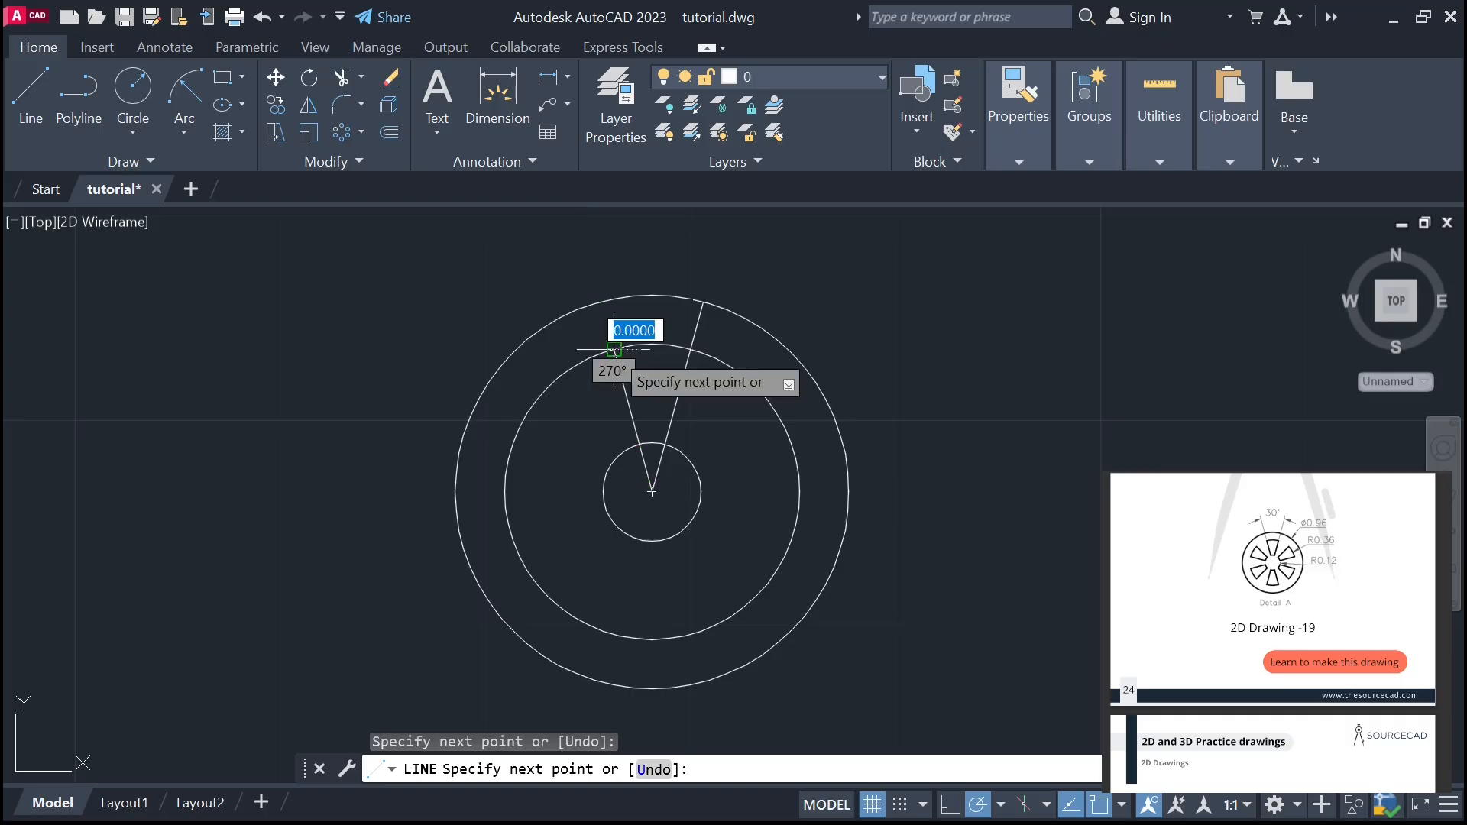
pyautogui.press('Return')
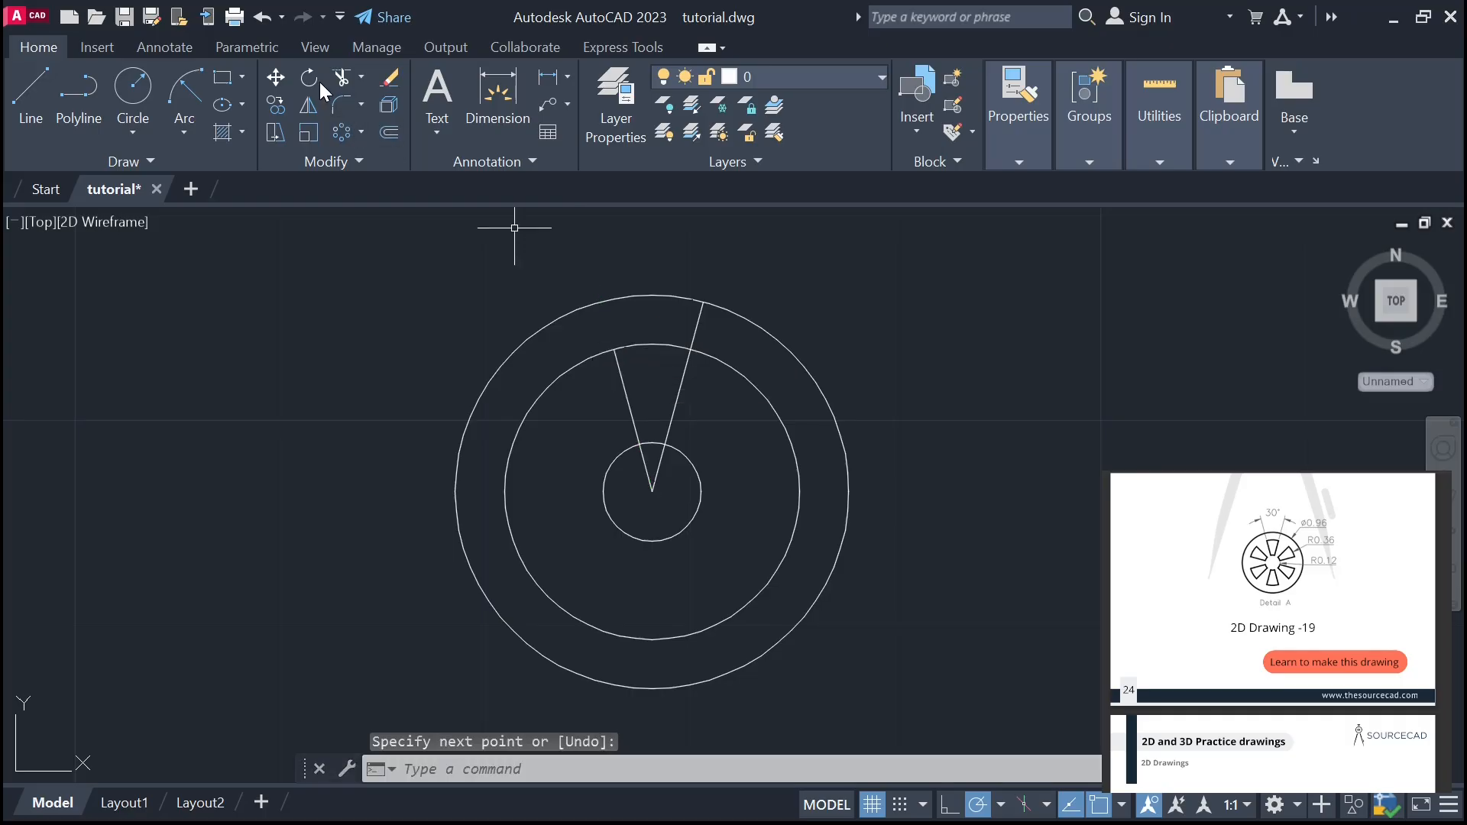
# - Trim both radial lines so that only their portions between the 0.12 and 0.36 radius circles are left
pyautogui.click(342, 84)
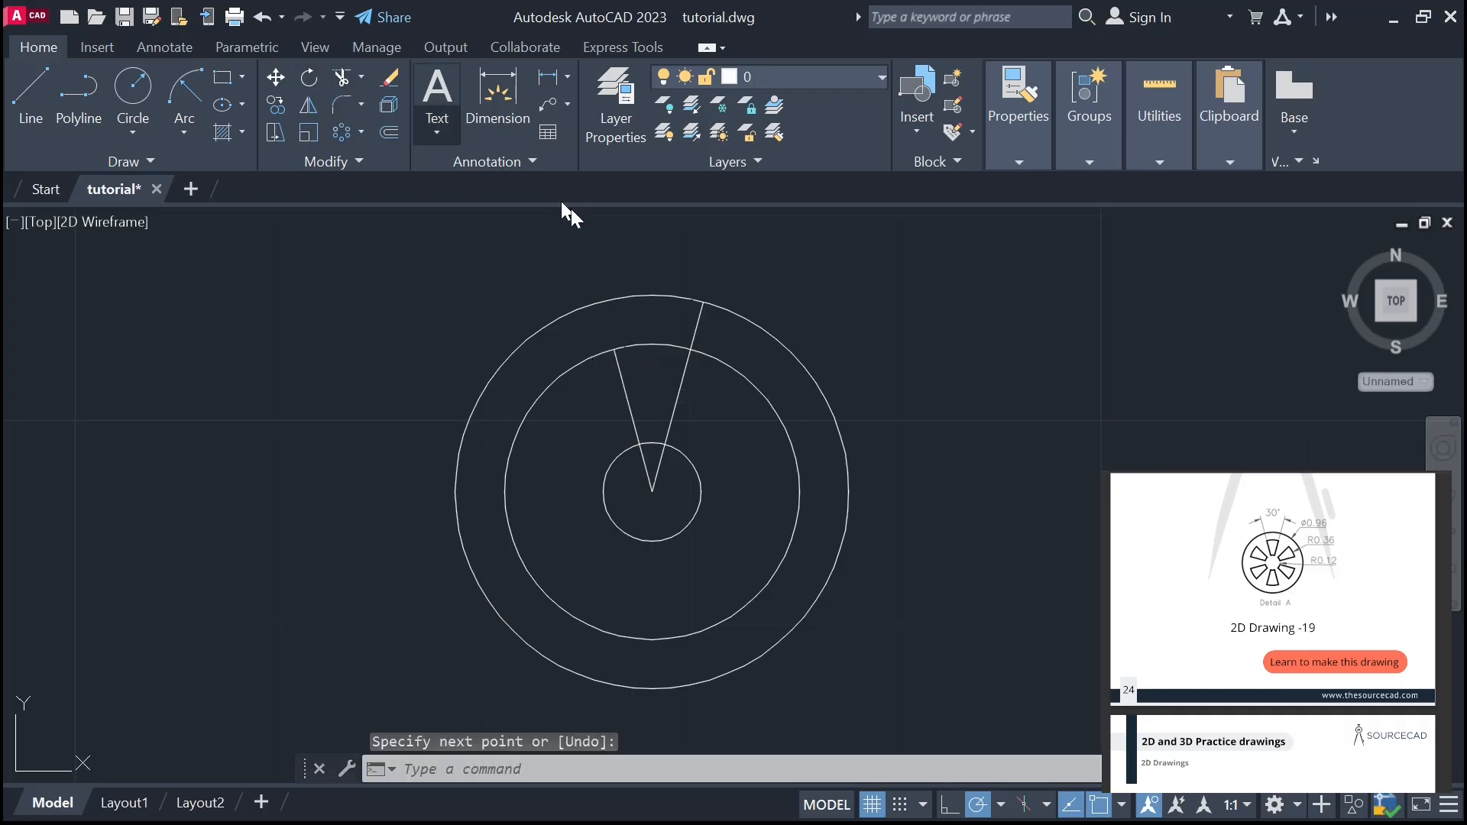
pyautogui.click(702, 321)
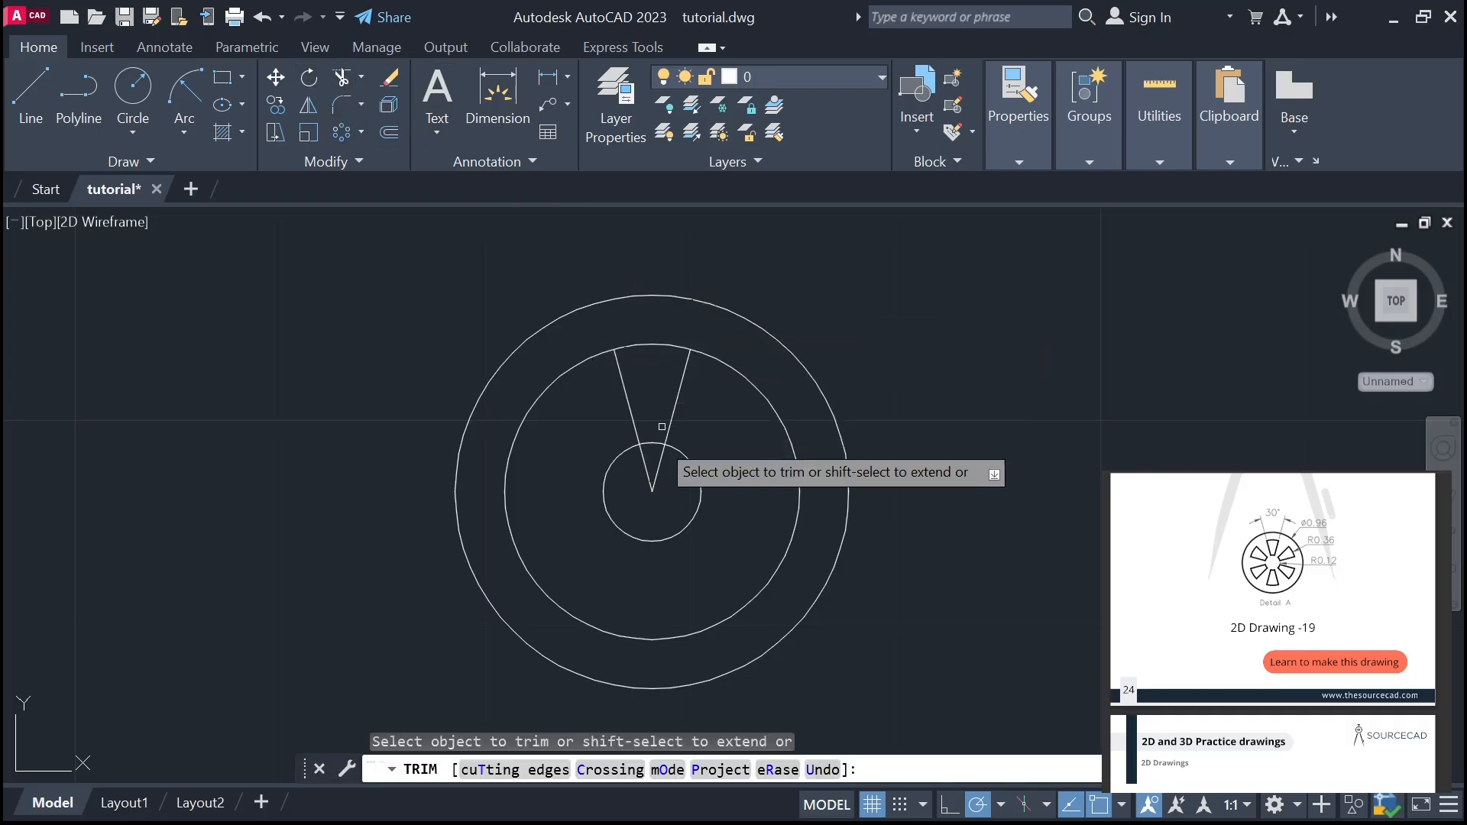
pyautogui.click(660, 474)
pyautogui.click(656, 465)
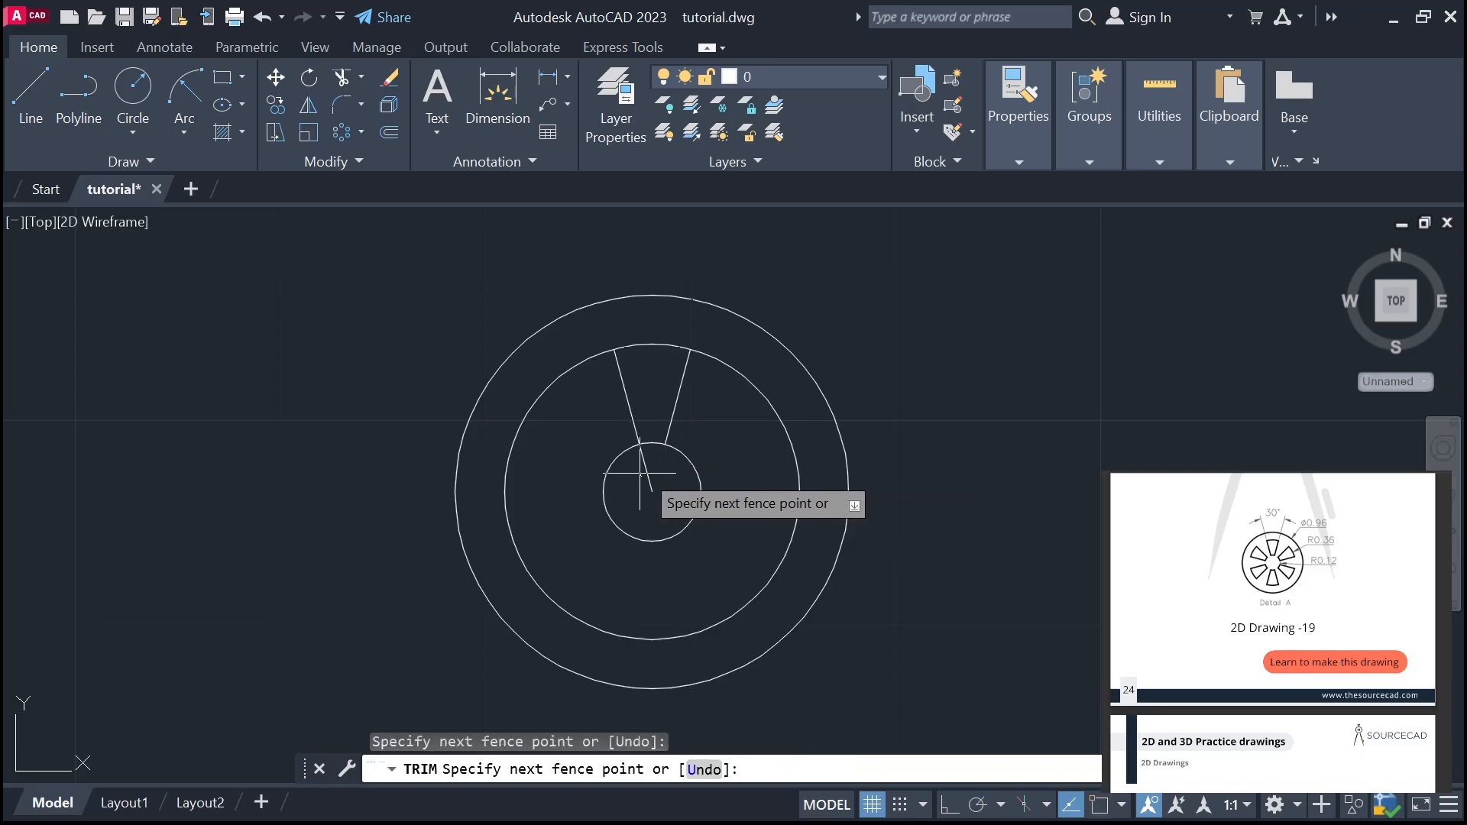
pyautogui.click(649, 470)
pyautogui.press('Return')
# - Trim the 0.36 and 0.12 radius circles outside the two radial lines, leaving a closed wedge
pyautogui.scroll(-4, 657, 463)
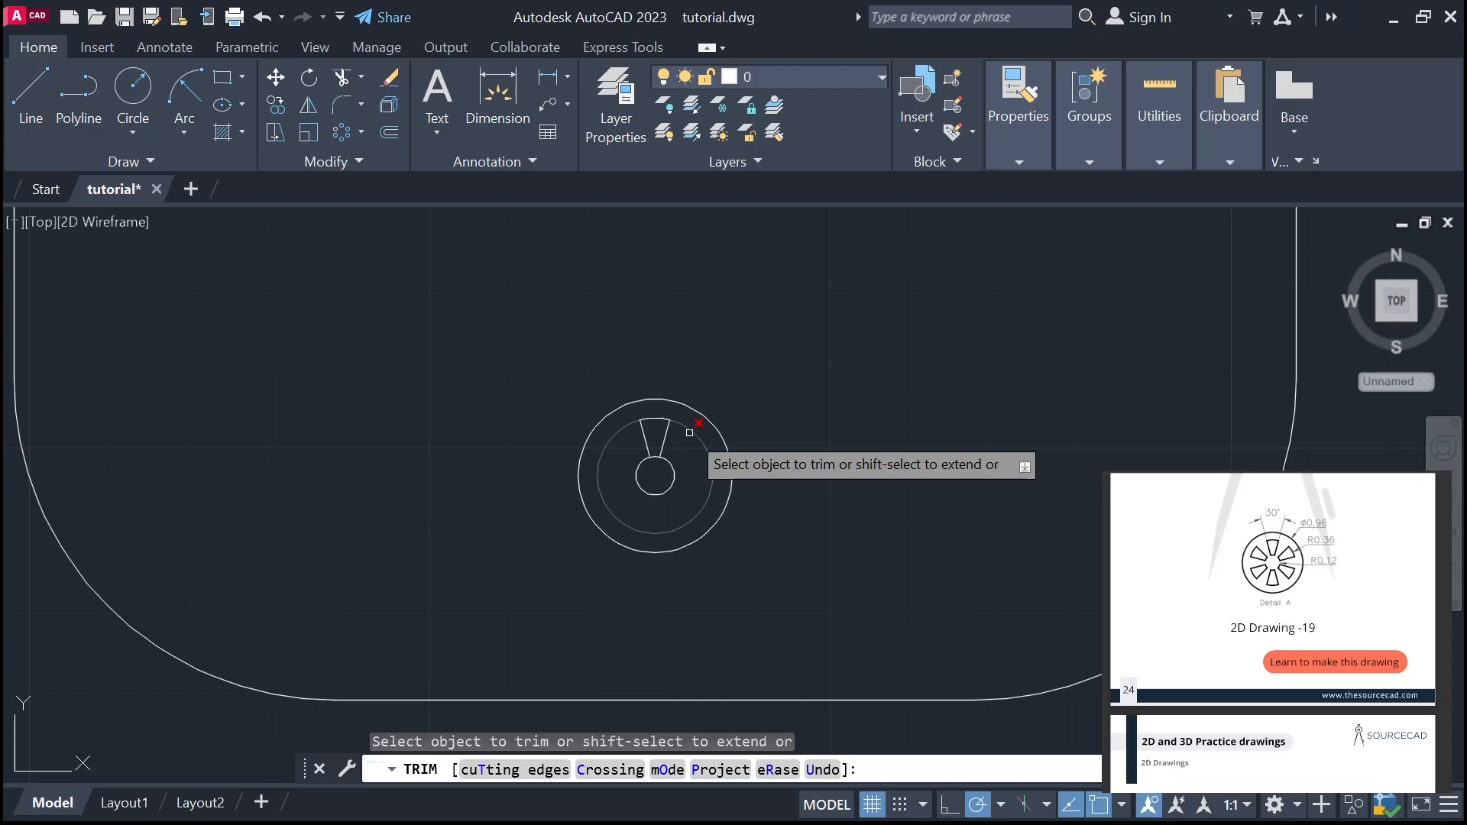
pyautogui.click(689, 432)
pyautogui.click(666, 462)
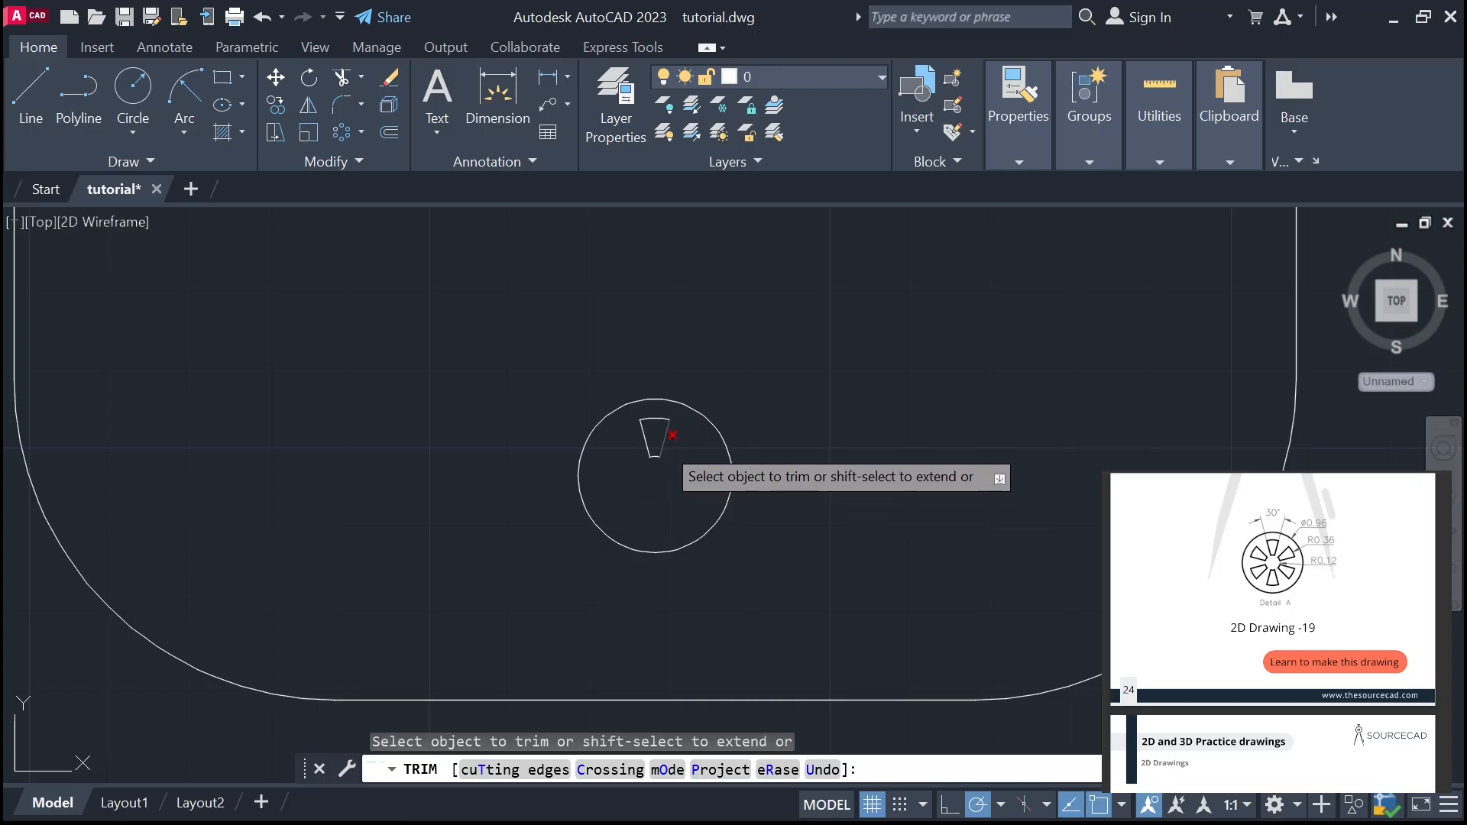
pyautogui.press('Escape')
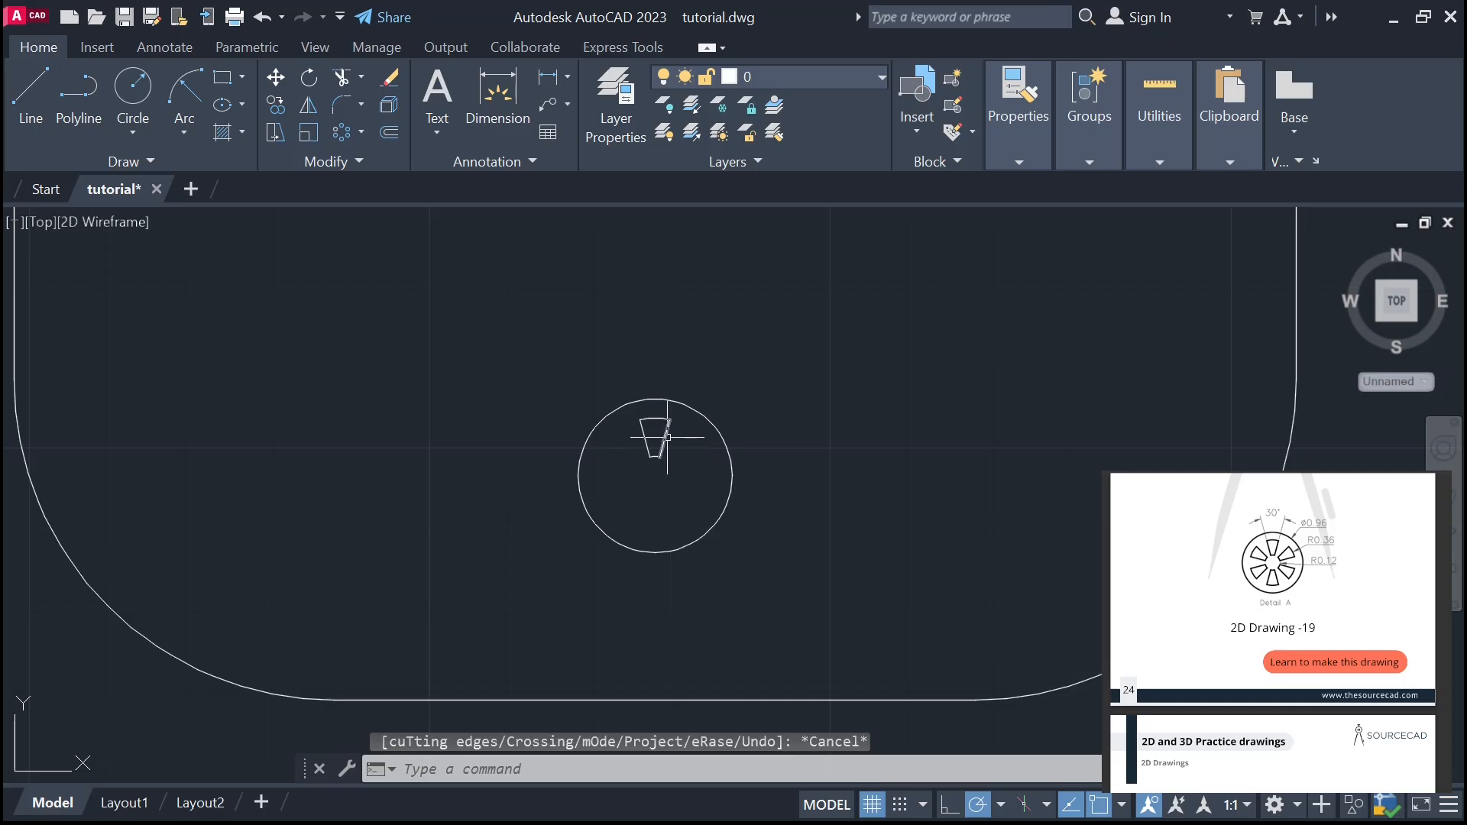
# - Create a polar array of the wedge's two lines and two arcs around the outer circle's centre, with 6 items over 360°
pyautogui.click(666, 442)
pyautogui.click(655, 419)
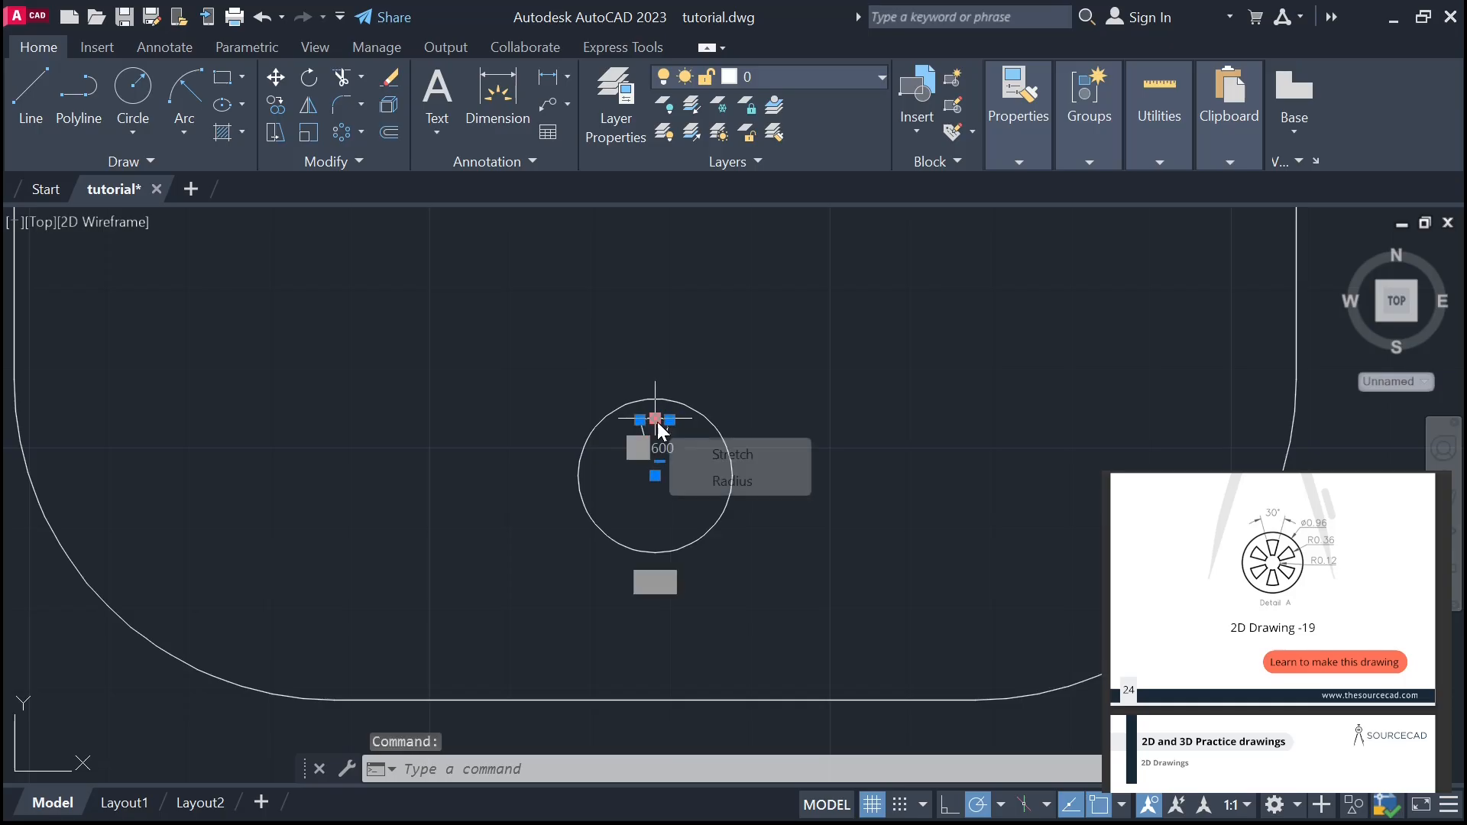
pyautogui.click(643, 436)
pyautogui.scroll(3, 648, 440)
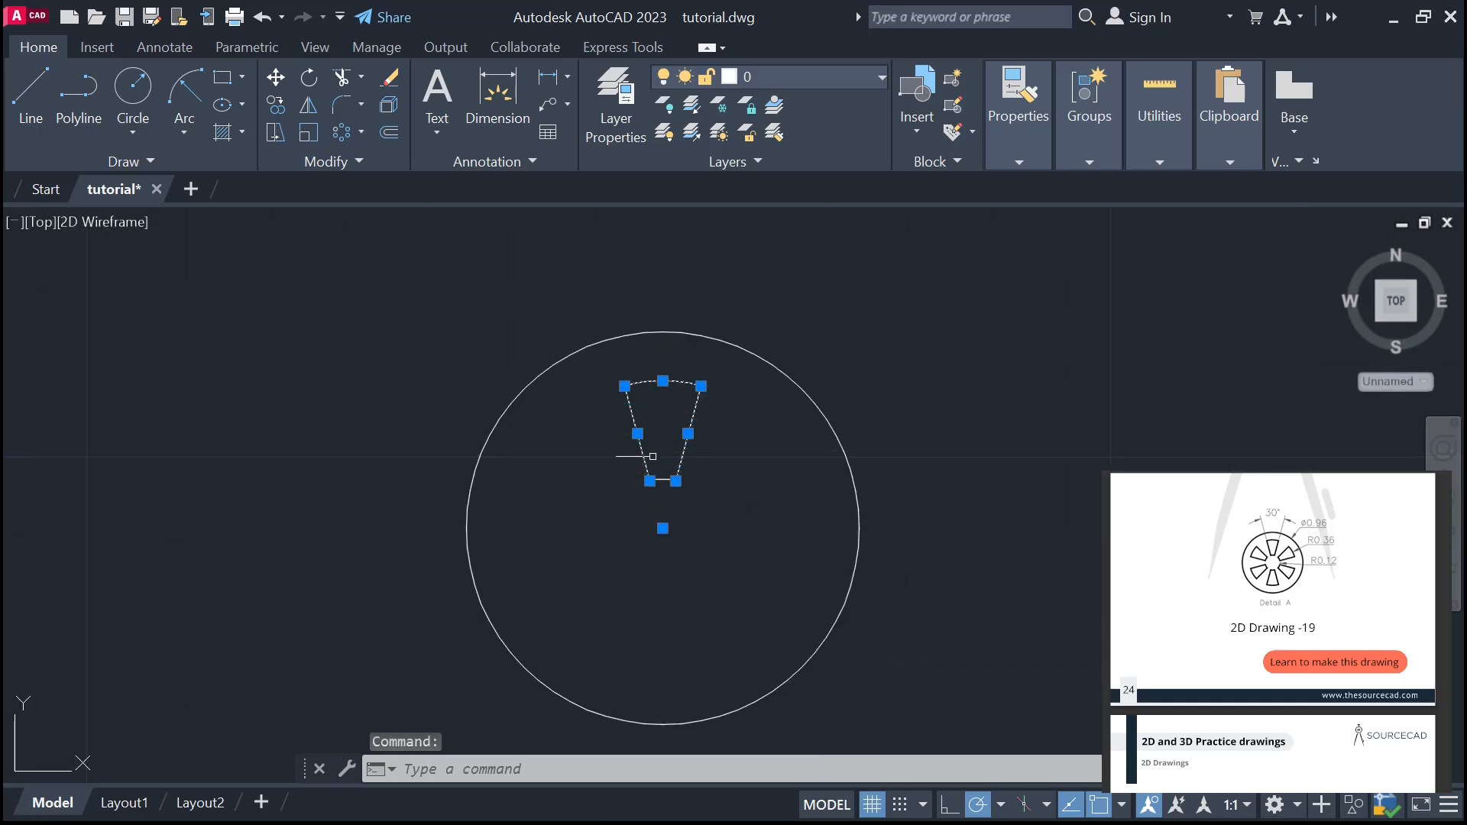
pyautogui.click(662, 480)
pyautogui.click(343, 141)
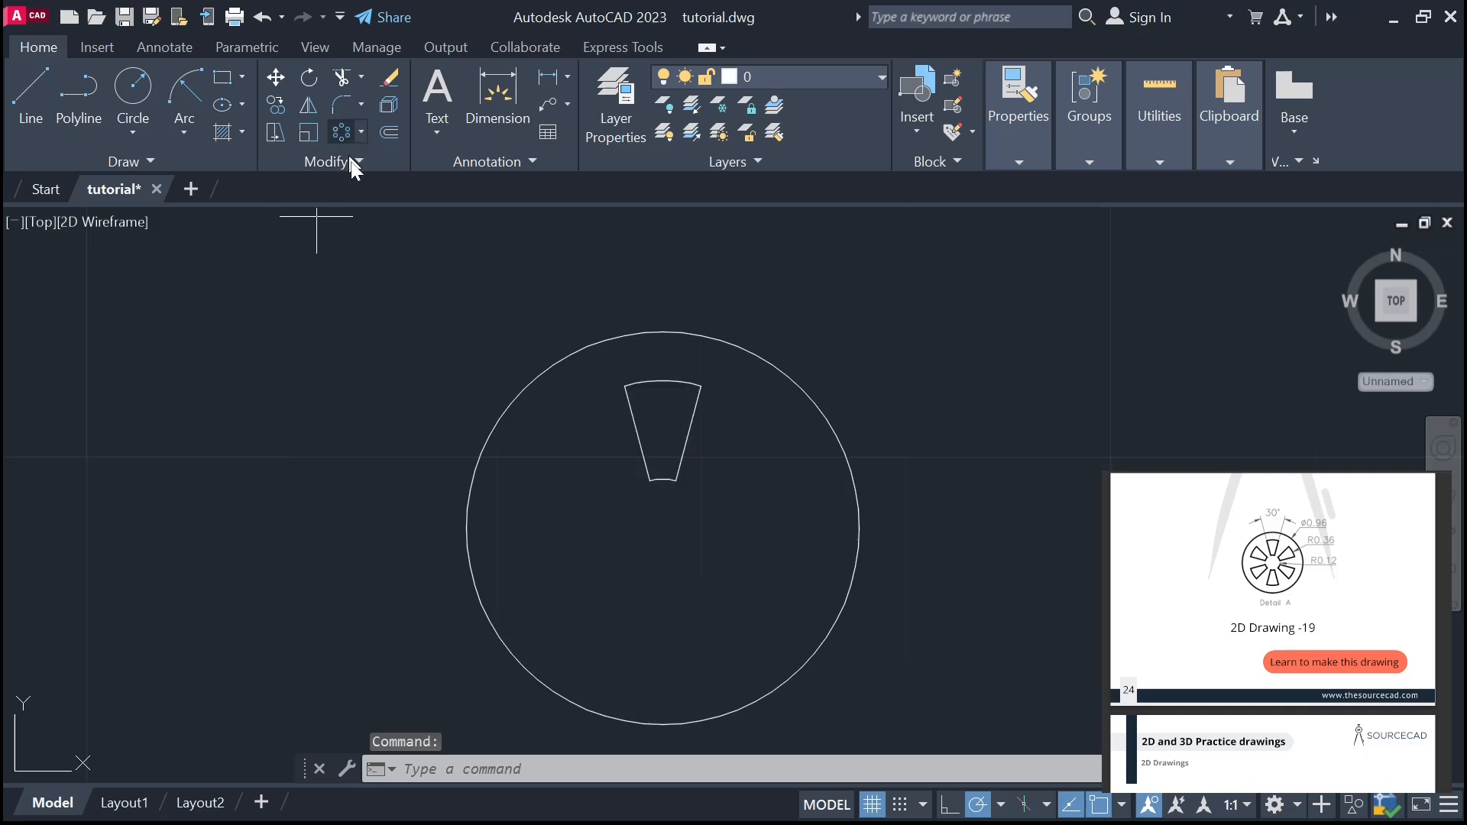
pyautogui.click(662, 528)
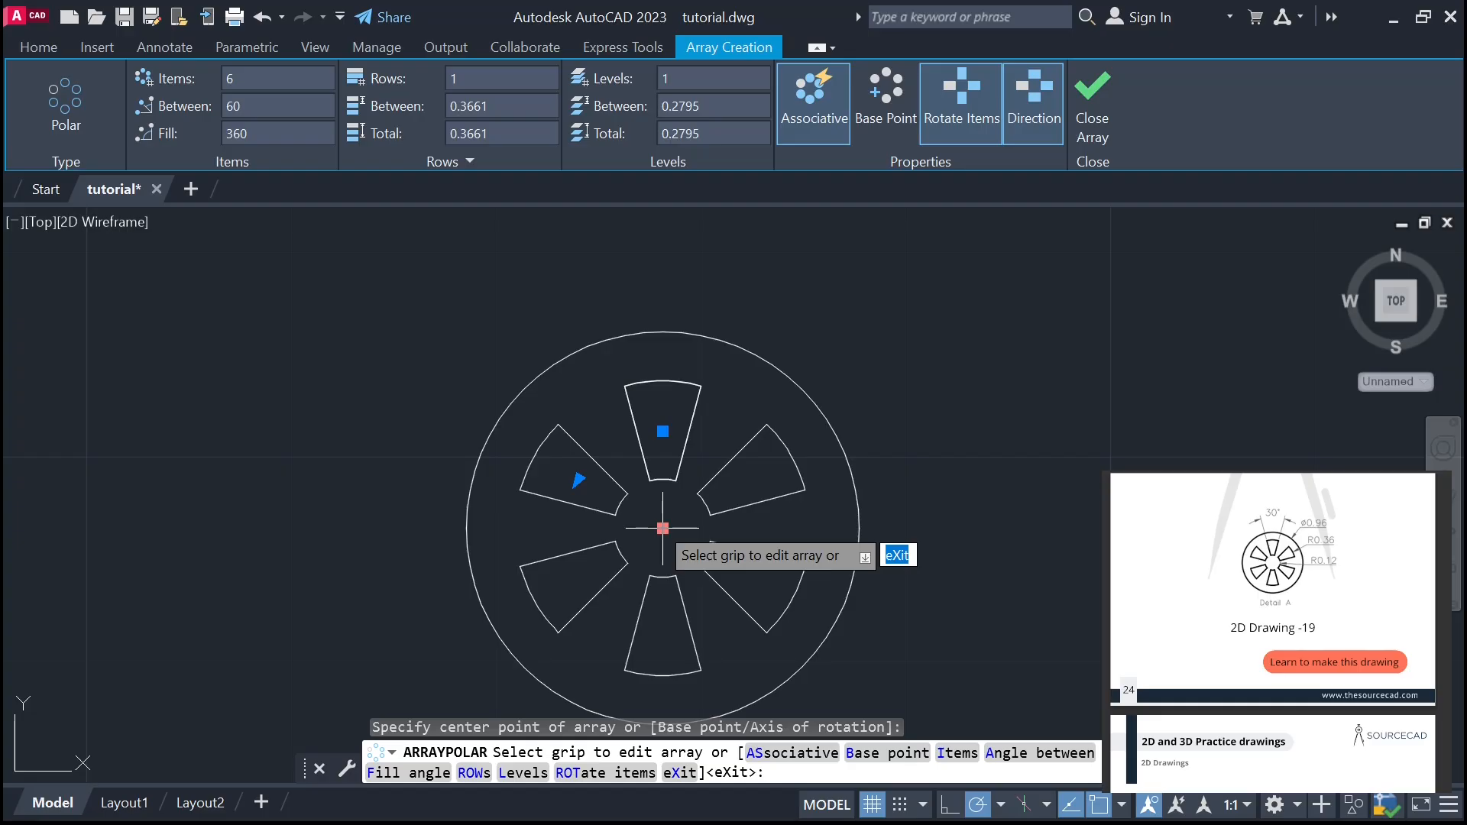
pyautogui.press('Return')
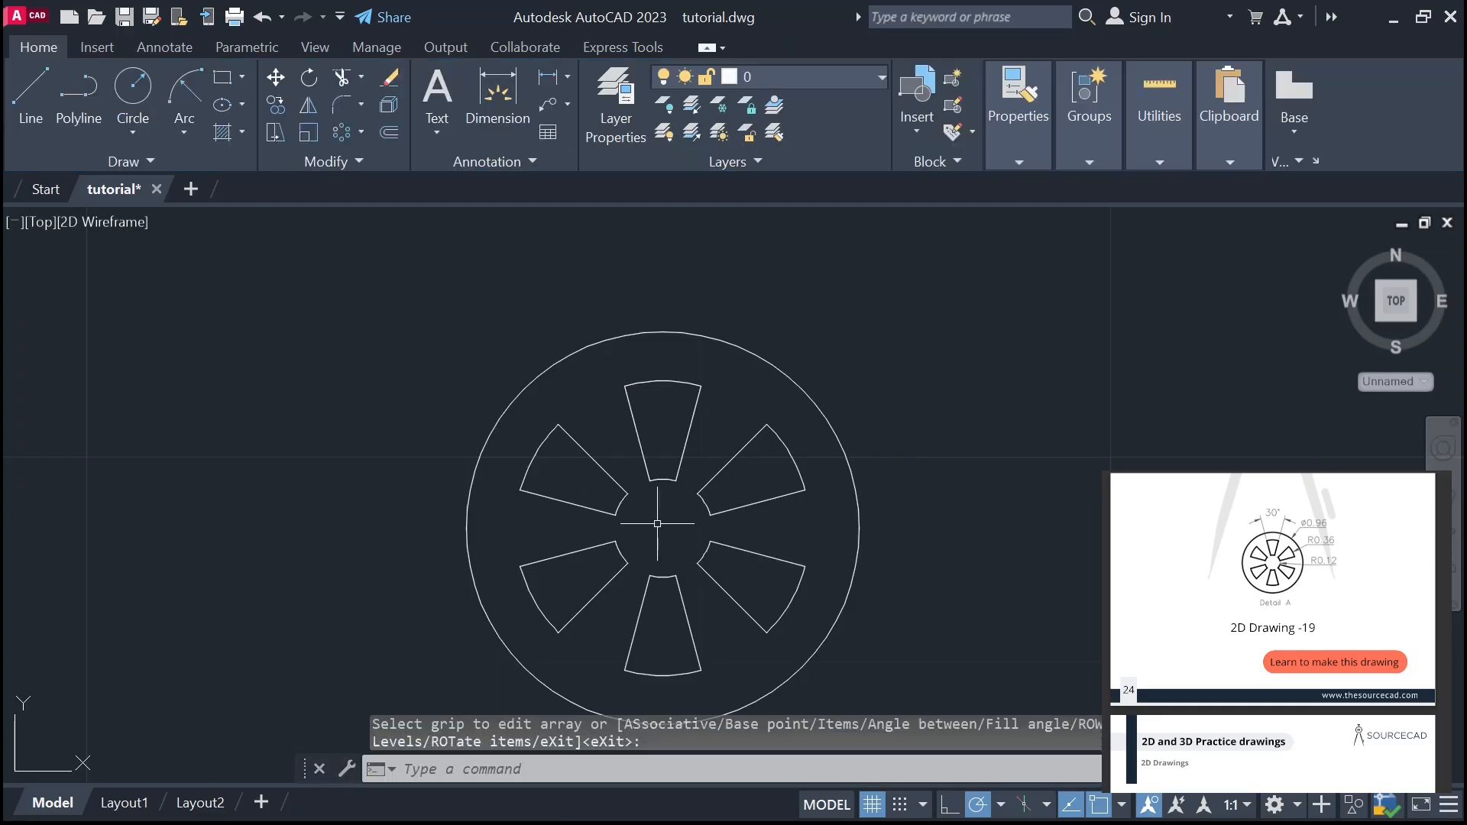
pyautogui.scroll(-10, 635, 519)
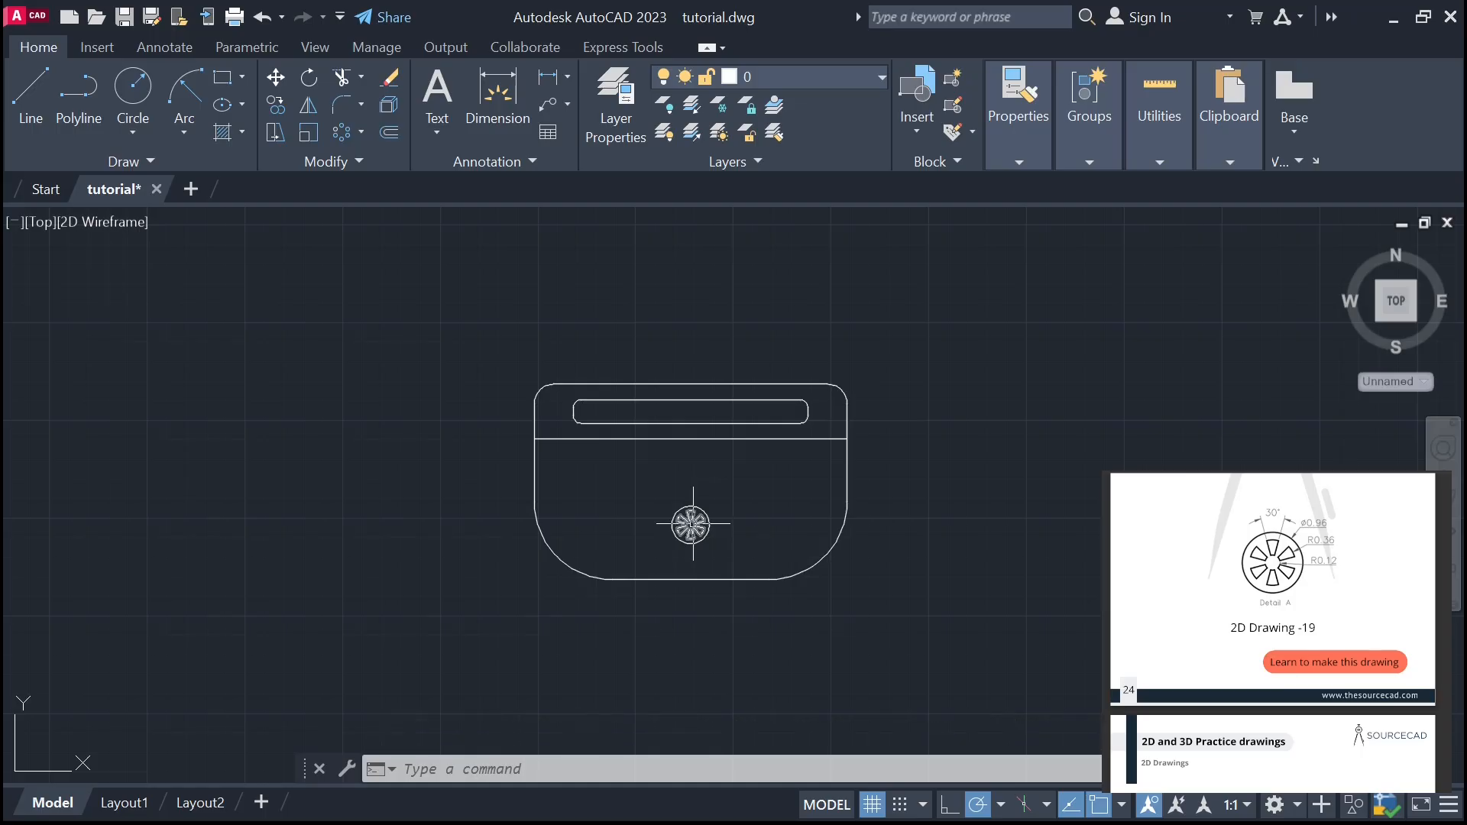
pyautogui.moveTo(863, 824)
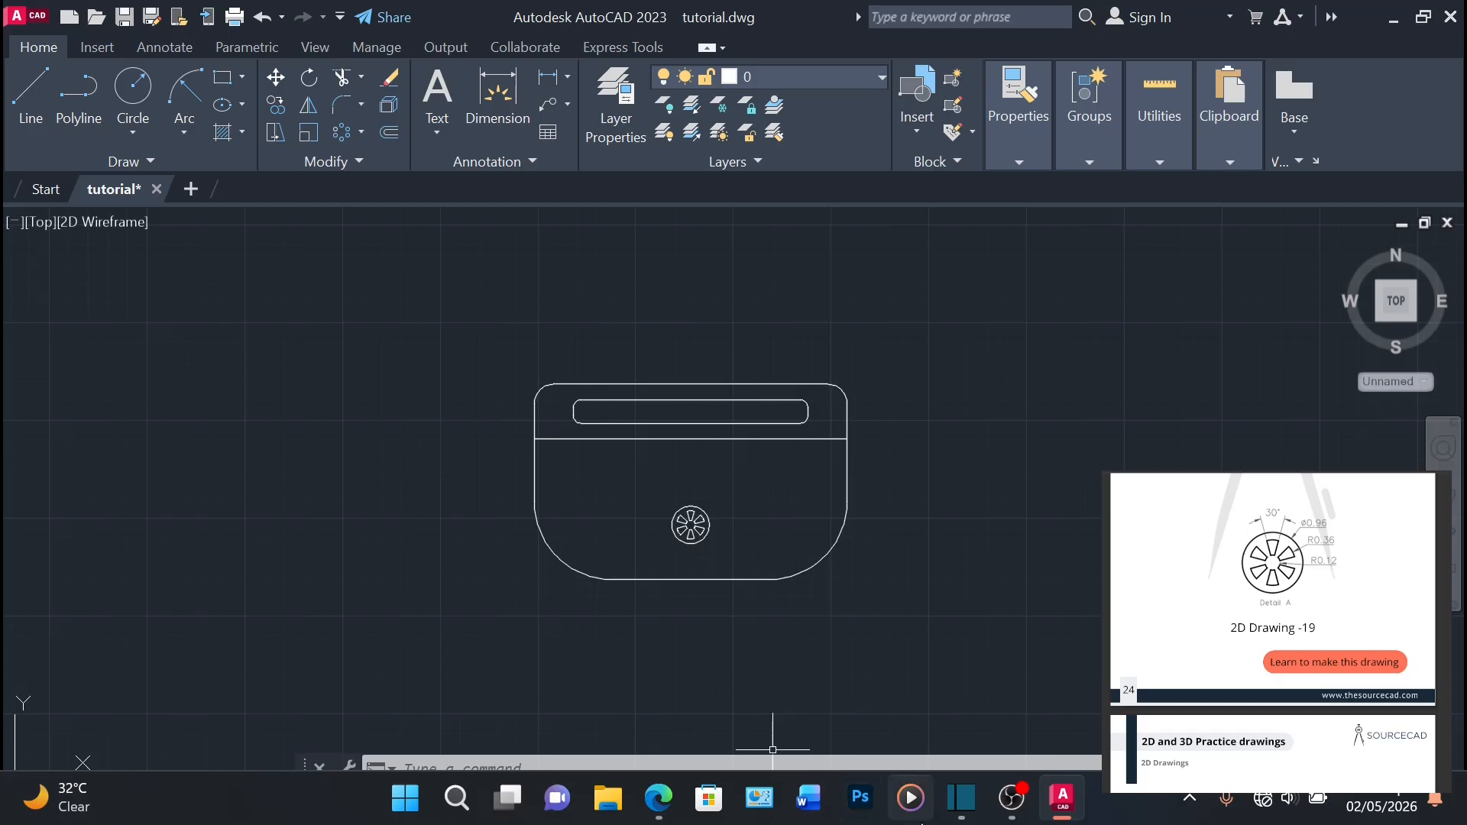
pyautogui.click(1014, 799)
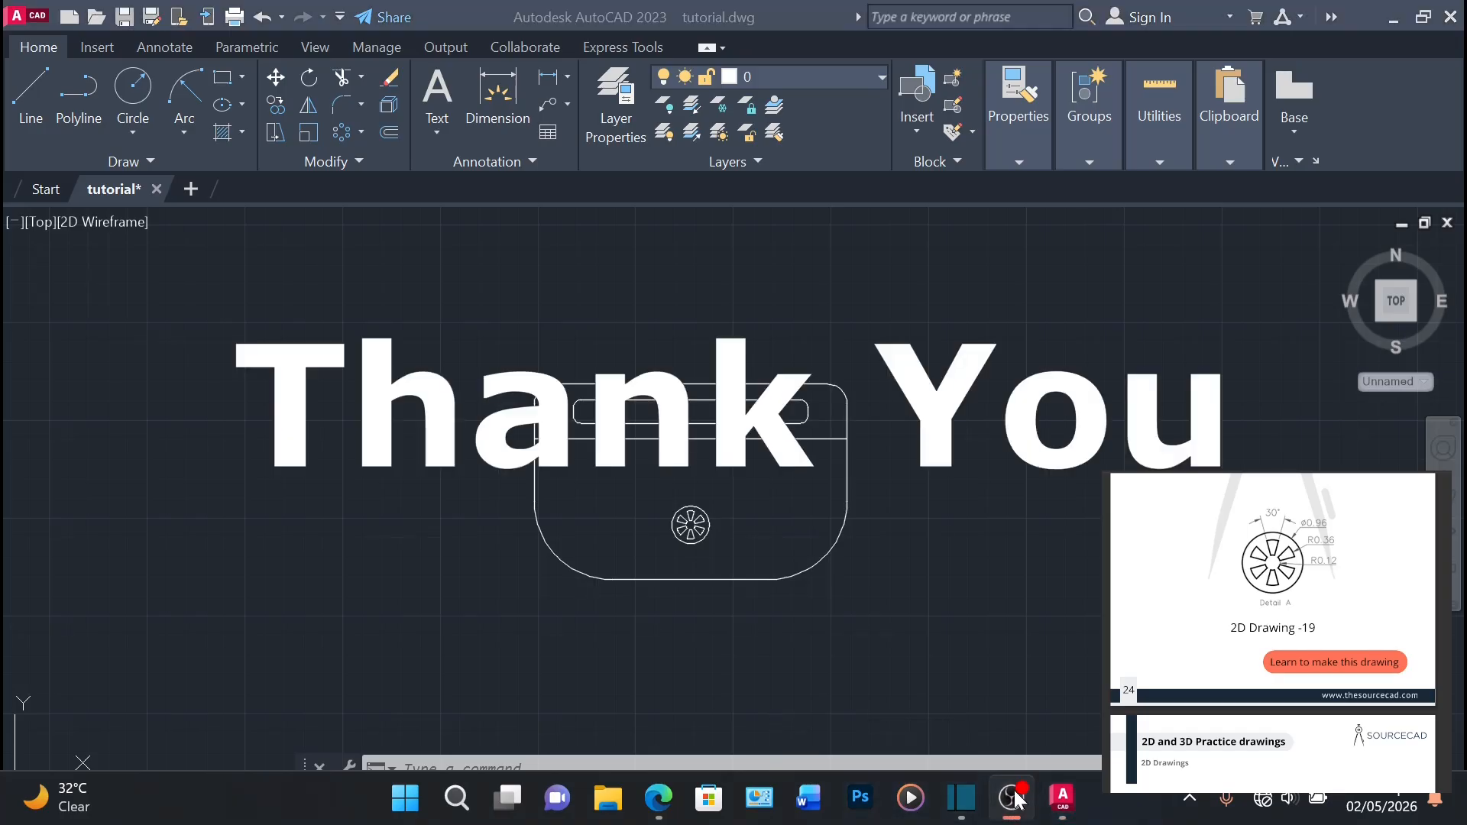